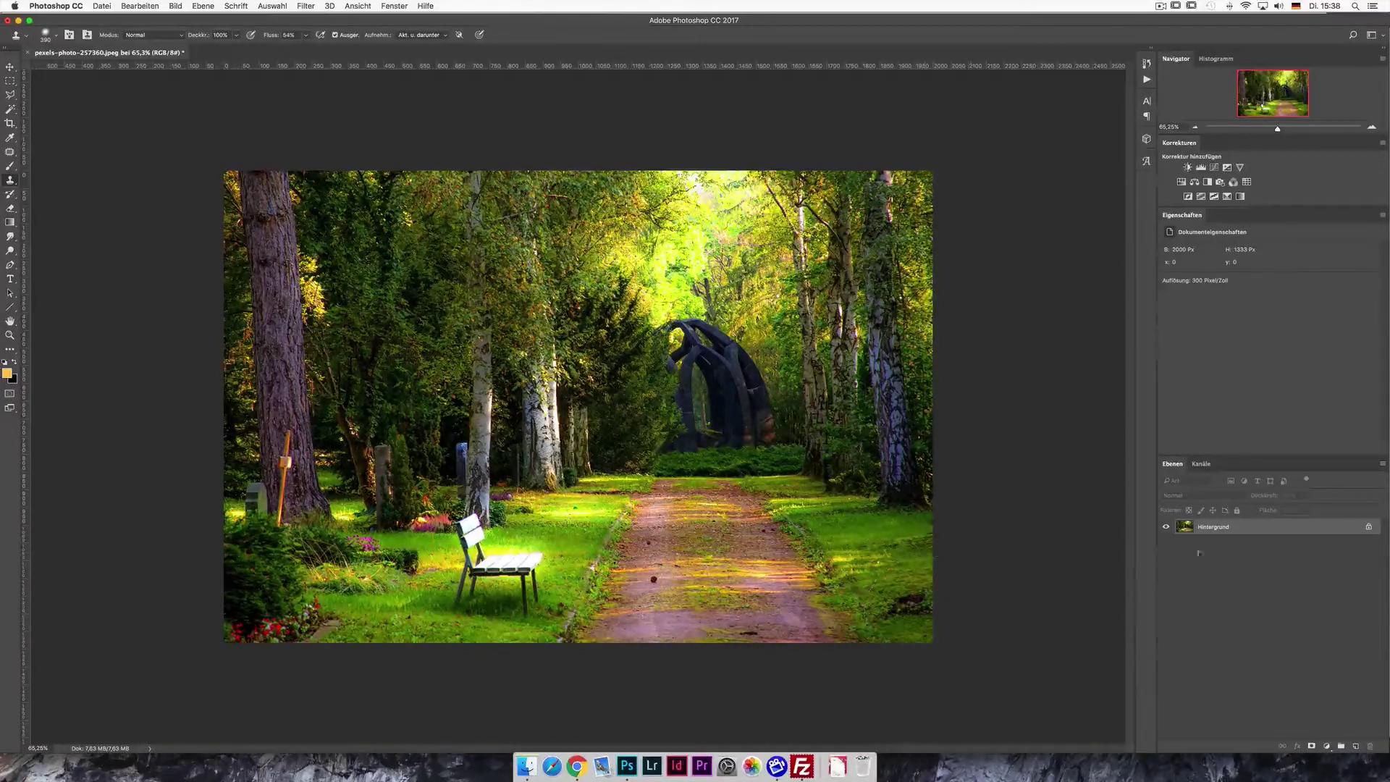
Show the photo's RGB and individual colour channels in the Kanäle (Channels) tab.
{"action": "left_click", "coordinate": [1199, 464]}
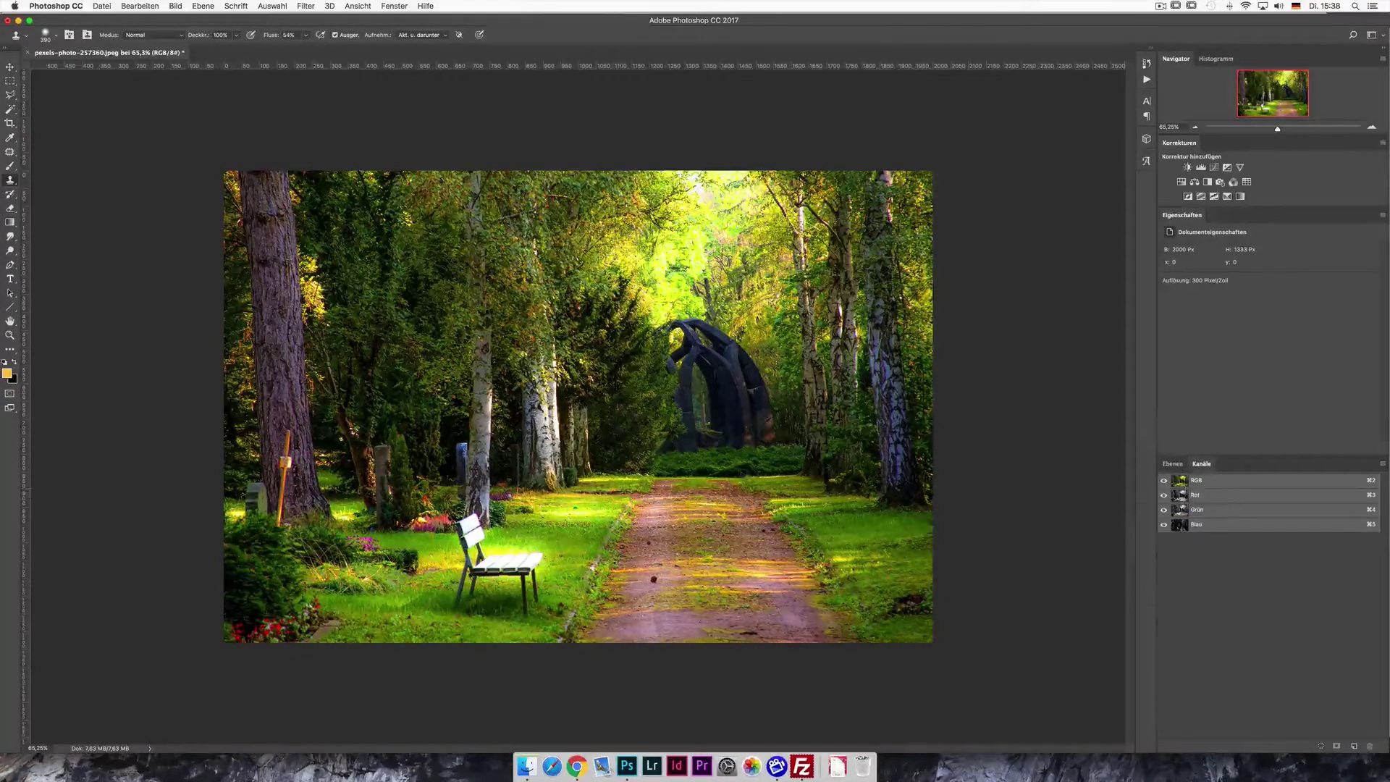
Select the entire Grün (green) channel in grayscale.
{"action": "left_click", "coordinate": [395, 7]}
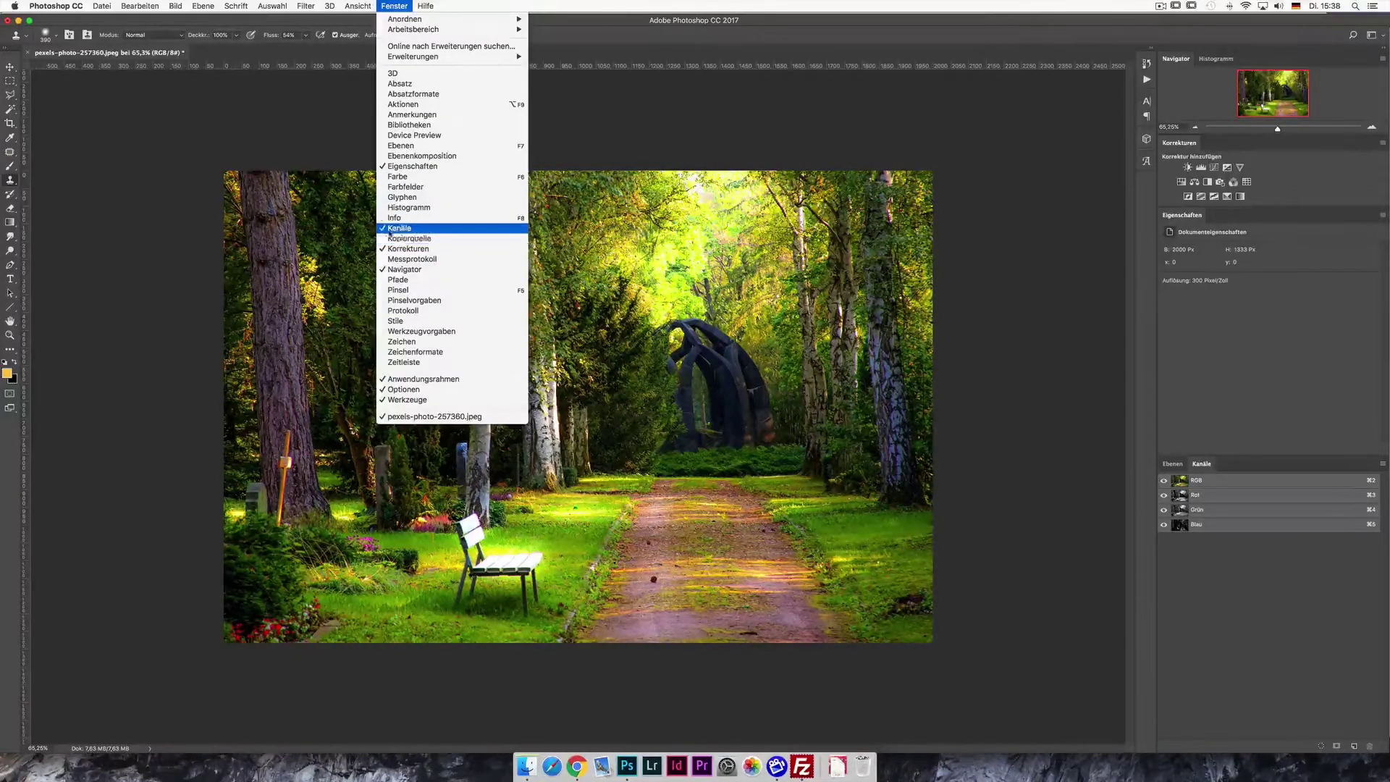
{"action": "left_click", "coordinate": [1203, 471]}
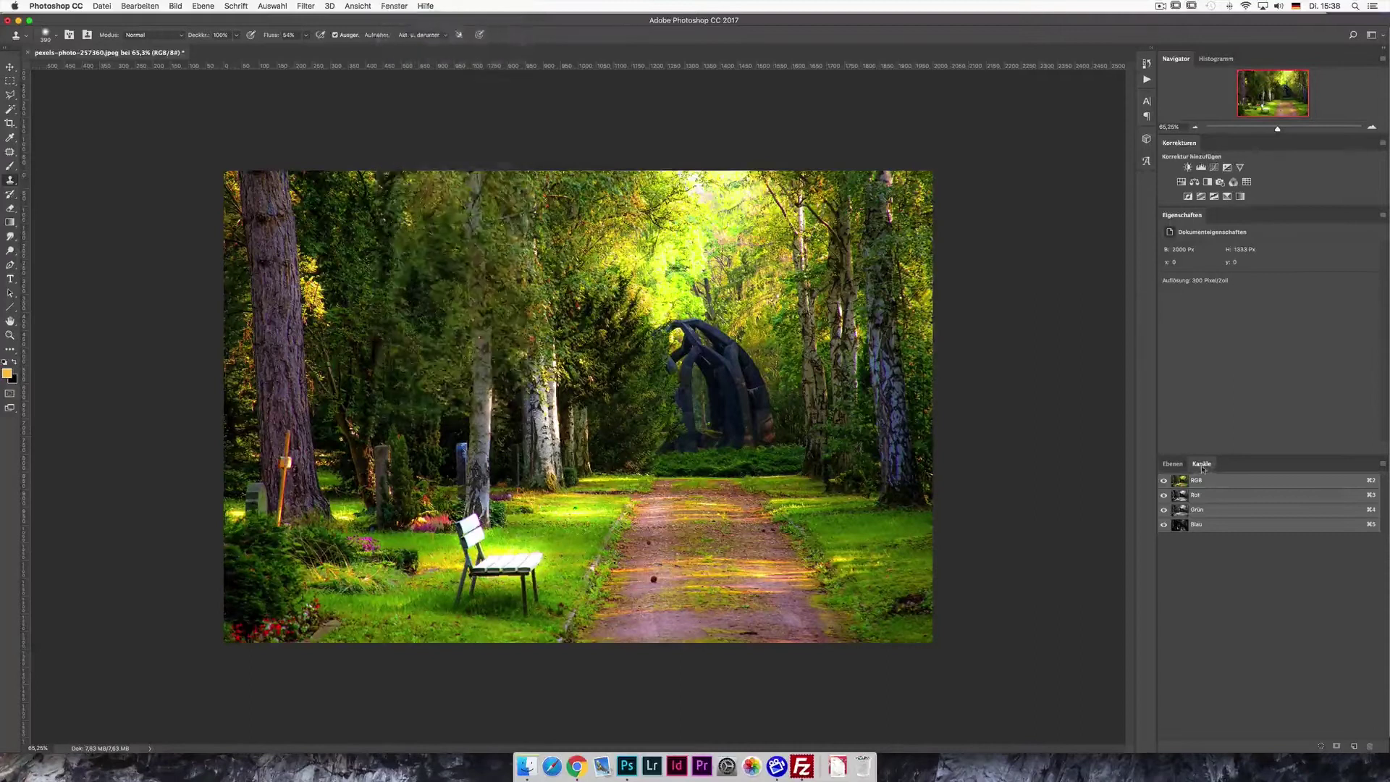
{"action": "left_click", "coordinate": [1220, 513]}
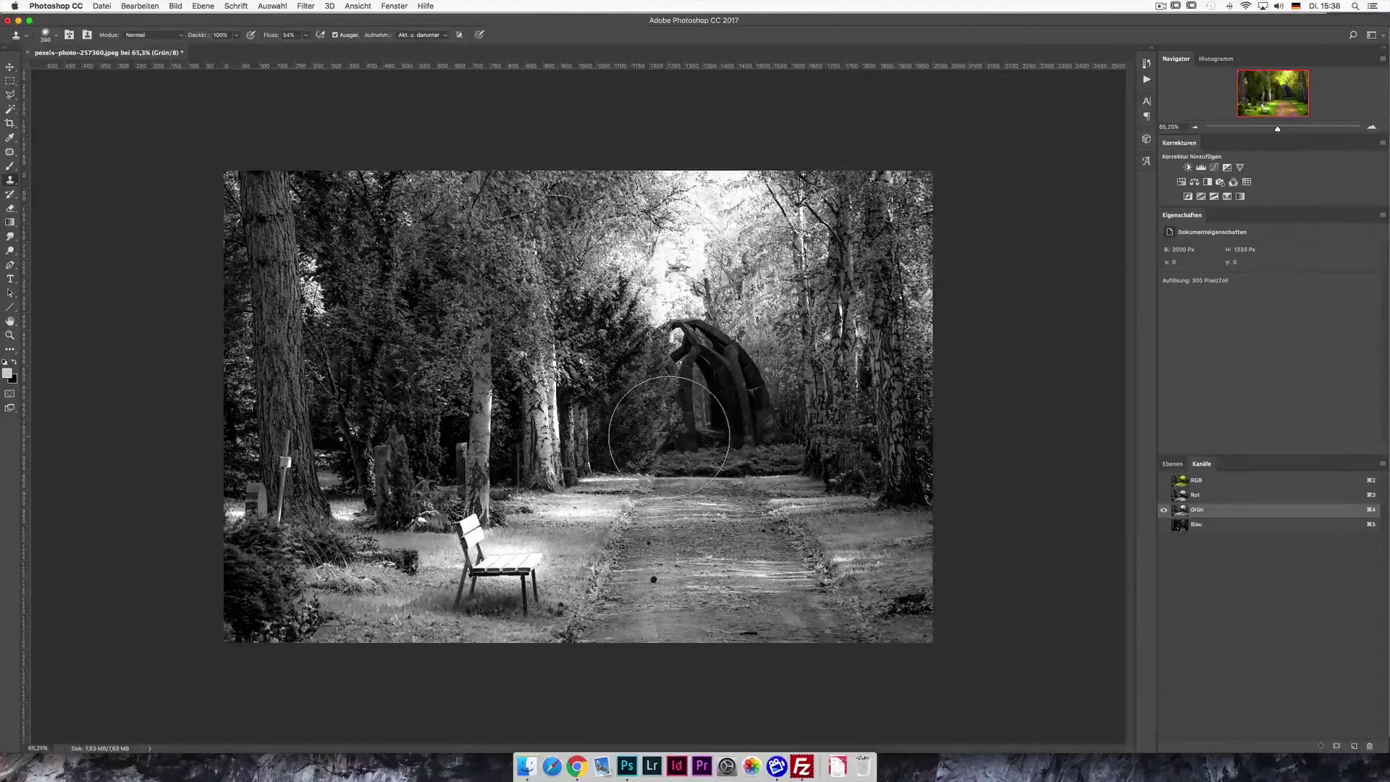
{"action": "key", "text": "super+a"}
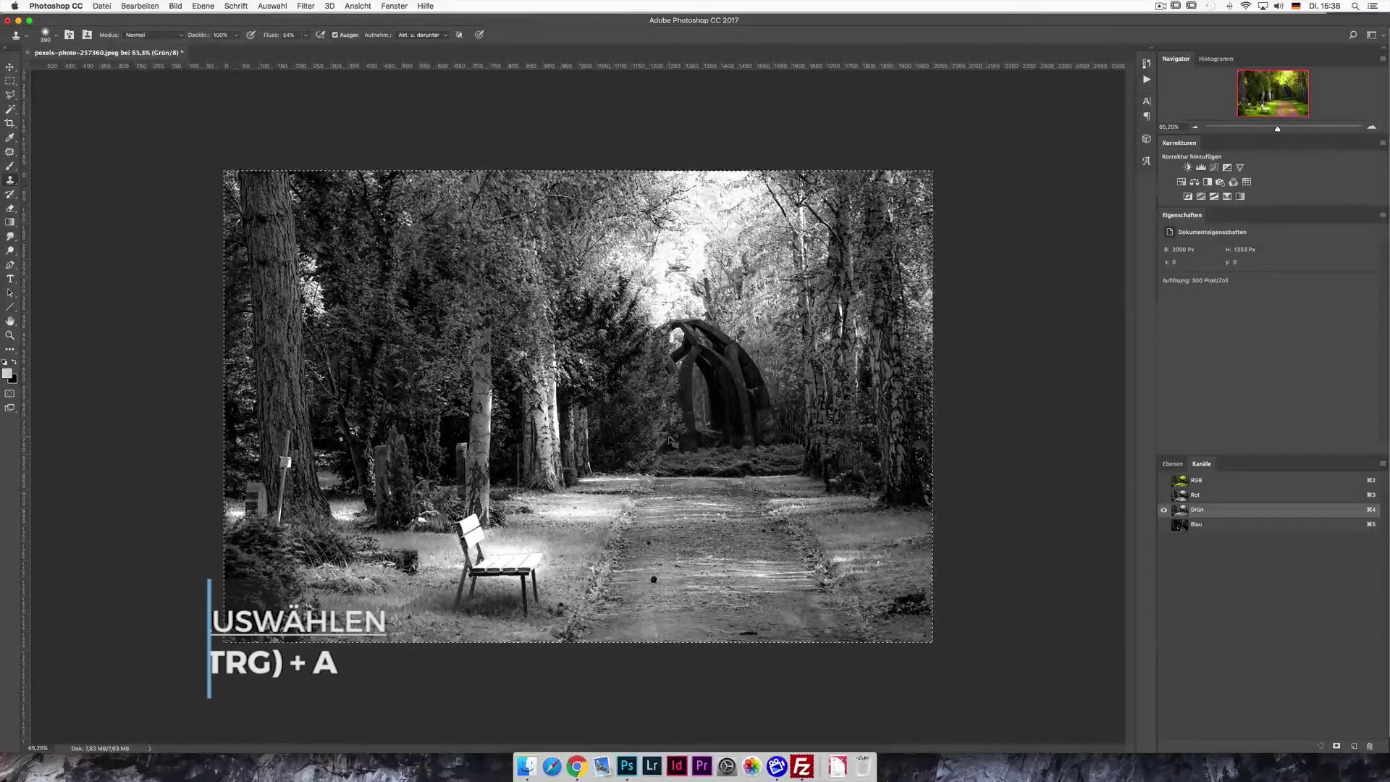
Paste the green channel onto a new layer and duplicate that layer.
{"action": "left_click", "coordinate": [1172, 464]}
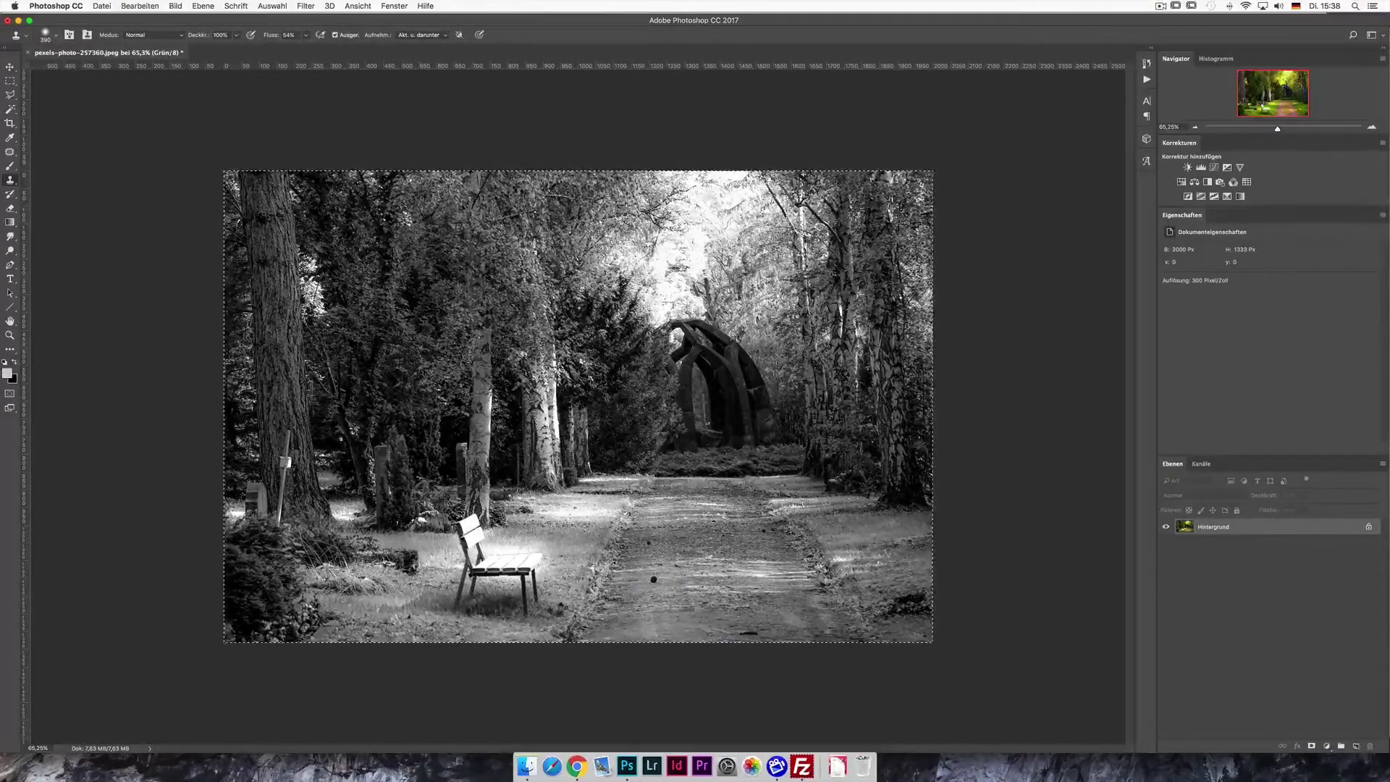
{"action": "left_click", "coordinate": [1355, 746]}
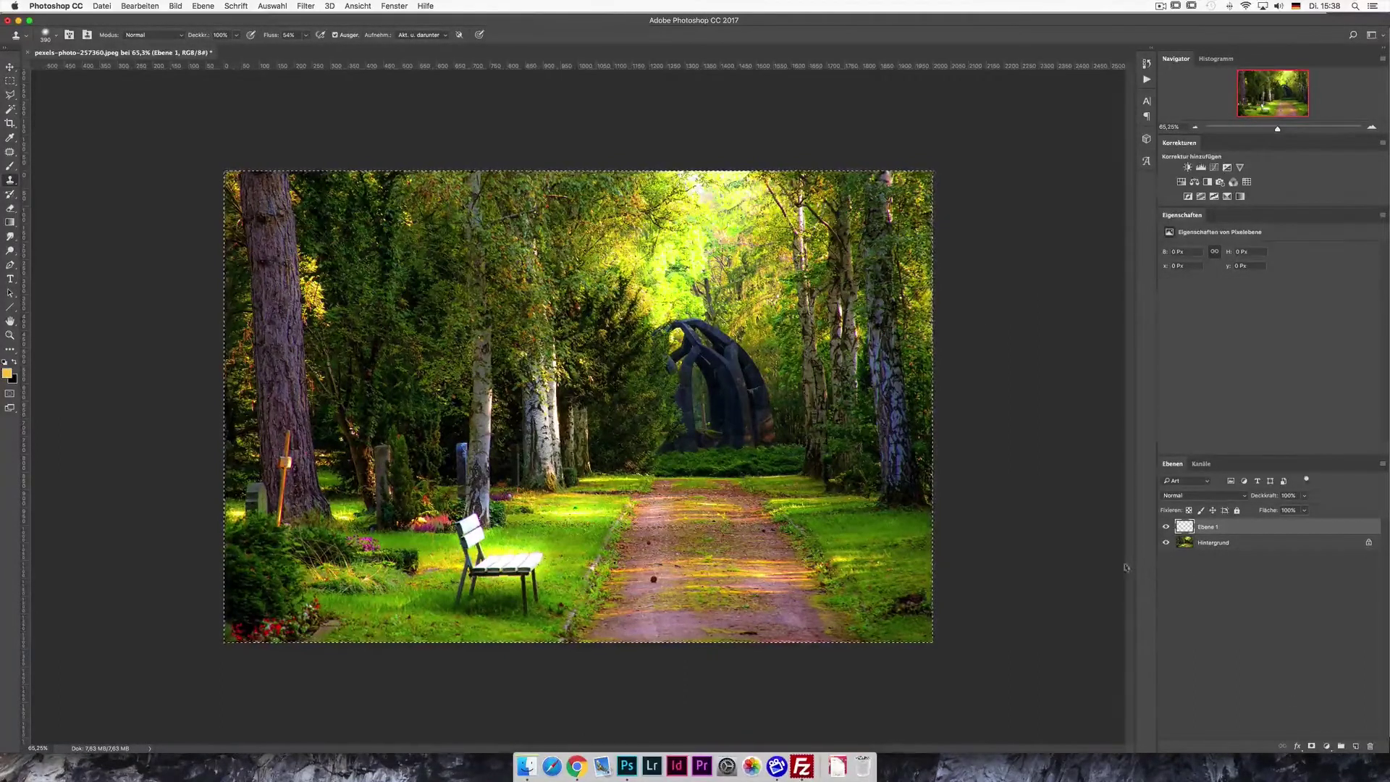
{"action": "key", "text": "ctrl+v"}
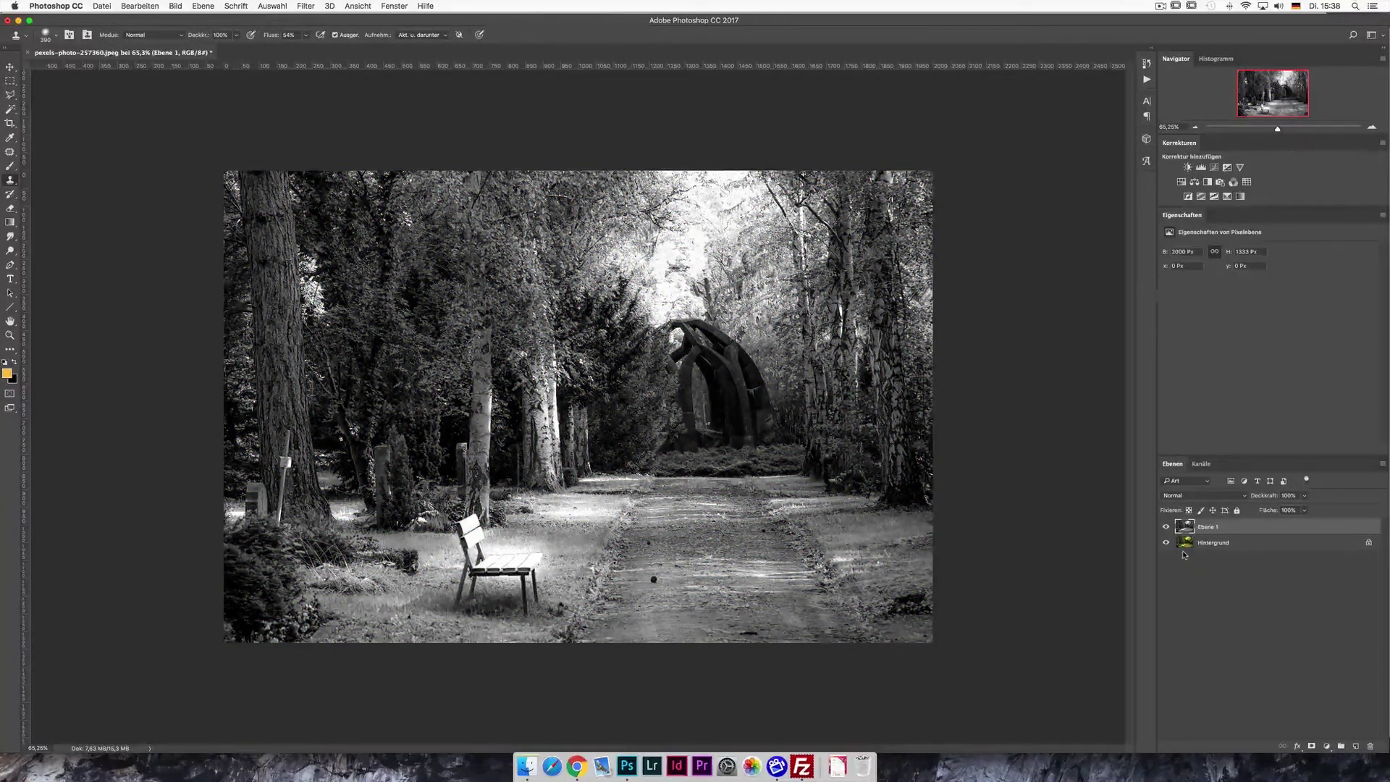
{"action": "key", "text": "ctrl+j"}
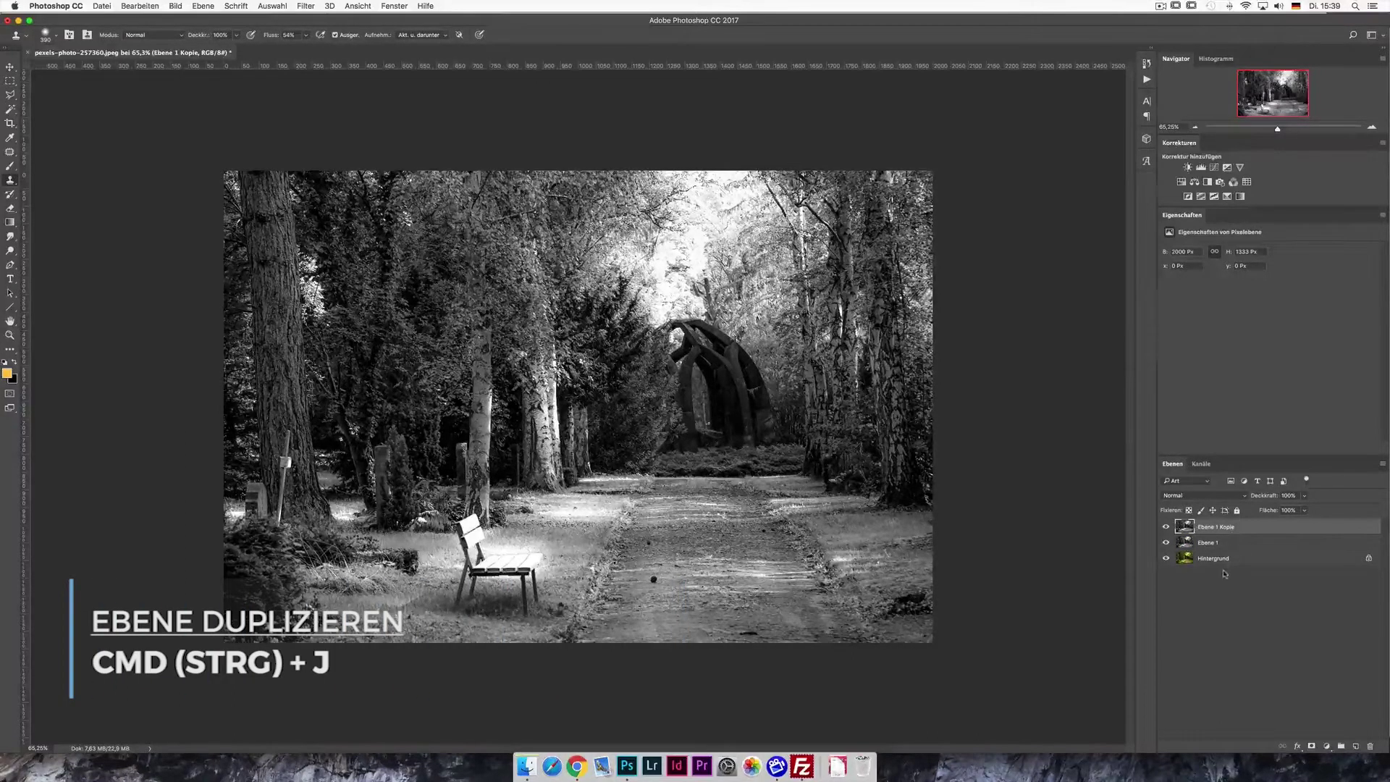
Apply a 3.0-pixel Gaussian blur (Gaußscher Weichzeichner) to the duplicate layer.
{"action": "left_click", "coordinate": [307, 7]}
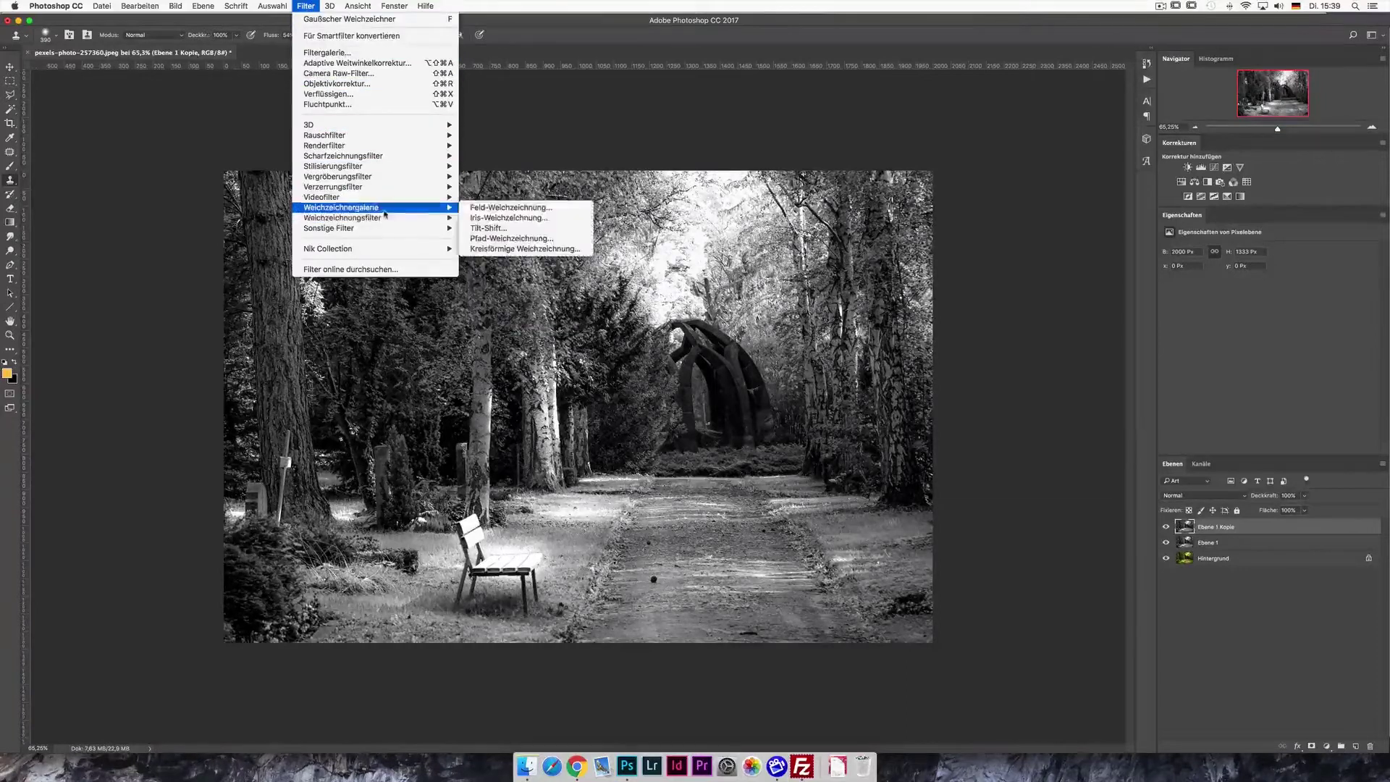
{"action": "mouse_move", "coordinate": [343, 217]}
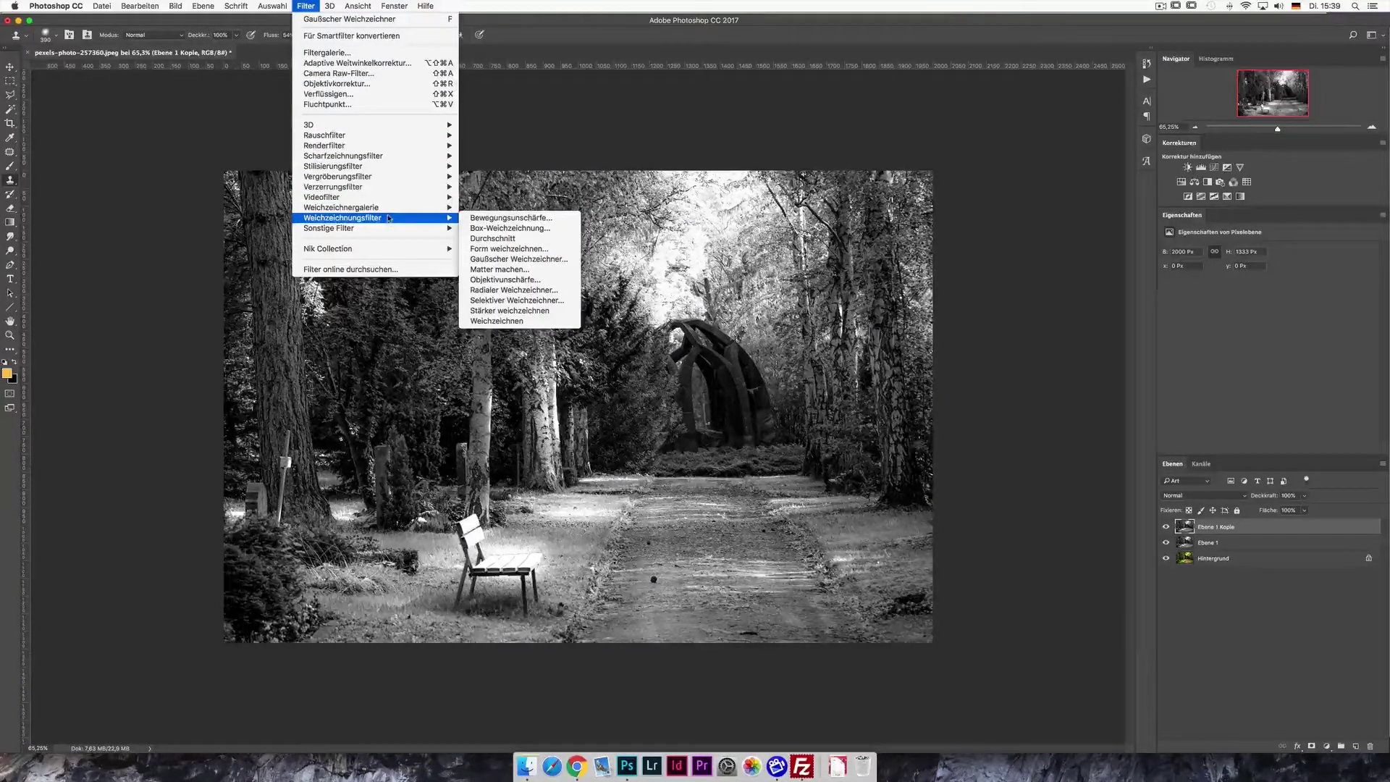
{"action": "left_click", "coordinate": [518, 259]}
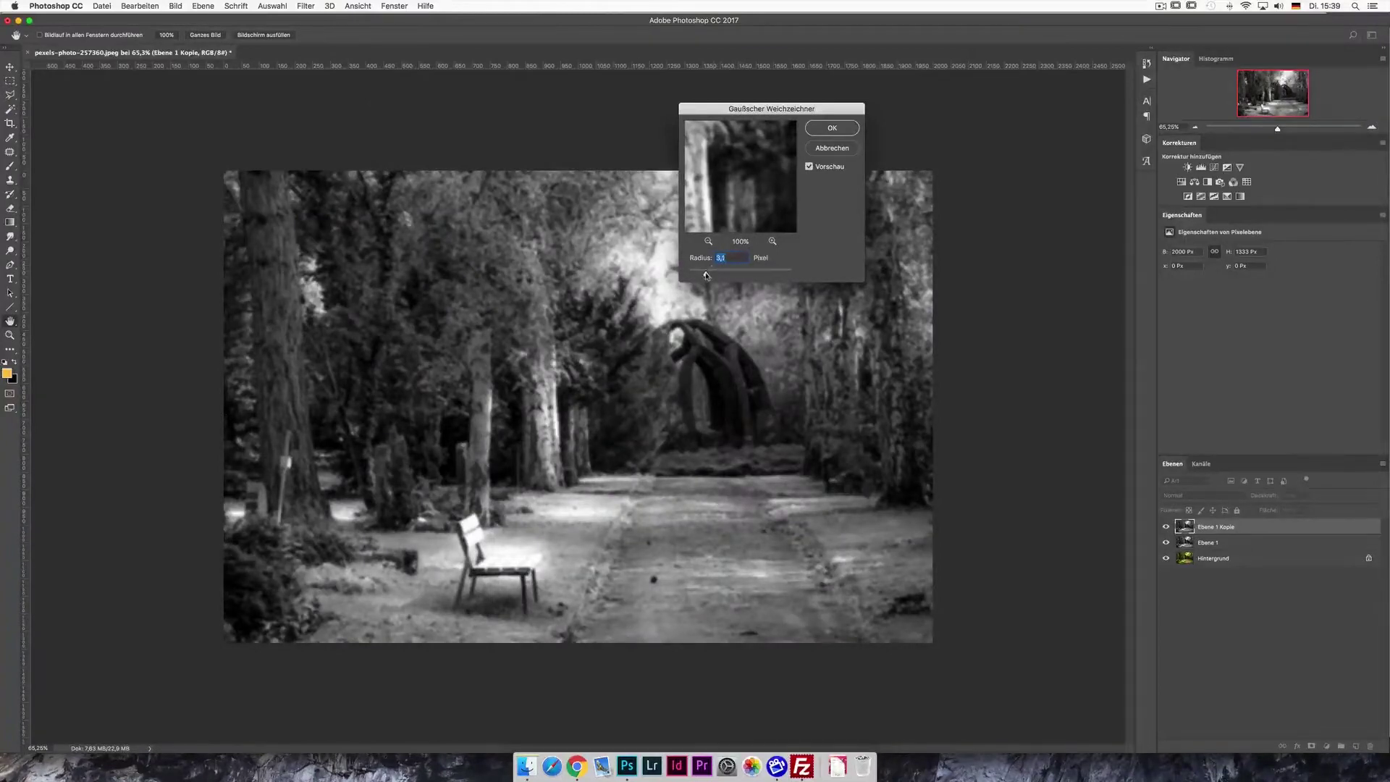
{"action": "left_click_drag", "start_coordinate": [705, 276], "coordinate": [700, 276]}
{"action": "left_click_drag", "start_coordinate": [706, 276], "coordinate": [705, 276]}
{"action": "left_click_drag", "start_coordinate": [765, 186], "coordinate": [749, 178]}
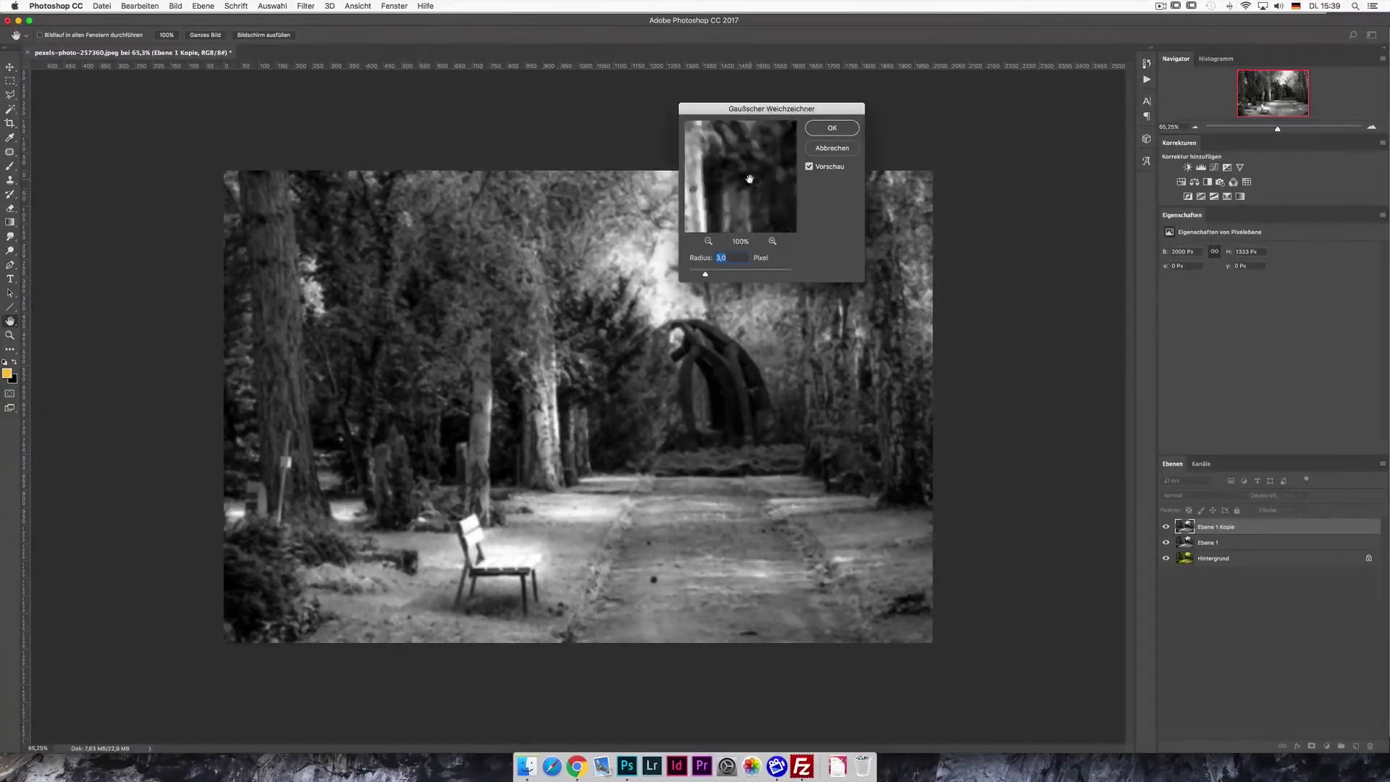
{"action": "left_click", "coordinate": [819, 128]}
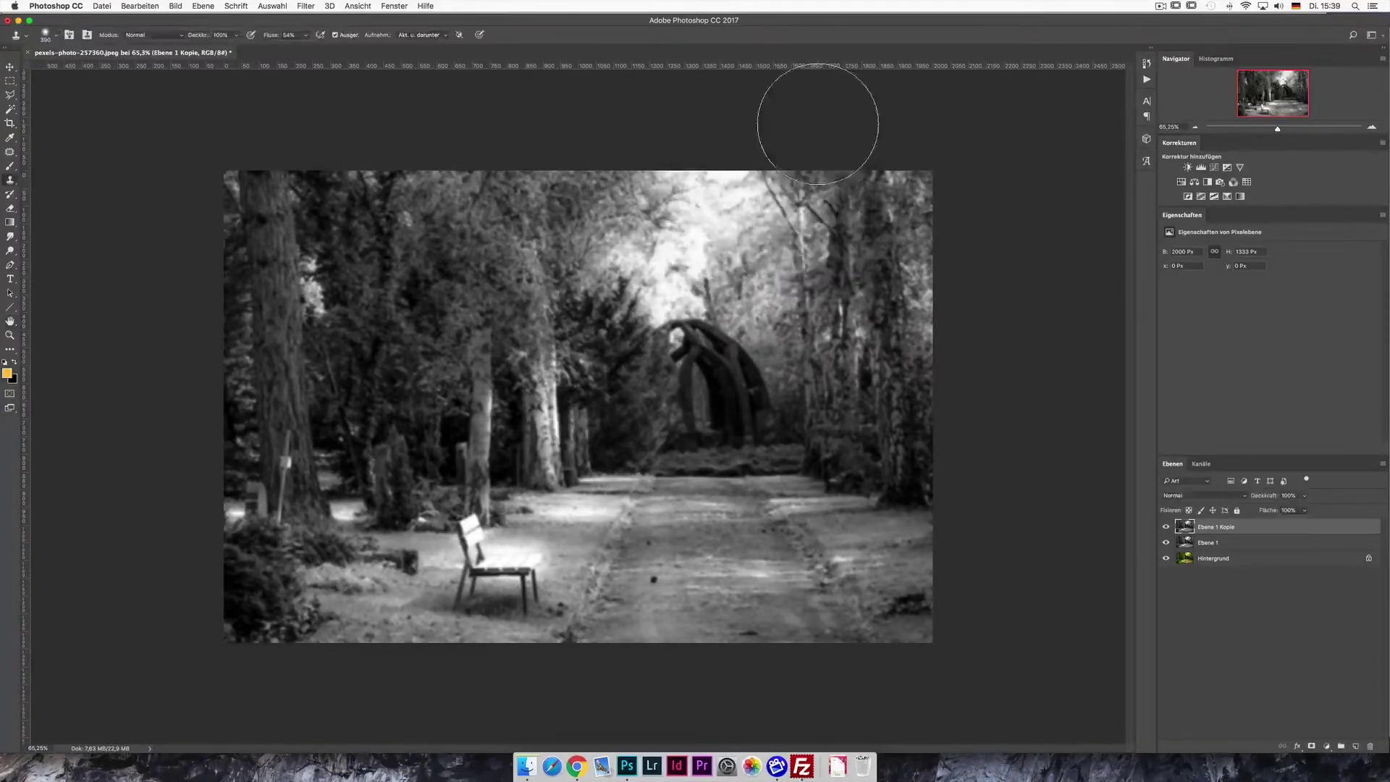
Set the blurred copy to Weiches Licht (soft light) and add a Gradationskurven adjustment.
{"action": "left_click", "coordinate": [1190, 496]}
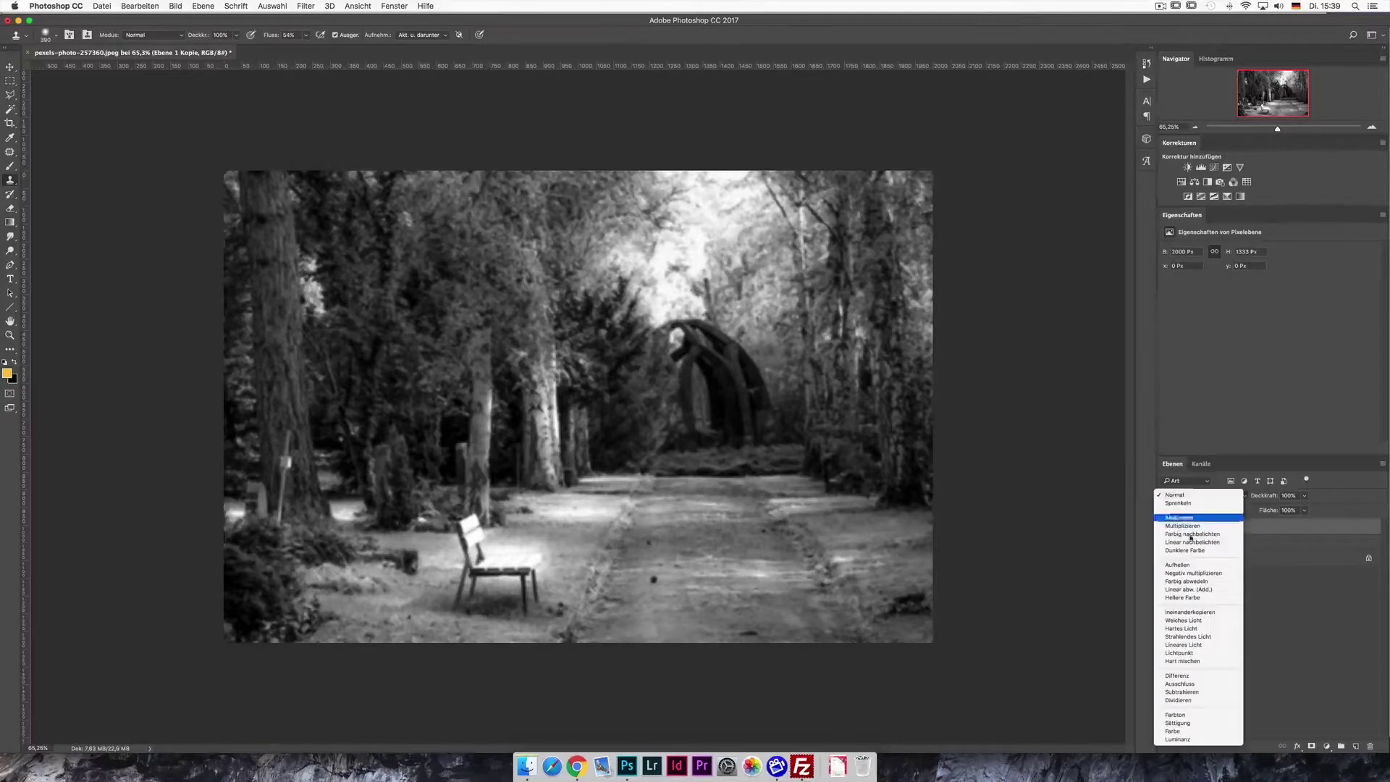
{"action": "left_click", "coordinate": [1206, 627]}
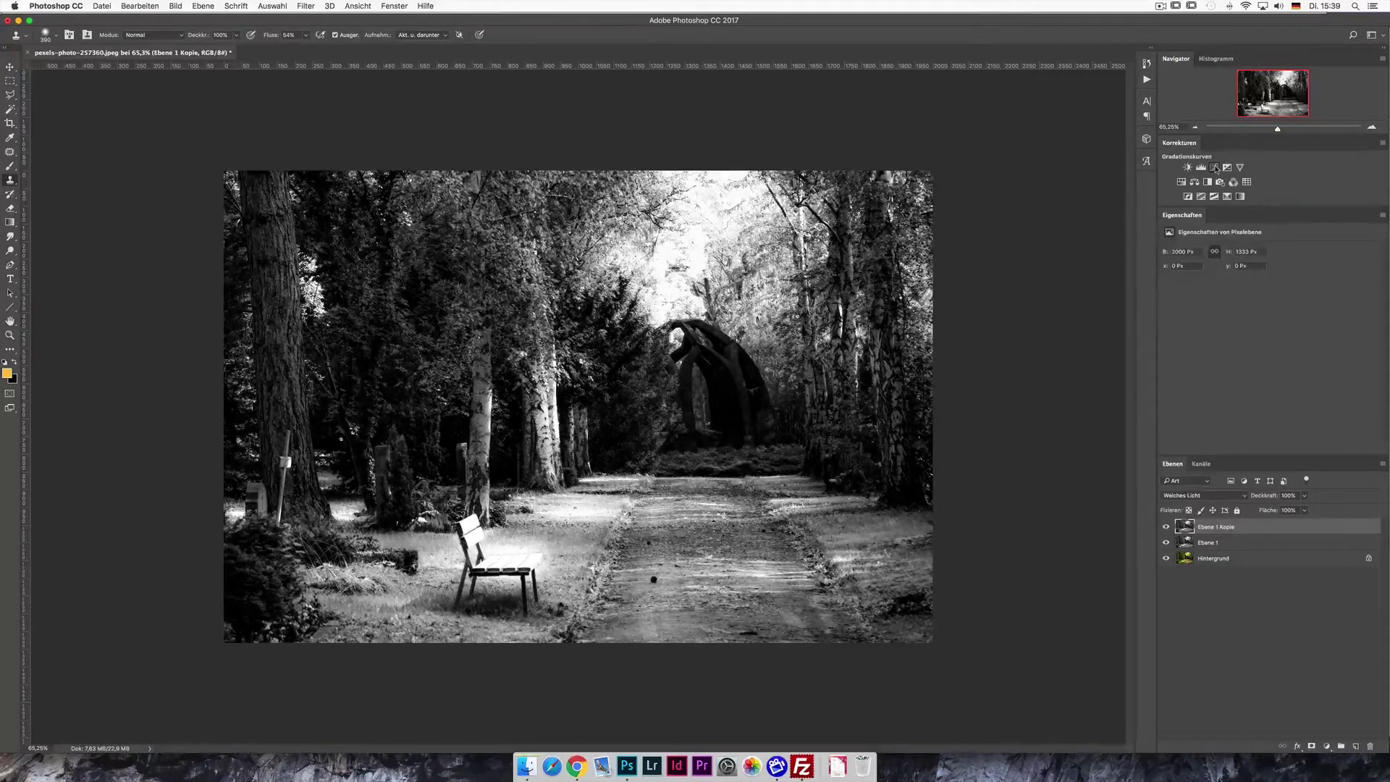
{"action": "left_click", "coordinate": [1216, 168]}
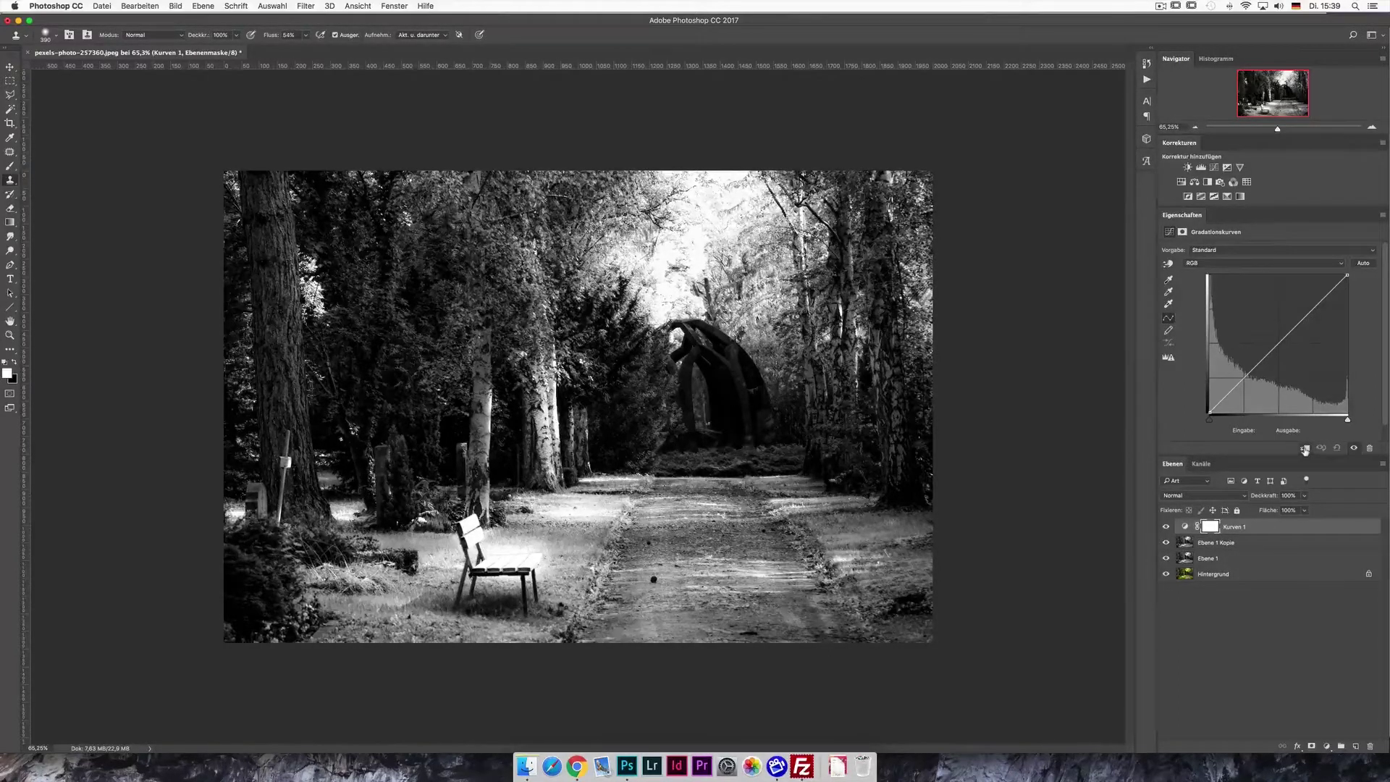
Clip the curves to the blurred copy and lift a point to about input 55 / output 212.
{"action": "left_click", "coordinate": [1304, 448]}
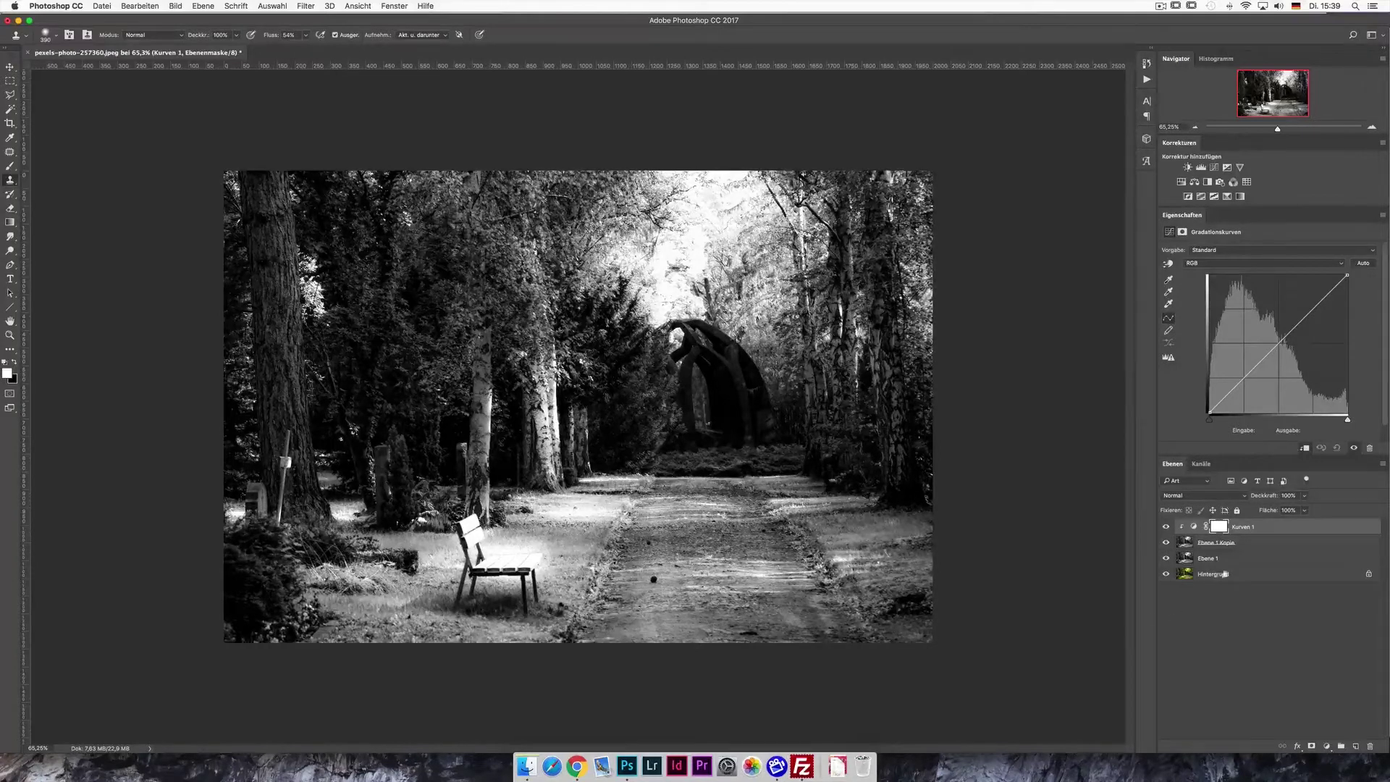
{"action": "left_click_drag", "start_coordinate": [1286, 338], "coordinate": [1255, 326]}
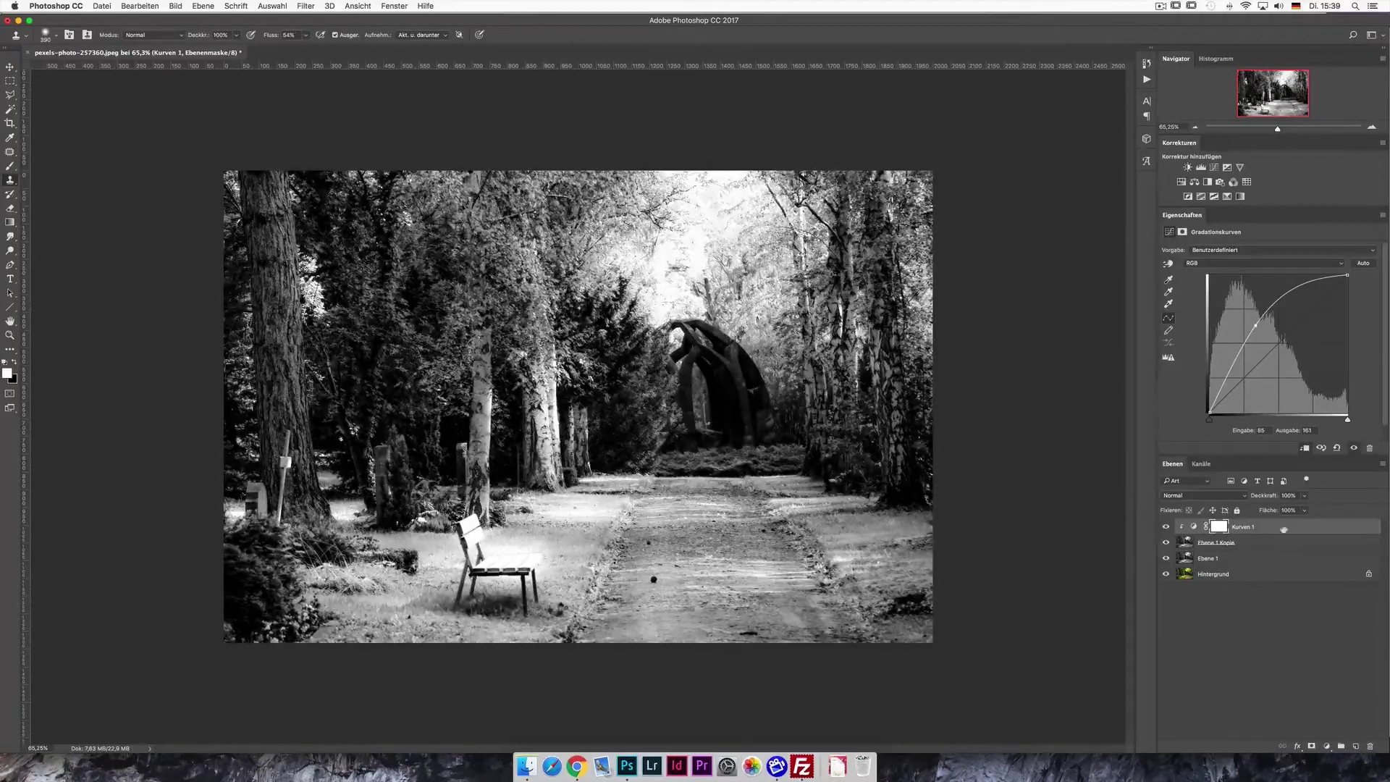
{"action": "left_click_drag", "start_coordinate": [1254, 326], "coordinate": [1238, 298]}
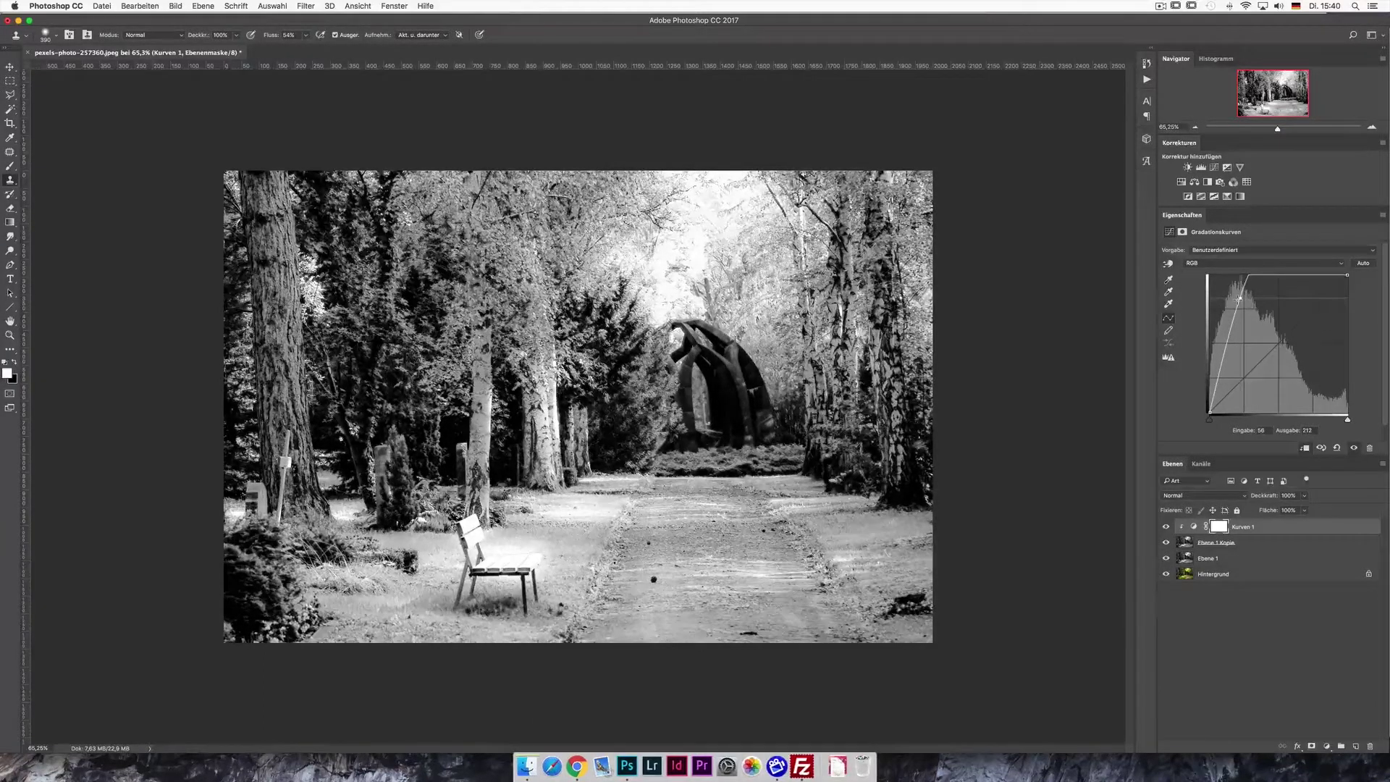
{"action": "left_click_drag", "start_coordinate": [1238, 298], "coordinate": [1237, 298]}
Toggle the curves and blurred copy on and off to compare the brightened result.
{"action": "left_click", "coordinate": [1165, 526]}
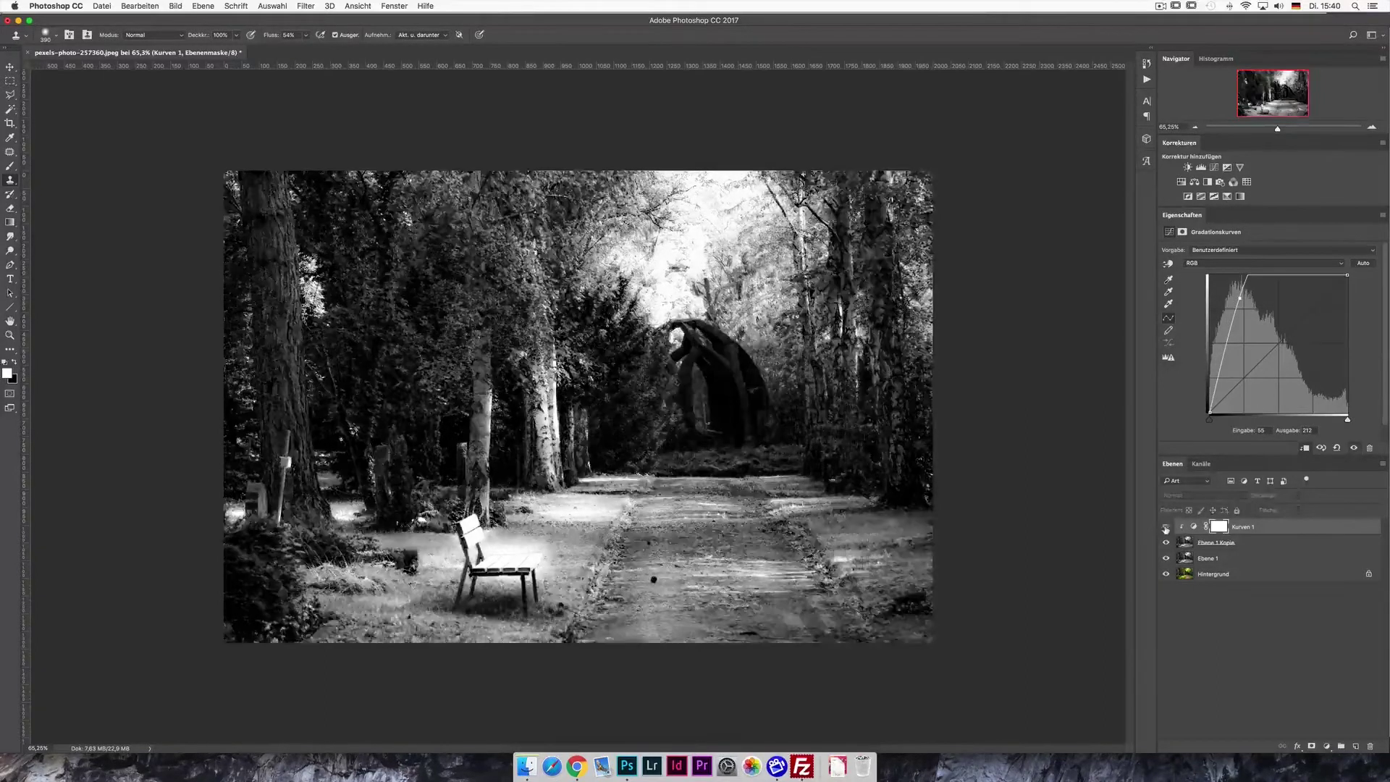
{"action": "scroll", "coordinate": [798, 509], "scroll_direction": "up", "scroll_amount": 5}
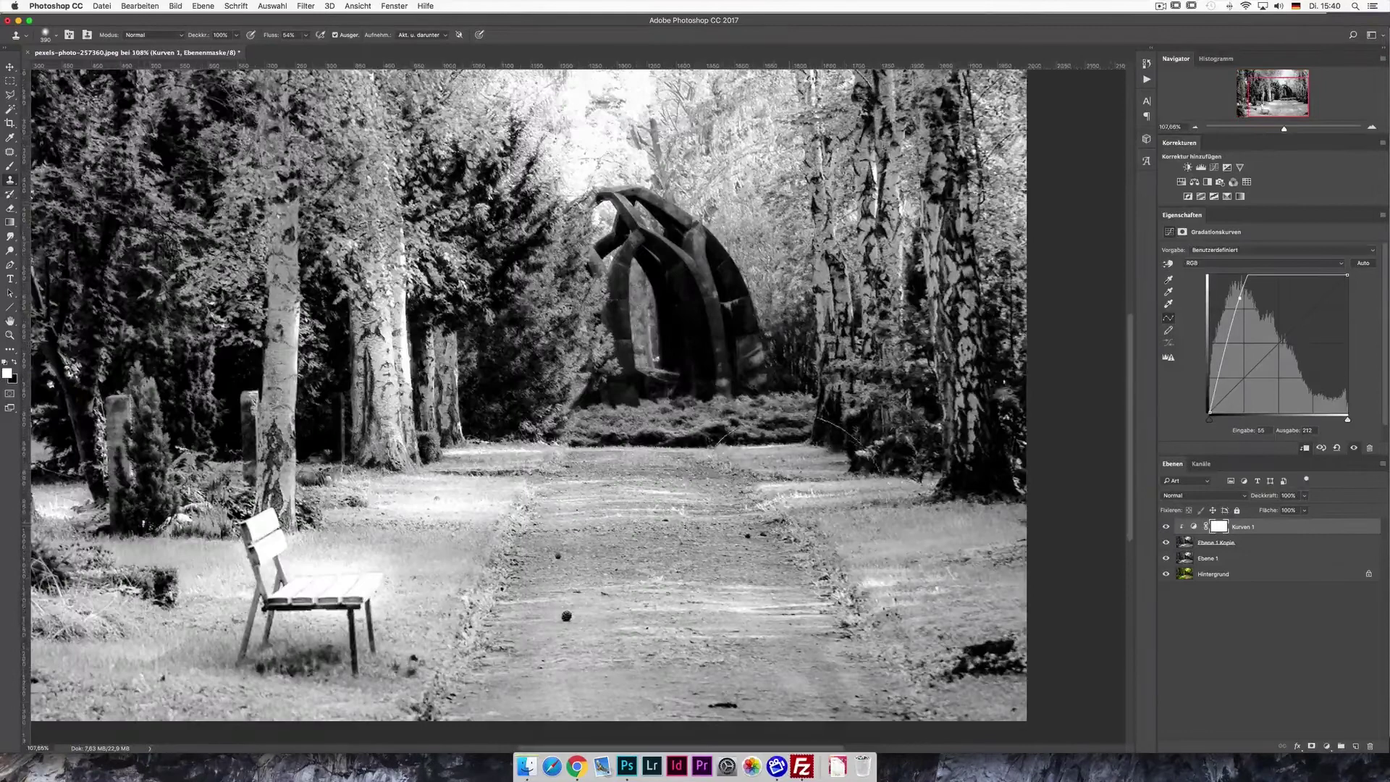
{"action": "scroll", "coordinate": [798, 510], "scroll_direction": "left", "scroll_amount": 2}
{"action": "scroll", "coordinate": [799, 509], "scroll_direction": "left", "scroll_amount": 2}
{"action": "left_click", "coordinate": [1165, 542]}
{"action": "left_click", "coordinate": [1165, 542]}
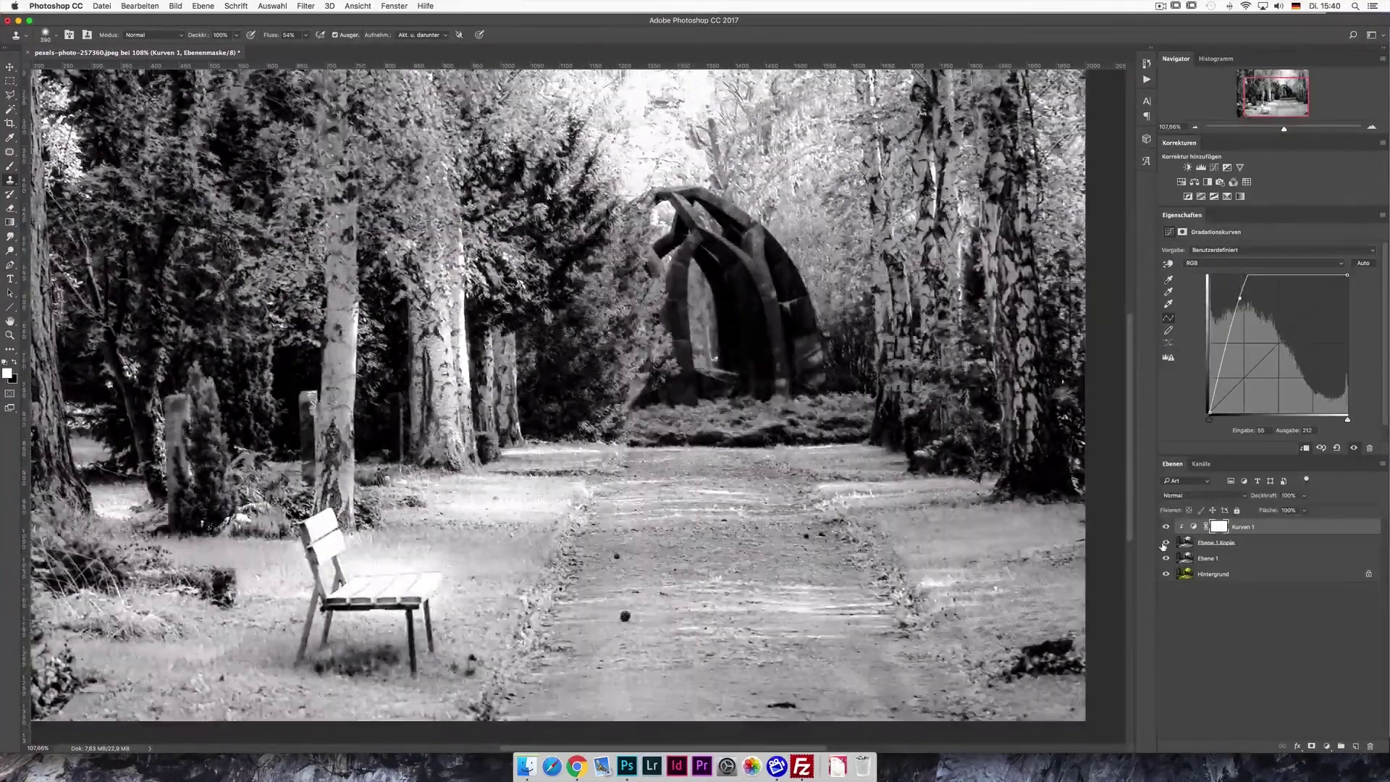
{"action": "left_click", "coordinate": [1165, 542]}
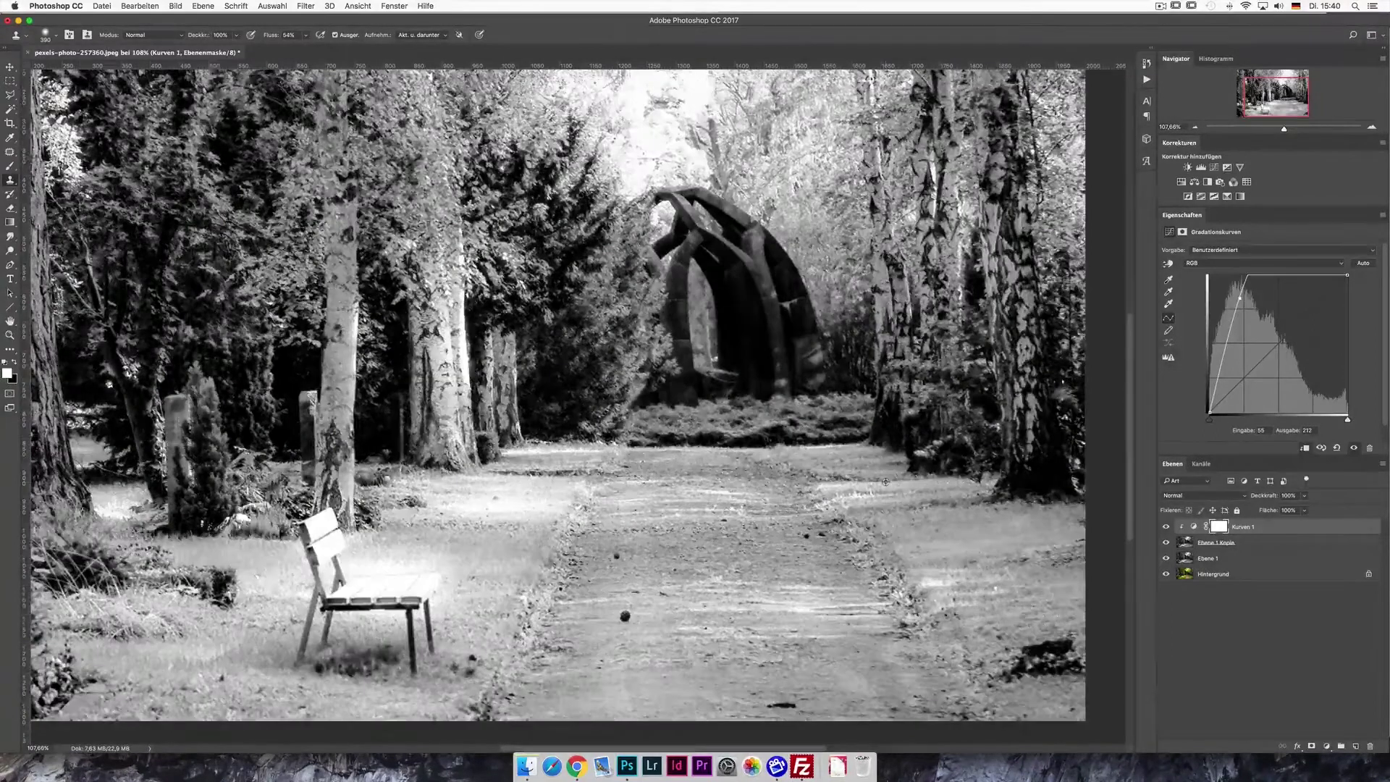
{"action": "scroll", "coordinate": [717, 539], "scroll_direction": "down", "scroll_amount": 5}
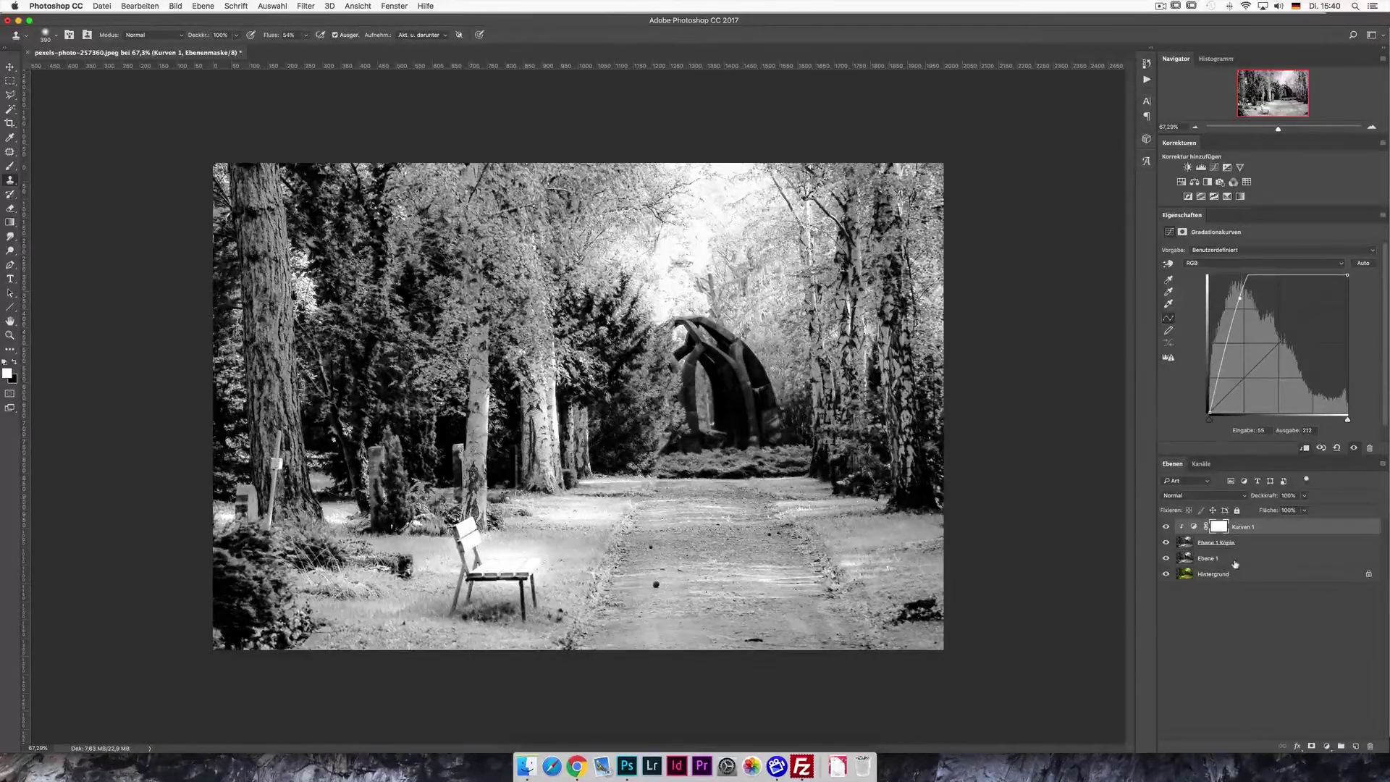
Add a new layer and fill it with black (Inhalt: Schwarz).
{"action": "left_click", "coordinate": [1355, 747]}
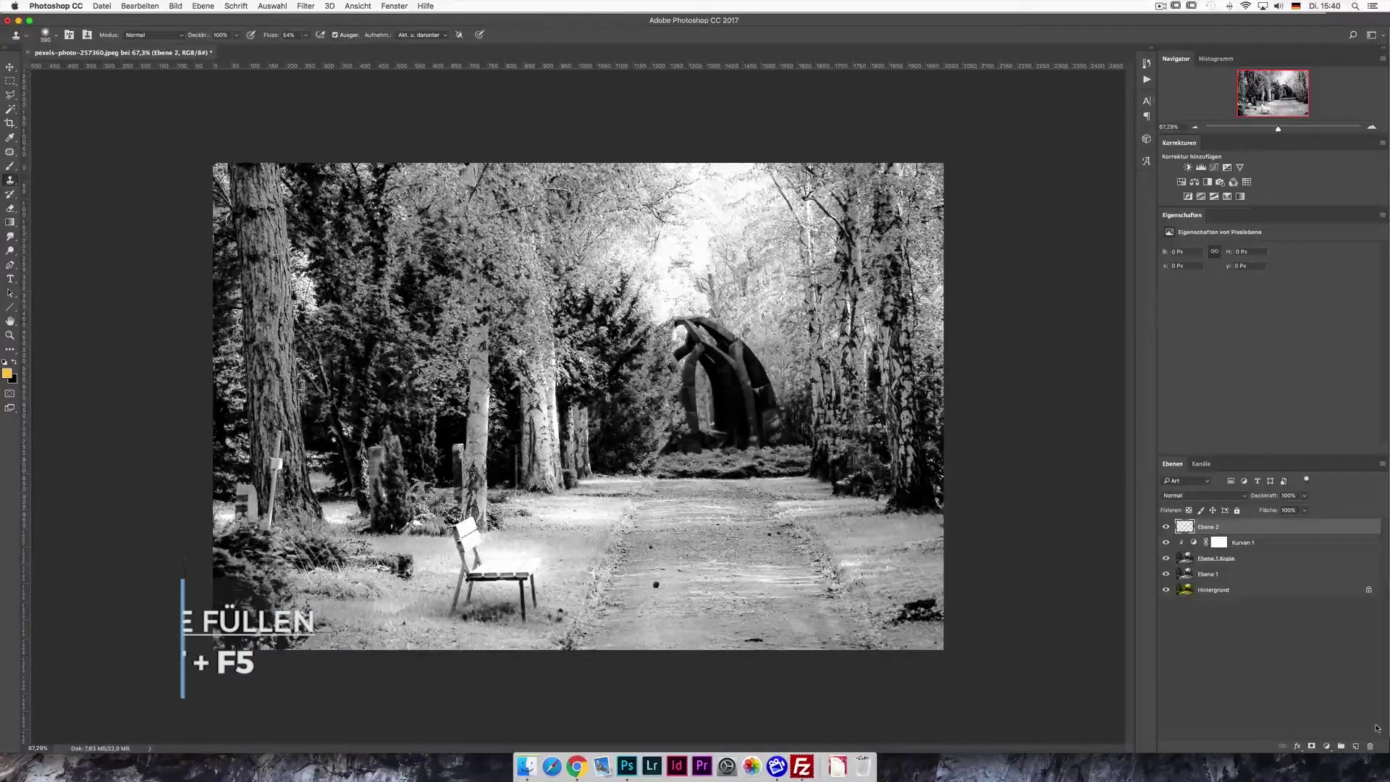
{"action": "key", "text": "shift+F5"}
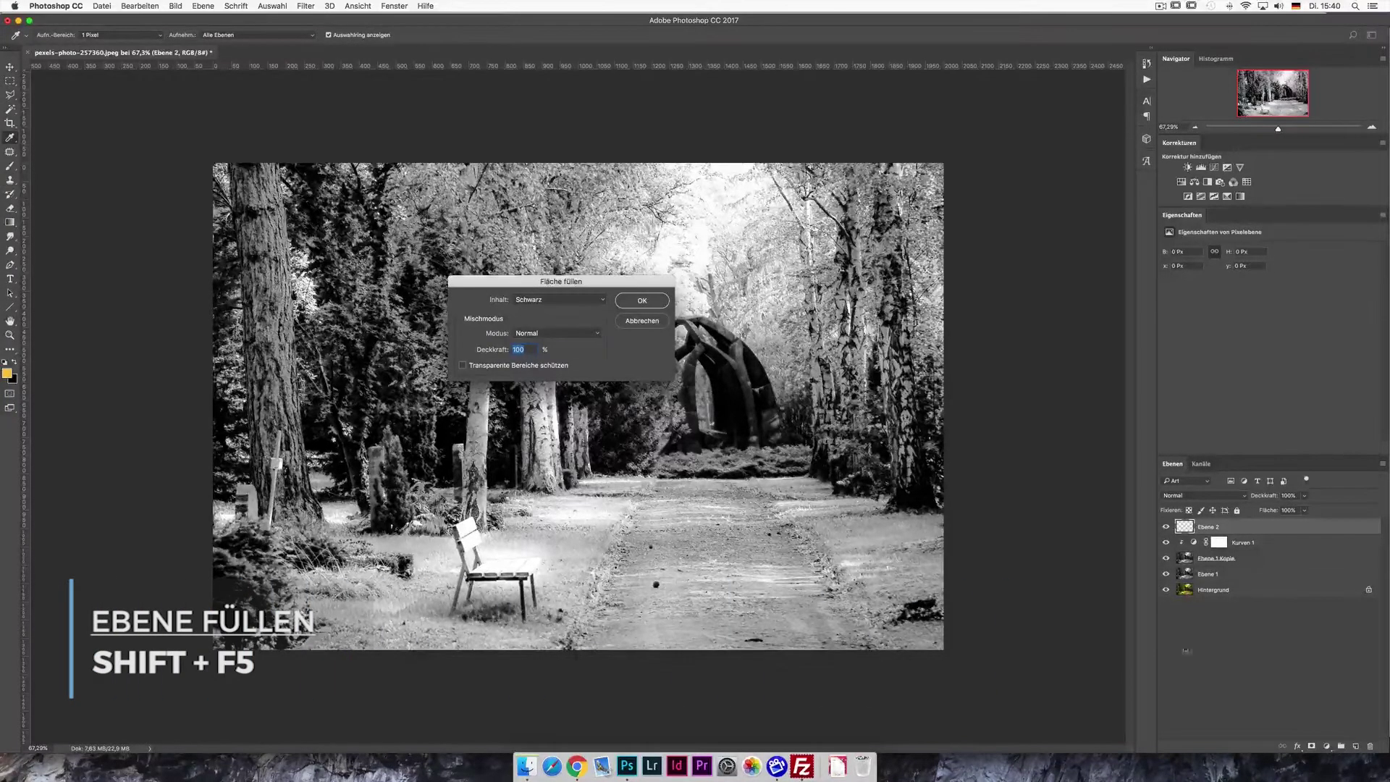
{"action": "left_click", "coordinate": [557, 299]}
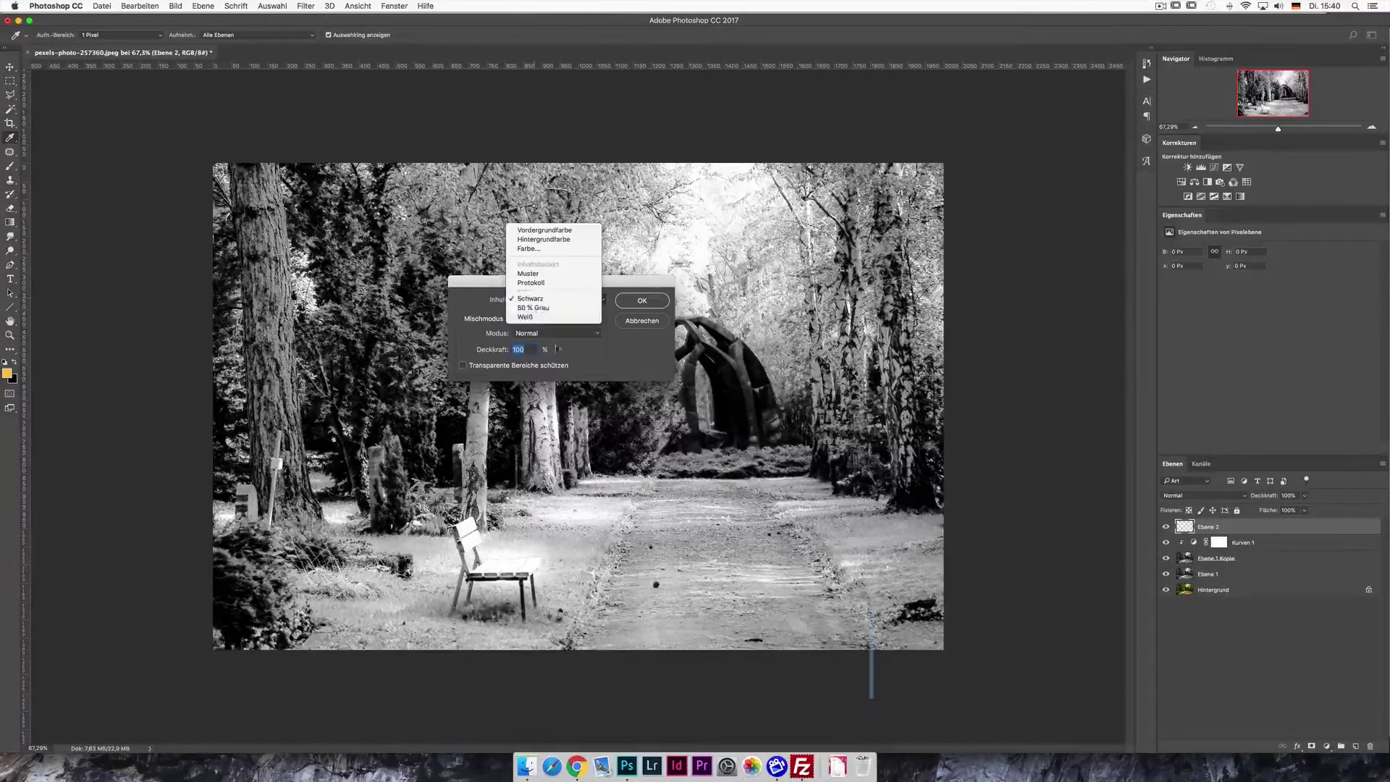
{"action": "left_click", "coordinate": [532, 319]}
{"action": "left_click", "coordinate": [557, 299]}
{"action": "left_click", "coordinate": [536, 273]}
{"action": "left_click", "coordinate": [641, 301]}
Cover the black layer with 100% monochrome noise and add a Tonwertkorrektur adjustment.
{"action": "key", "text": "s"}
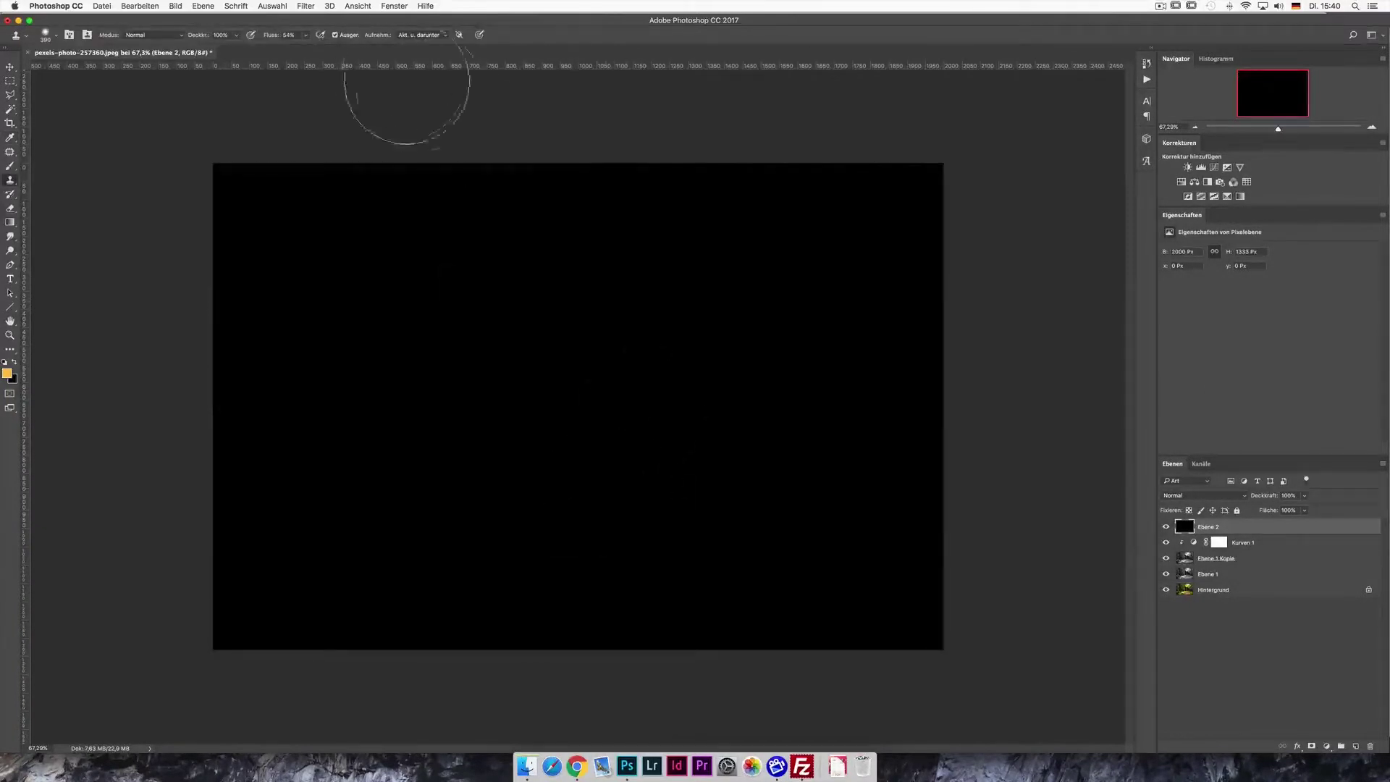
{"action": "left_click", "coordinate": [305, 7]}
{"action": "mouse_move", "coordinate": [324, 135]}
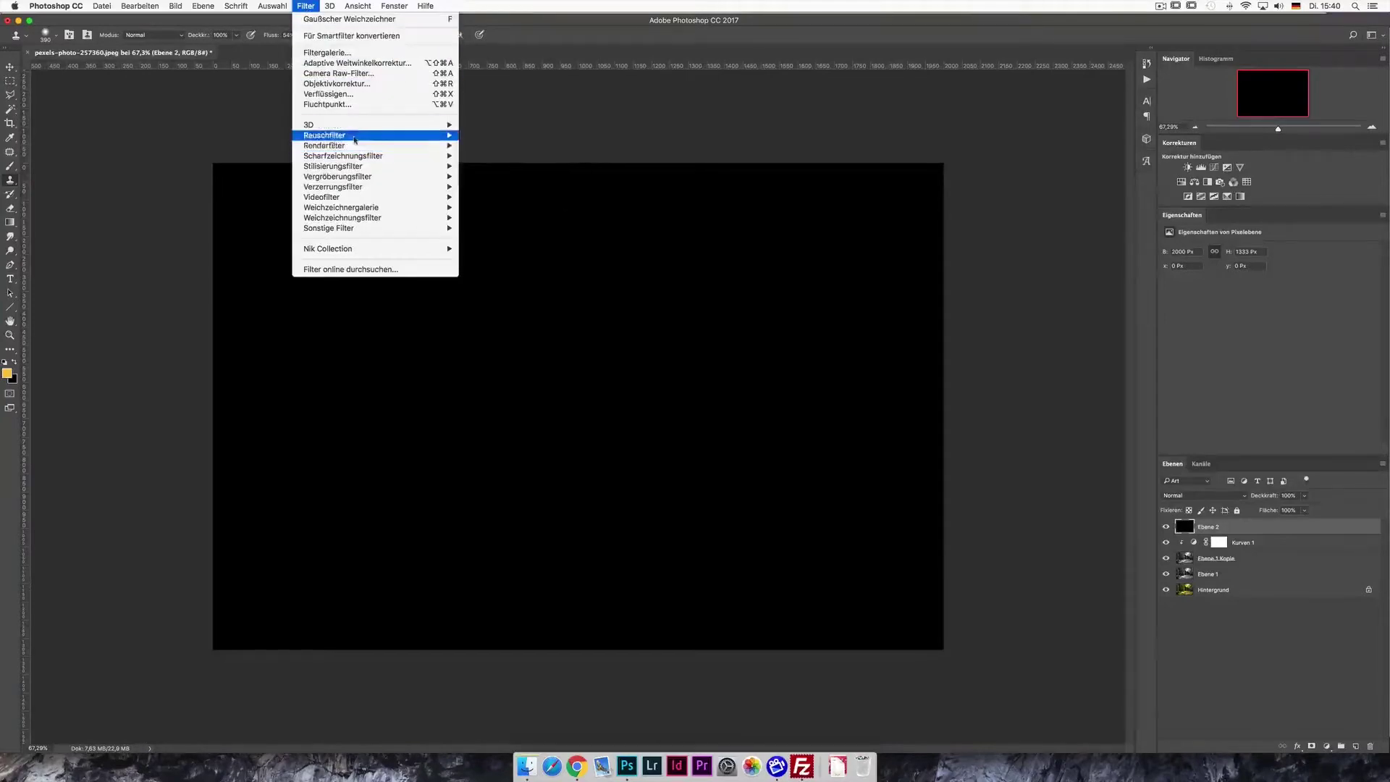
{"action": "left_click", "coordinate": [507, 156]}
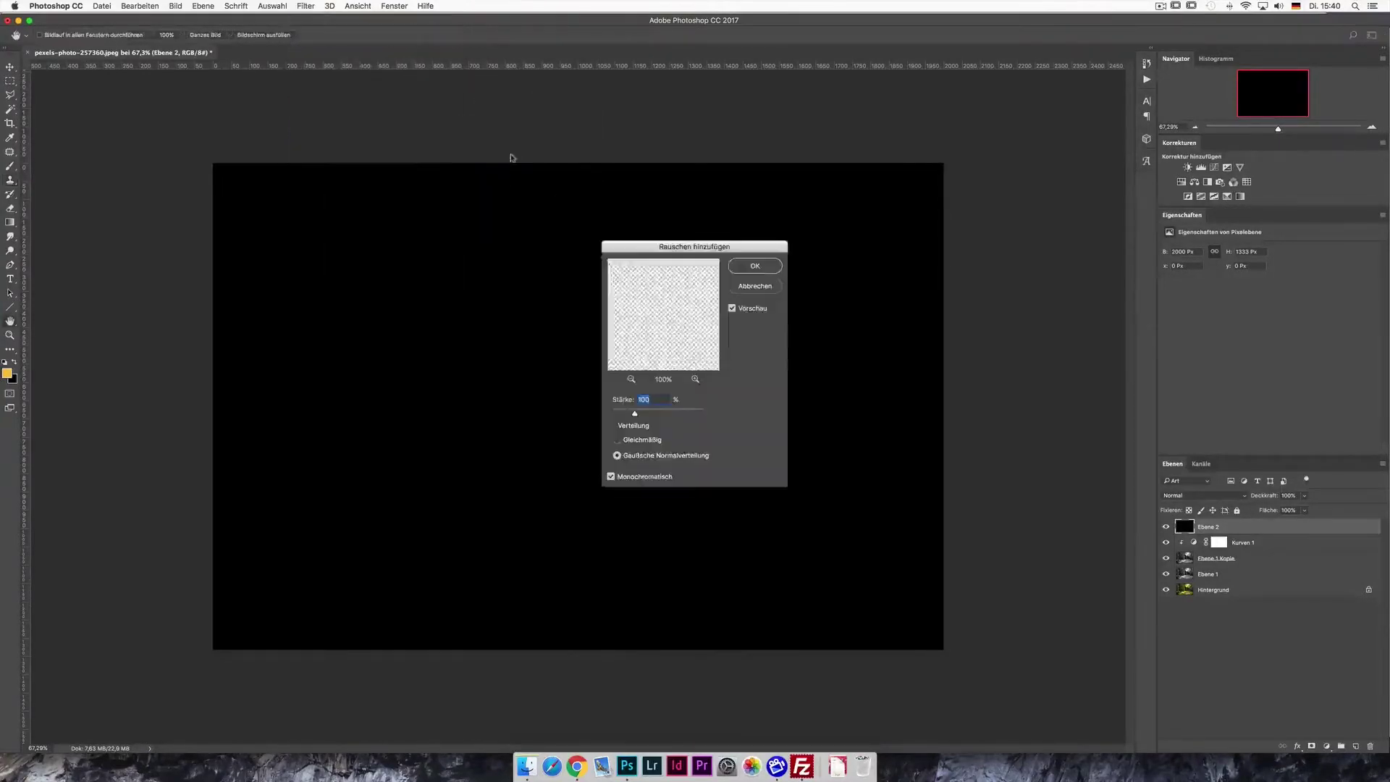
{"action": "left_click_drag", "start_coordinate": [694, 247], "coordinate": [1016, 243]}
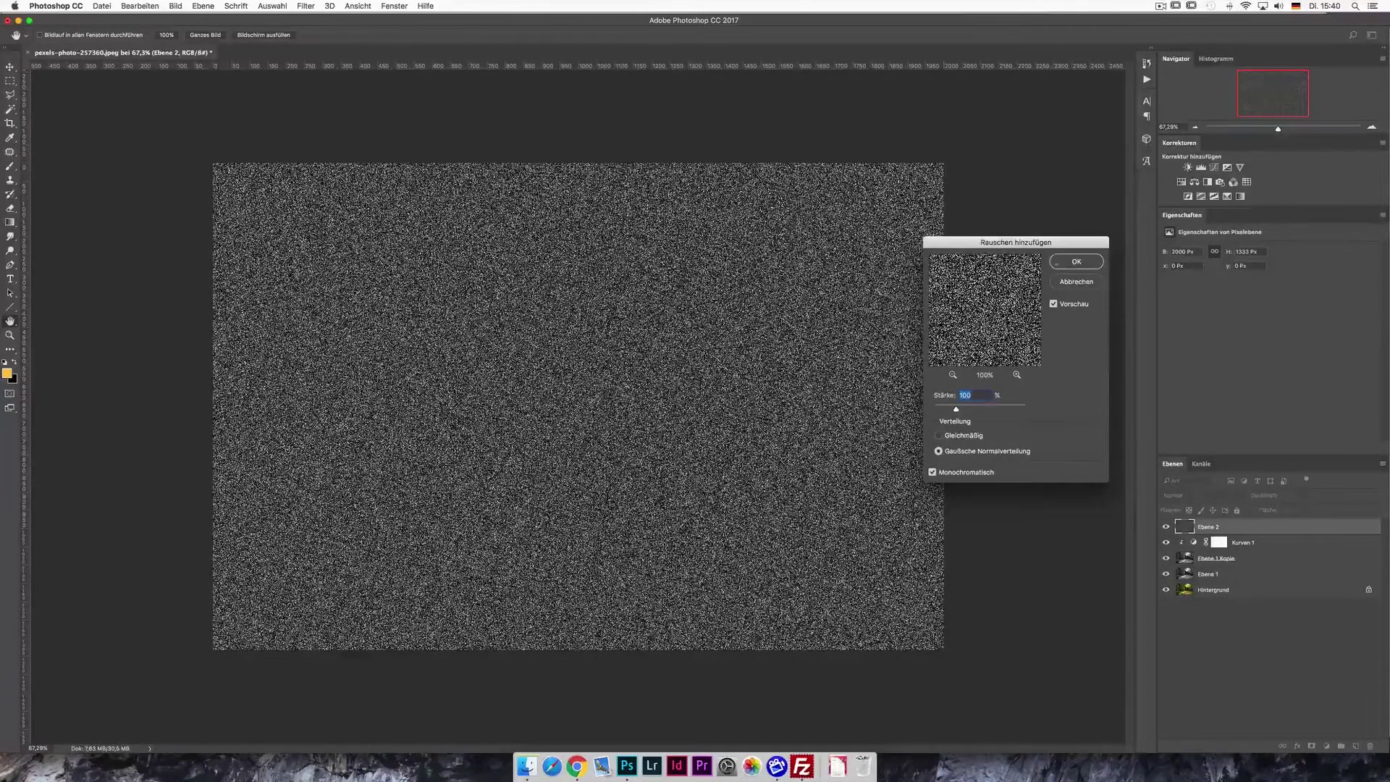
{"action": "left_click", "coordinate": [1070, 263]}
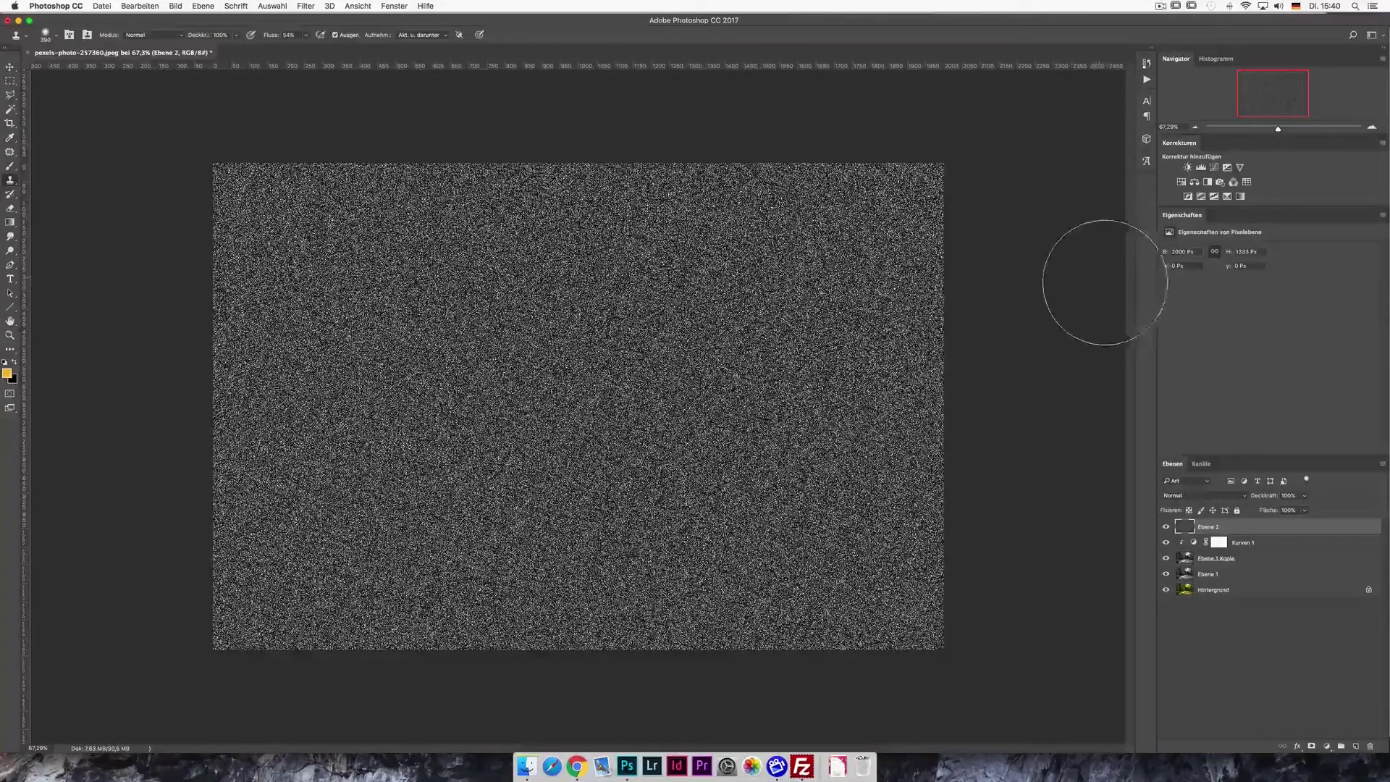
{"action": "left_click", "coordinate": [1201, 168]}
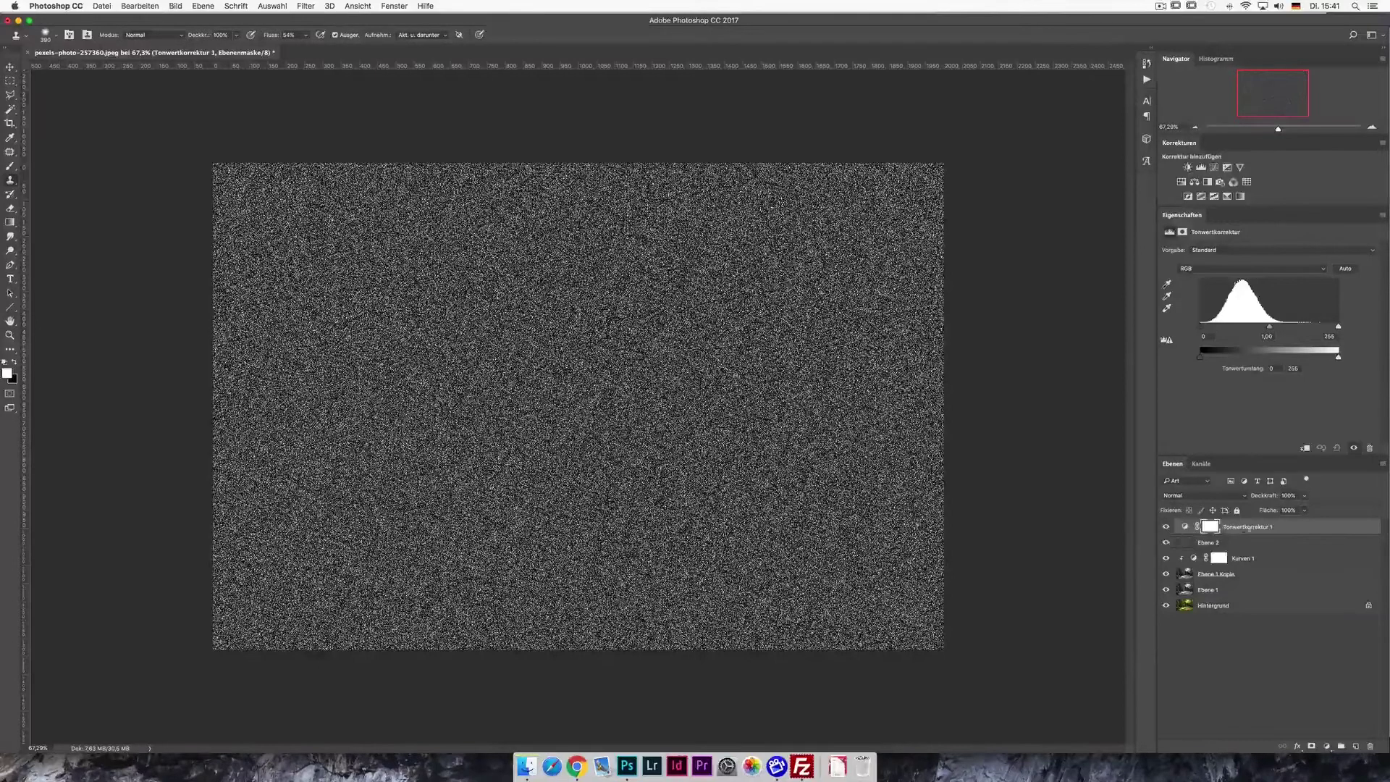
Clip the Levels to Ebene 2, try shifting its input sliders, then delete the adjustment layer.
{"action": "left_click", "coordinate": [1304, 450]}
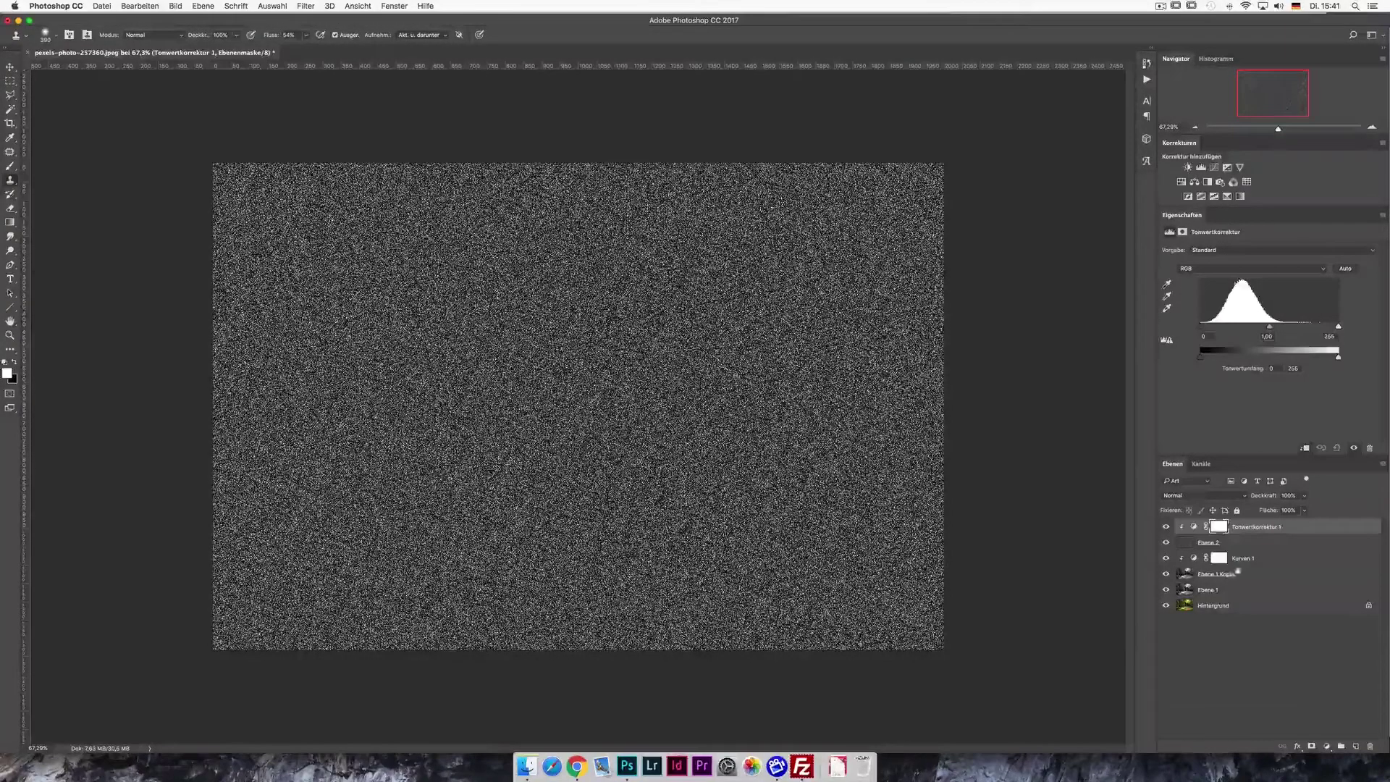
{"action": "left_click_drag", "start_coordinate": [1202, 330], "coordinate": [1248, 329]}
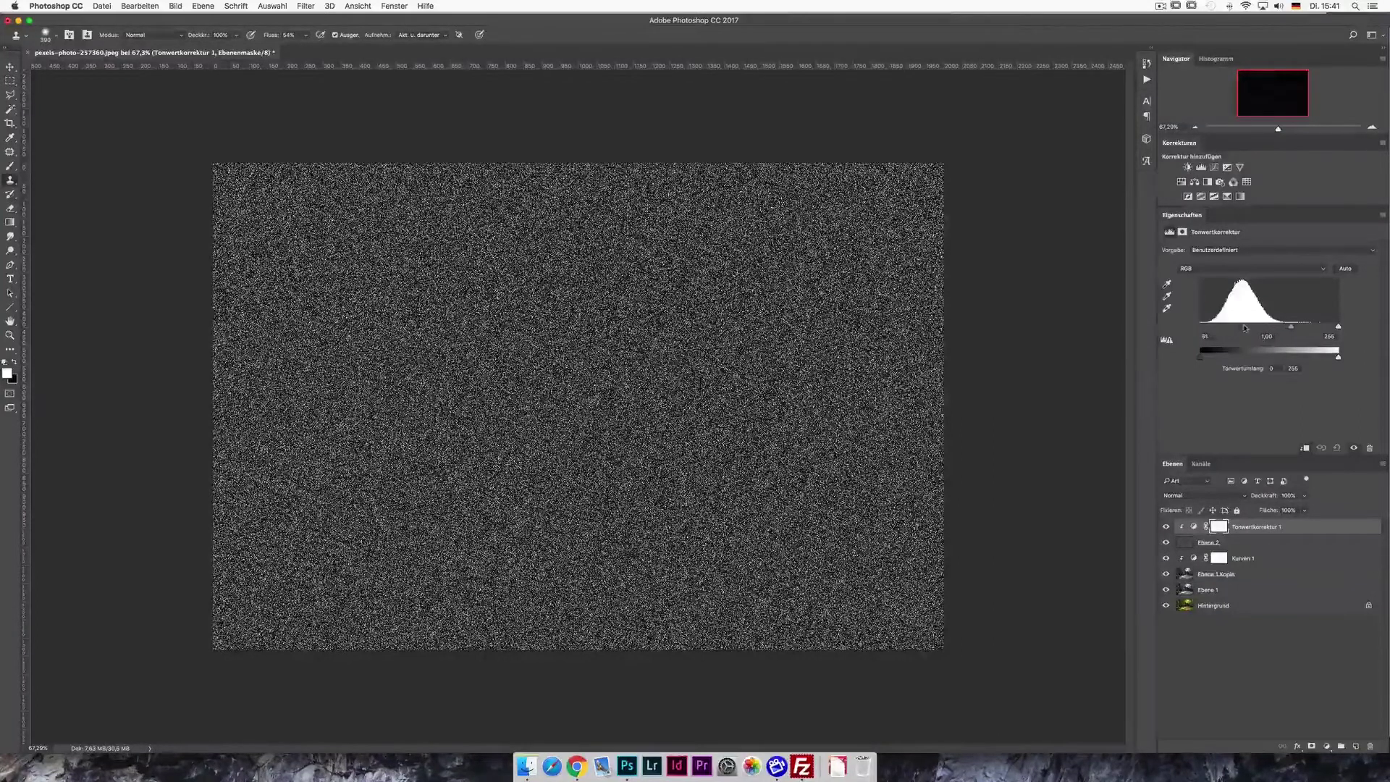
{"action": "left_click_drag", "start_coordinate": [1339, 327], "coordinate": [1259, 327]}
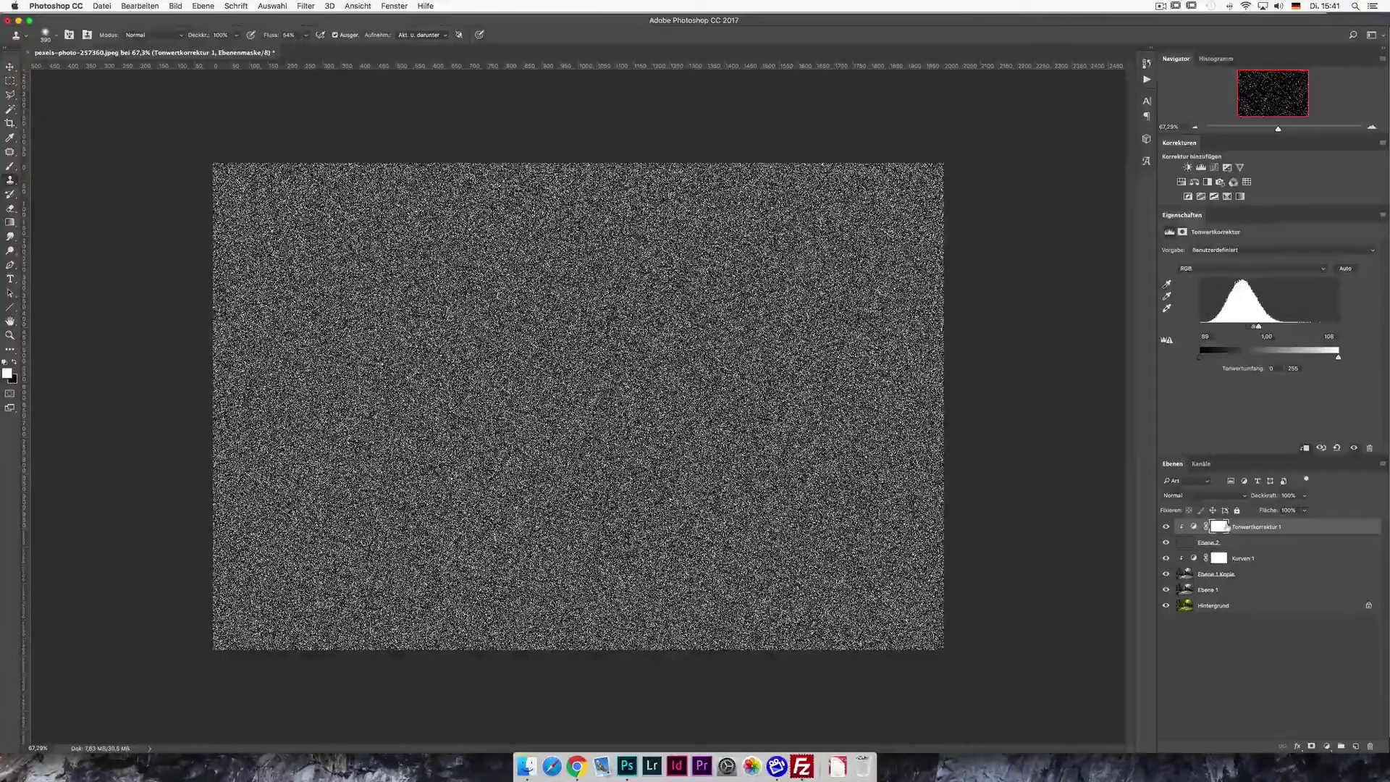
{"action": "key", "text": "BackSpace"}
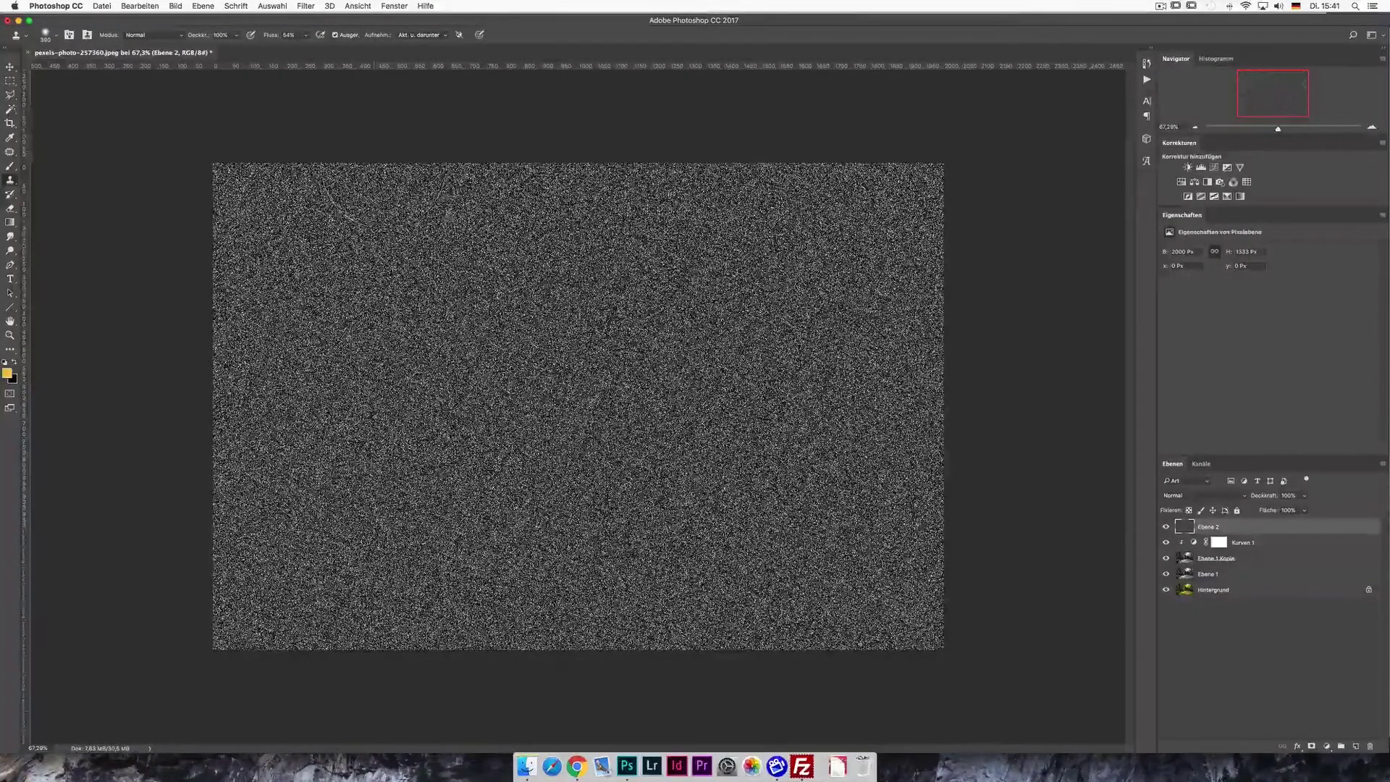
Soften the Ebene 2 noise with a 1.5-pixel Gaussian blur.
{"action": "scroll", "coordinate": [531, 6], "scroll_direction": "up", "scroll_amount": 5}
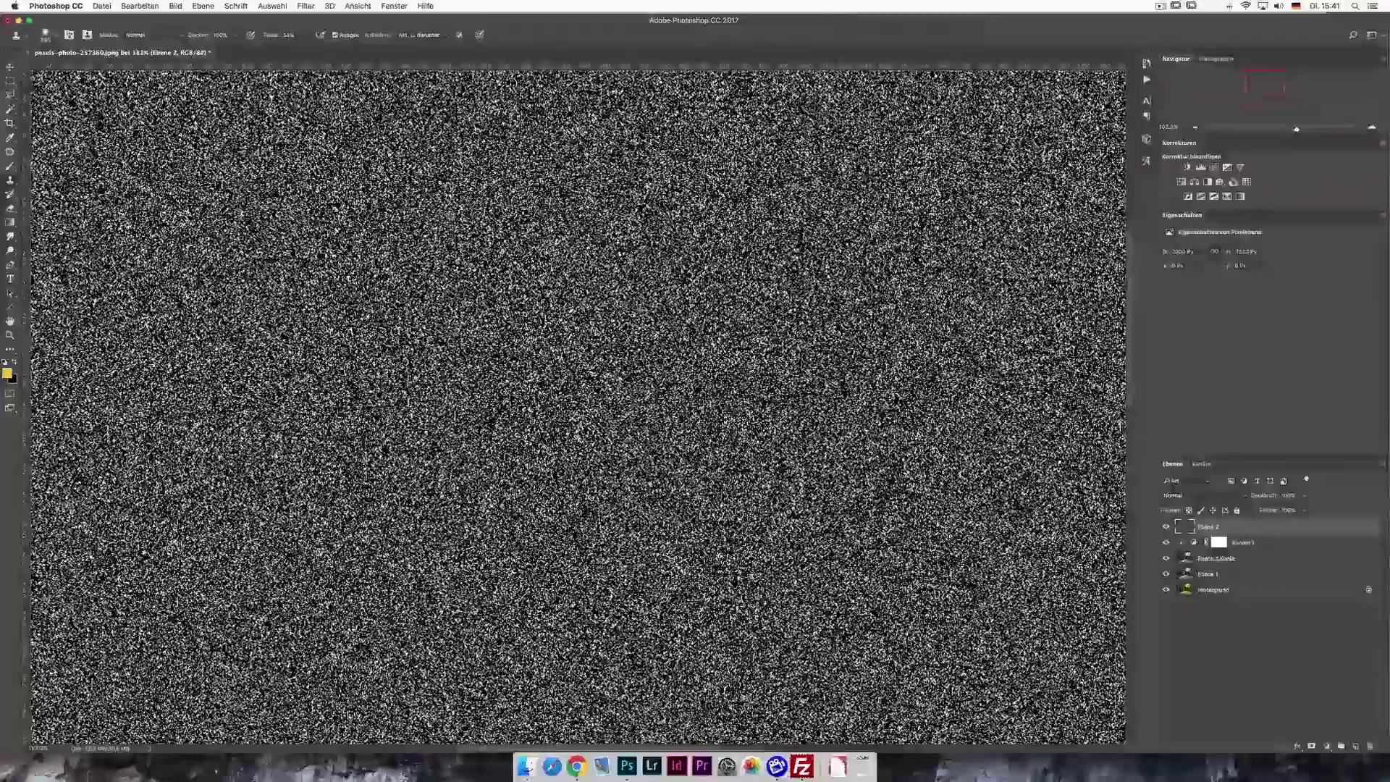
{"action": "left_click", "coordinate": [305, 6]}
{"action": "left_click", "coordinate": [518, 258]}
{"action": "left_click_drag", "start_coordinate": [705, 274], "coordinate": [700, 276]}
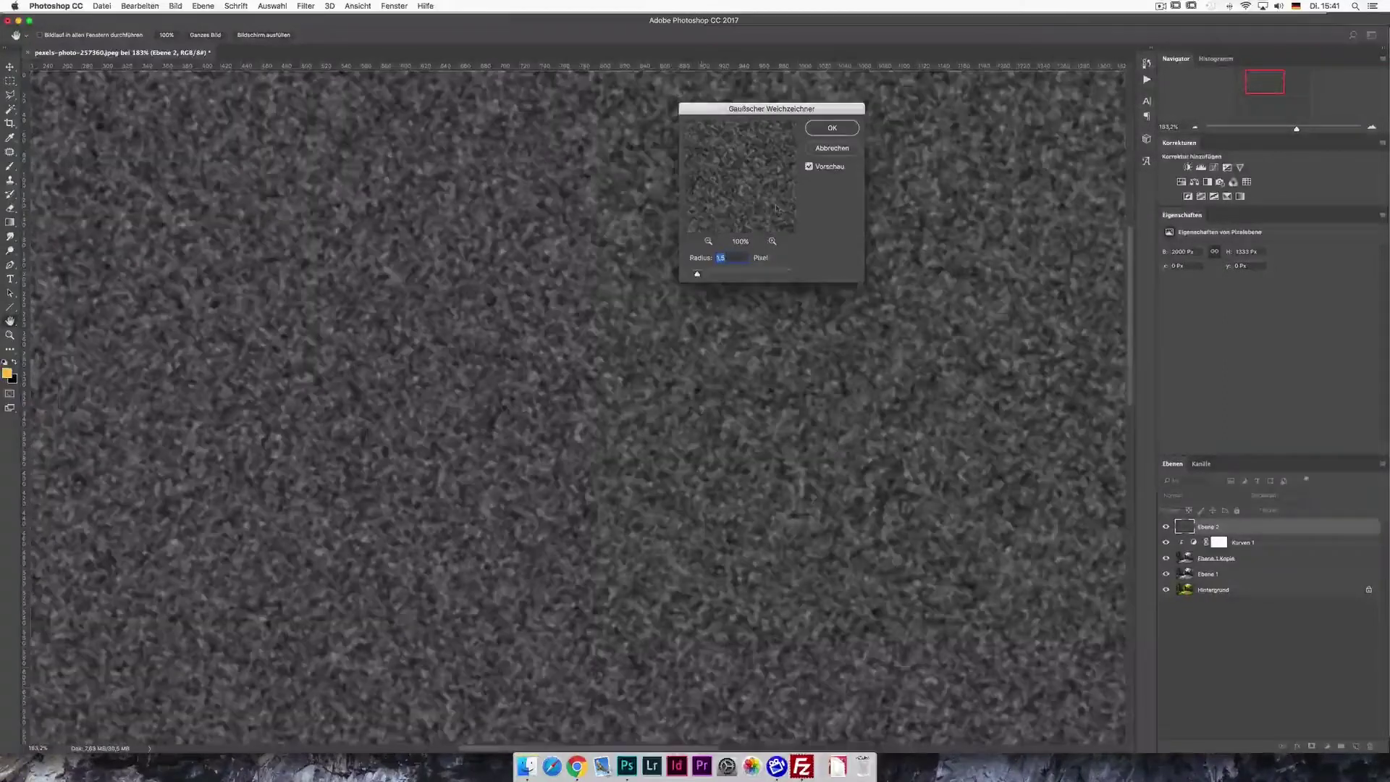
{"action": "left_click", "coordinate": [832, 128]}
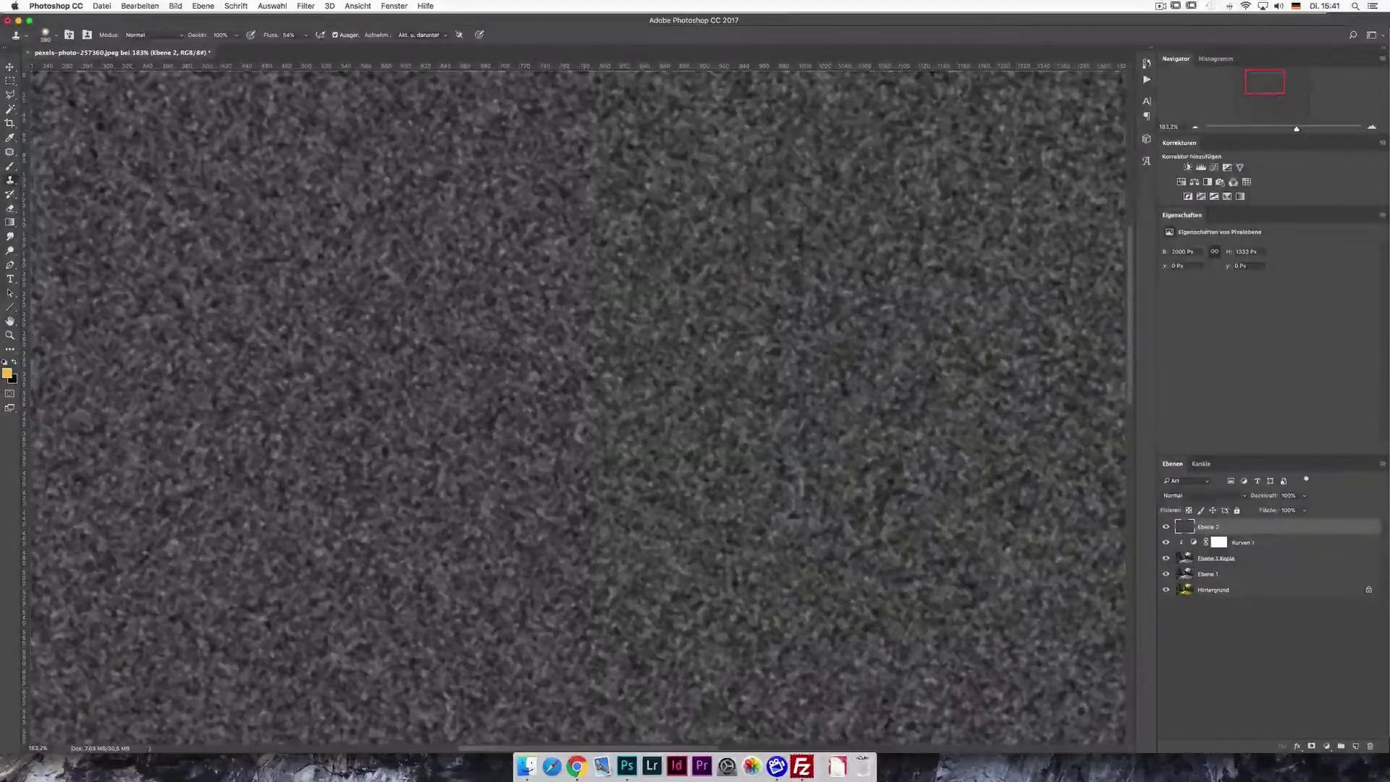
Fit the image in the window and add a new Tonwertkorrektur (Levels) adjustment layer.
{"action": "scroll", "coordinate": [913, 454], "scroll_direction": "down", "scroll_amount": 1}
{"action": "key", "text": "super+0"}
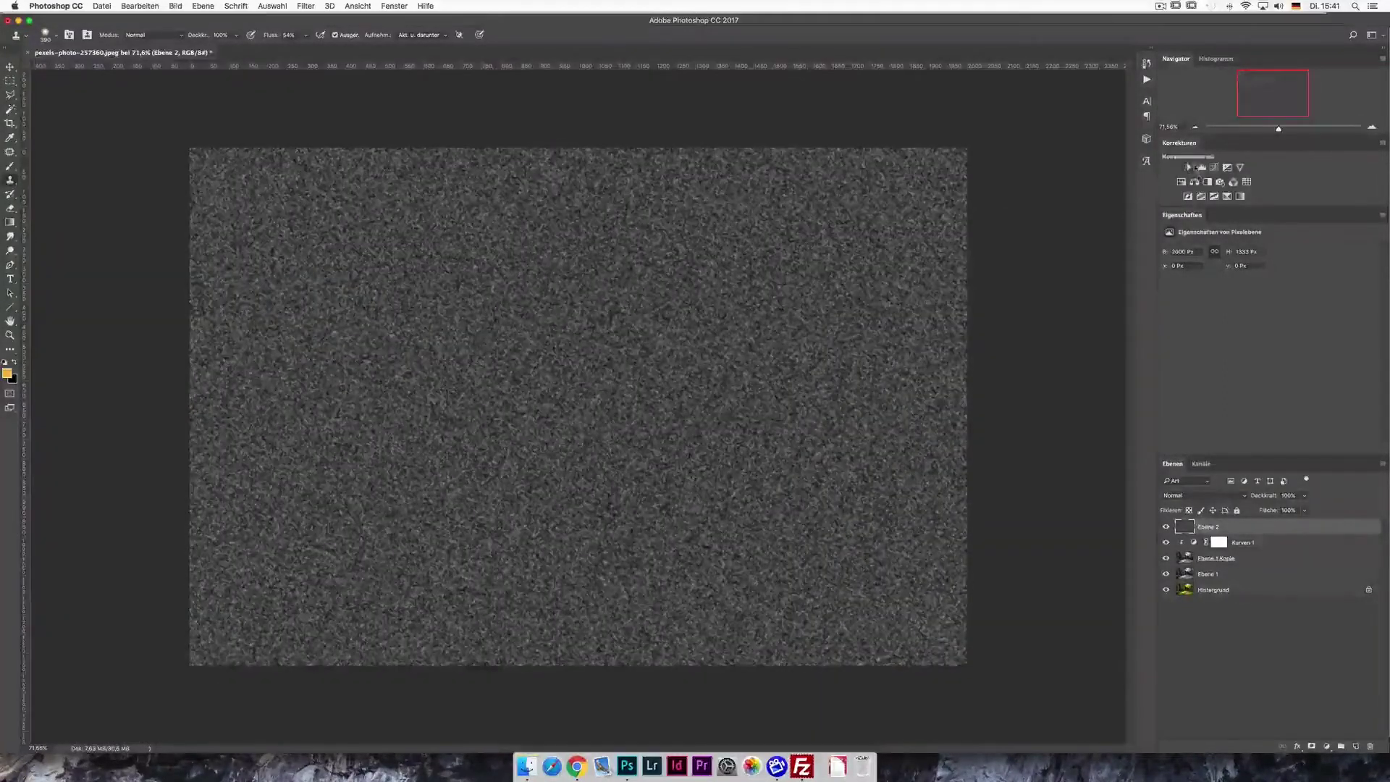
{"action": "left_click", "coordinate": [1187, 167]}
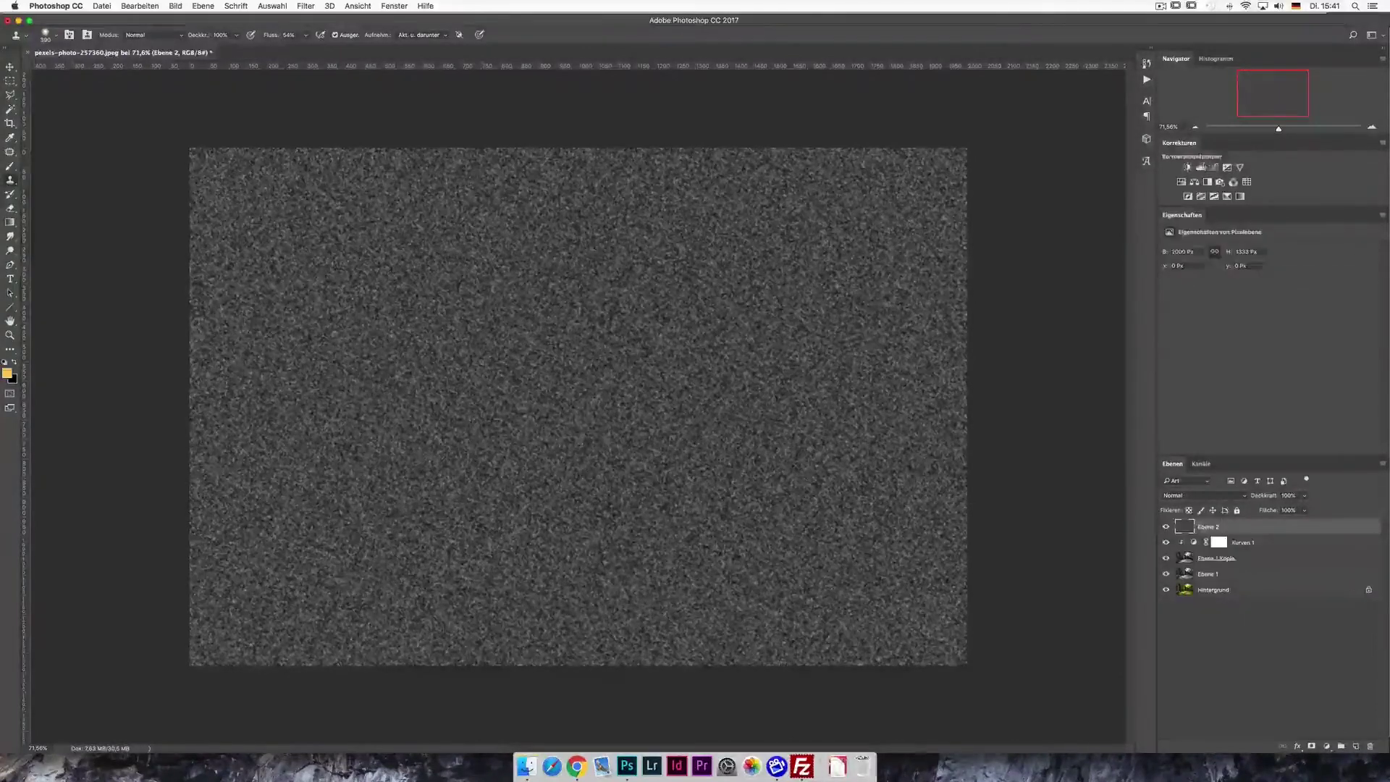
{"action": "left_click", "coordinate": [1199, 167]}
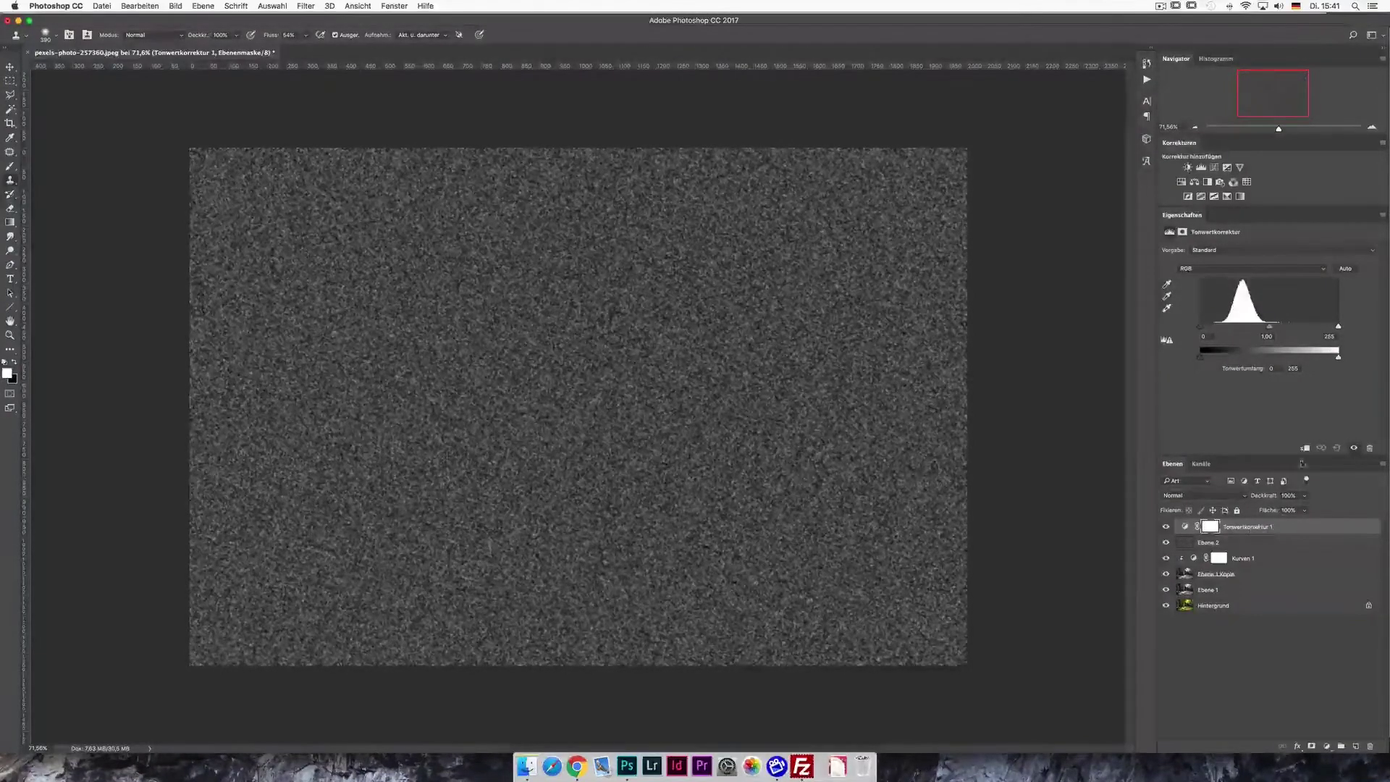
Clip Tonwertkorrektur 1 to Ebene 2 and squeeze its black and white inputs together mid-range.
{"action": "left_click", "coordinate": [1304, 448]}
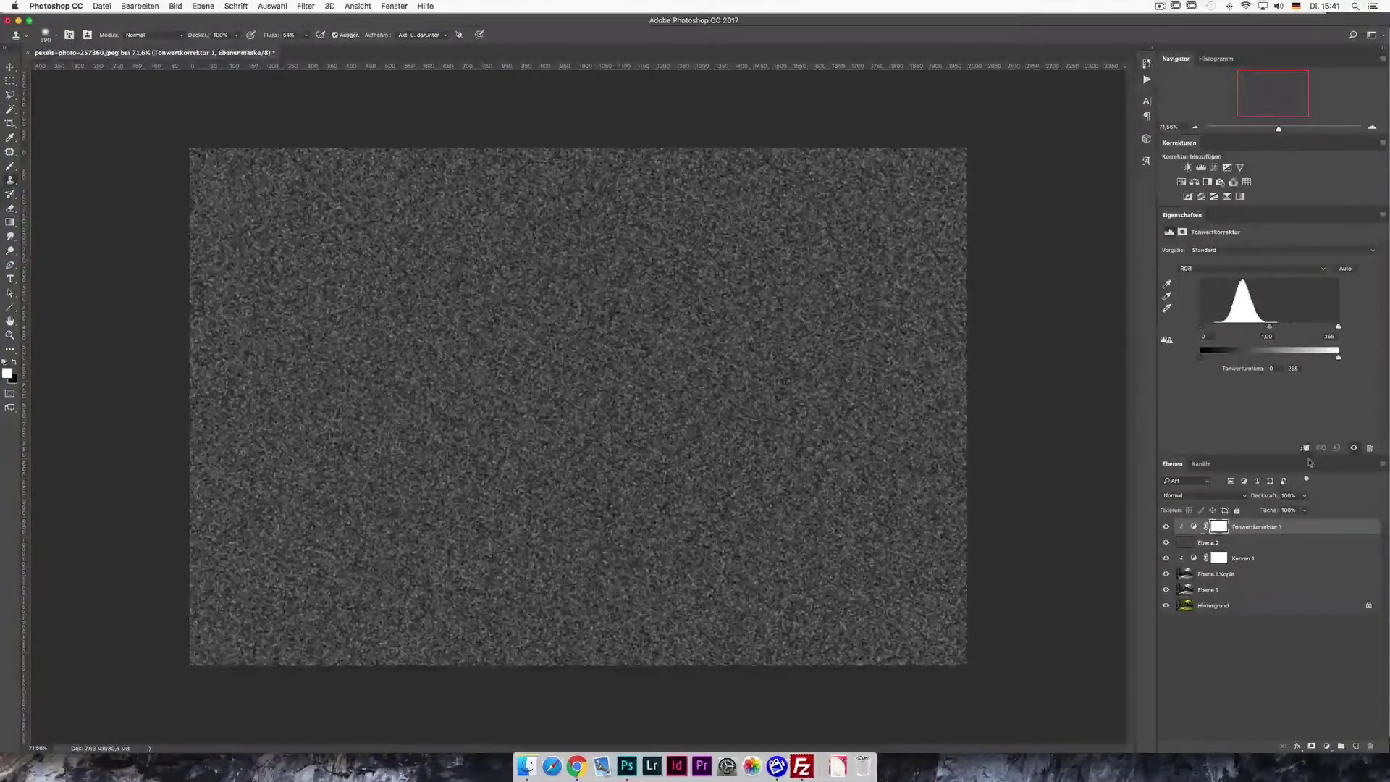
{"action": "left_click", "coordinate": [1185, 544]}
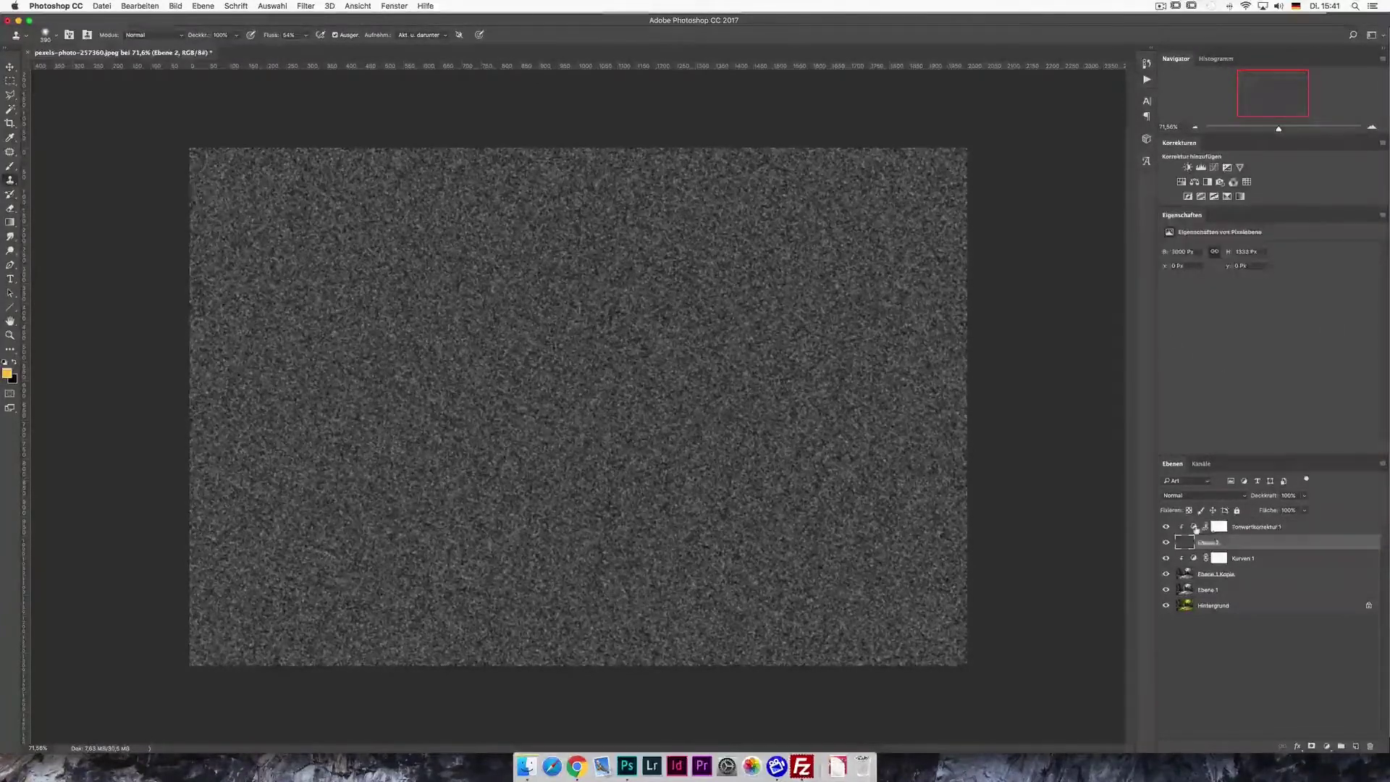
{"action": "left_click", "coordinate": [1195, 529]}
{"action": "mouse_move", "coordinate": [1200, 326]}
{"action": "left_mouse_down"}
{"action": "mouse_move", "coordinate": [1288, 327]}
{"action": "mouse_move", "coordinate": [1240, 329]}
{"action": "mouse_move", "coordinate": [1266, 331]}
{"action": "left_mouse_up"}
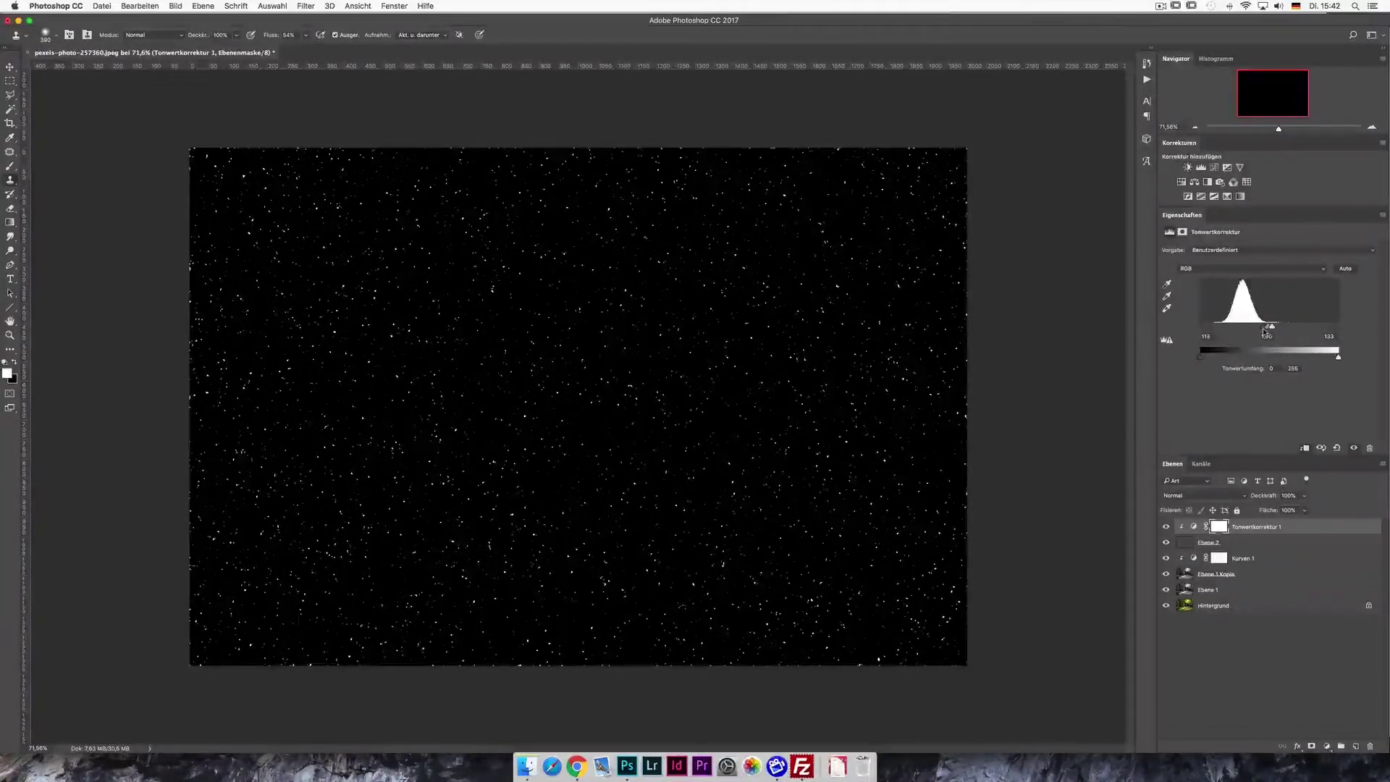
{"action": "mouse_move", "coordinate": [1256, 332]}
{"action": "left_mouse_down"}
{"action": "mouse_move", "coordinate": [1242, 332]}
{"action": "mouse_move", "coordinate": [1266, 330]}
{"action": "left_mouse_up"}
Preview Ebene 2 in Screen mode over the photo, then restore Normal and reselect Tonwertkorrektur 1.
{"action": "left_click", "coordinate": [1183, 543]}
{"action": "left_click", "coordinate": [1166, 543], "text": "alt"}
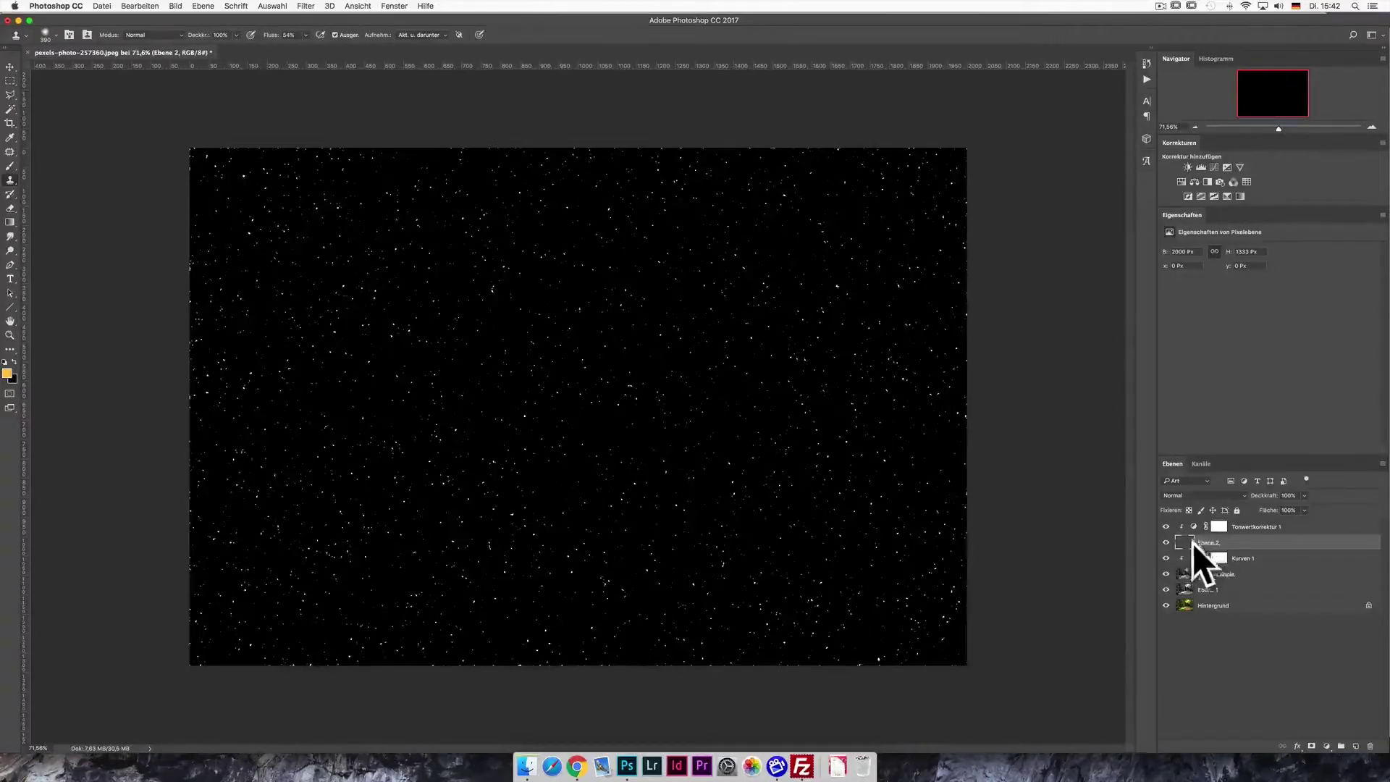
{"action": "left_click", "coordinate": [1202, 495]}
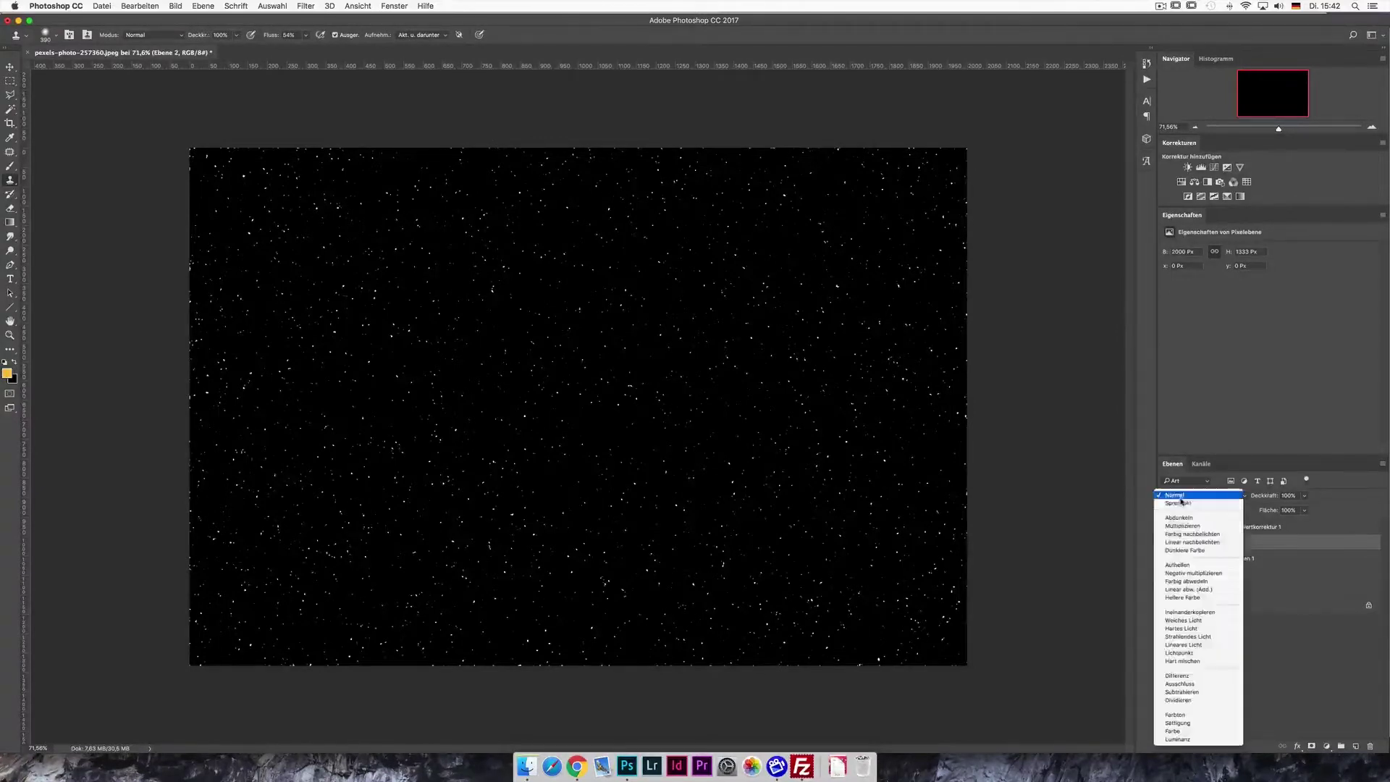
{"action": "left_click", "coordinate": [1191, 574]}
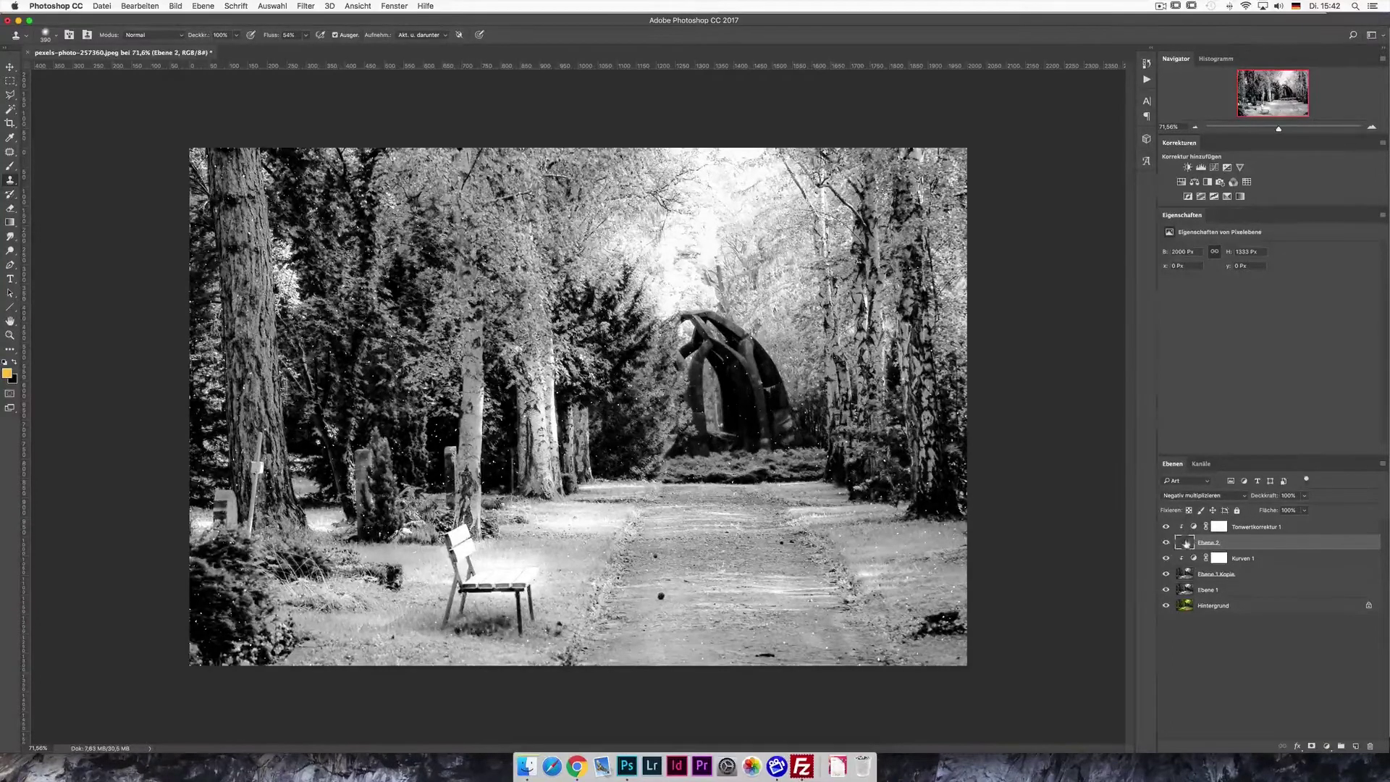
{"action": "left_click", "coordinate": [1171, 497]}
{"action": "left_click", "coordinate": [1176, 413]}
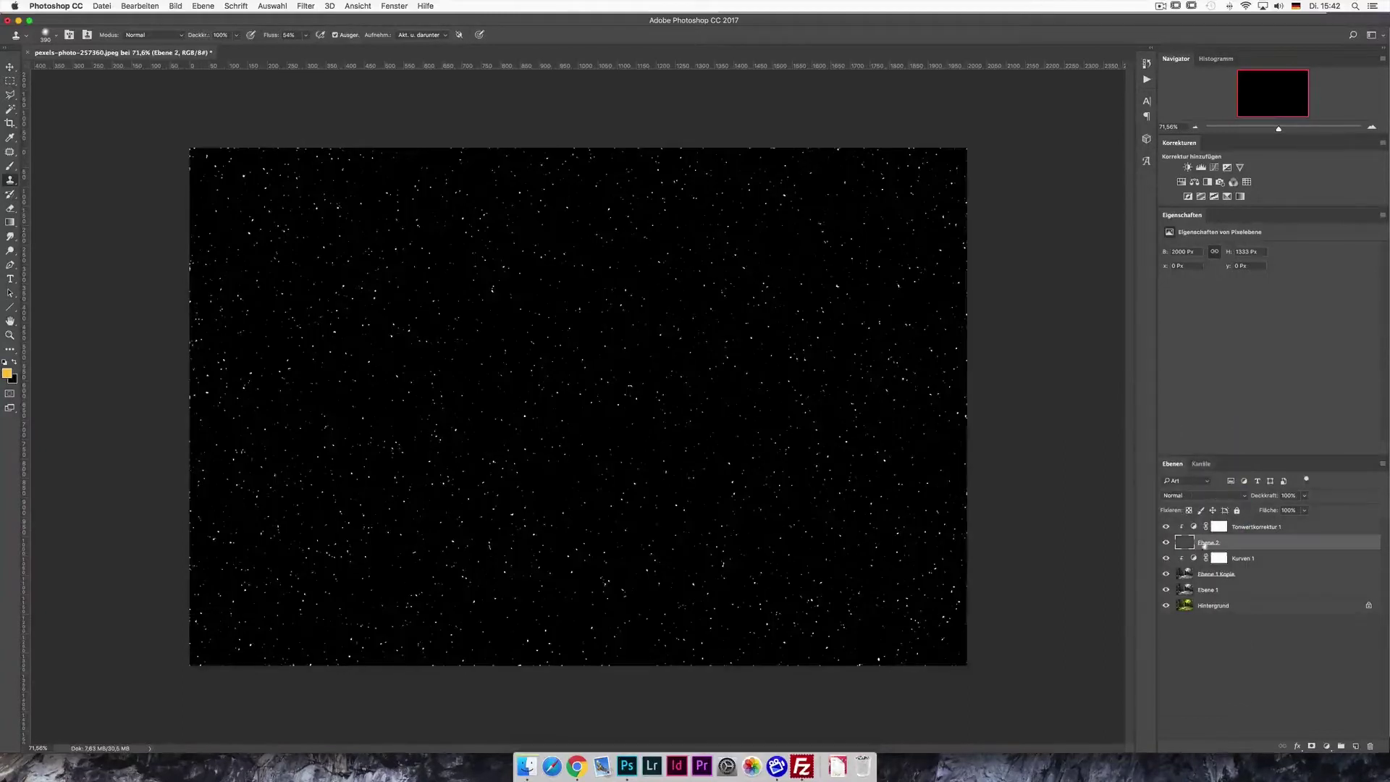
{"action": "left_click", "coordinate": [1248, 528]}
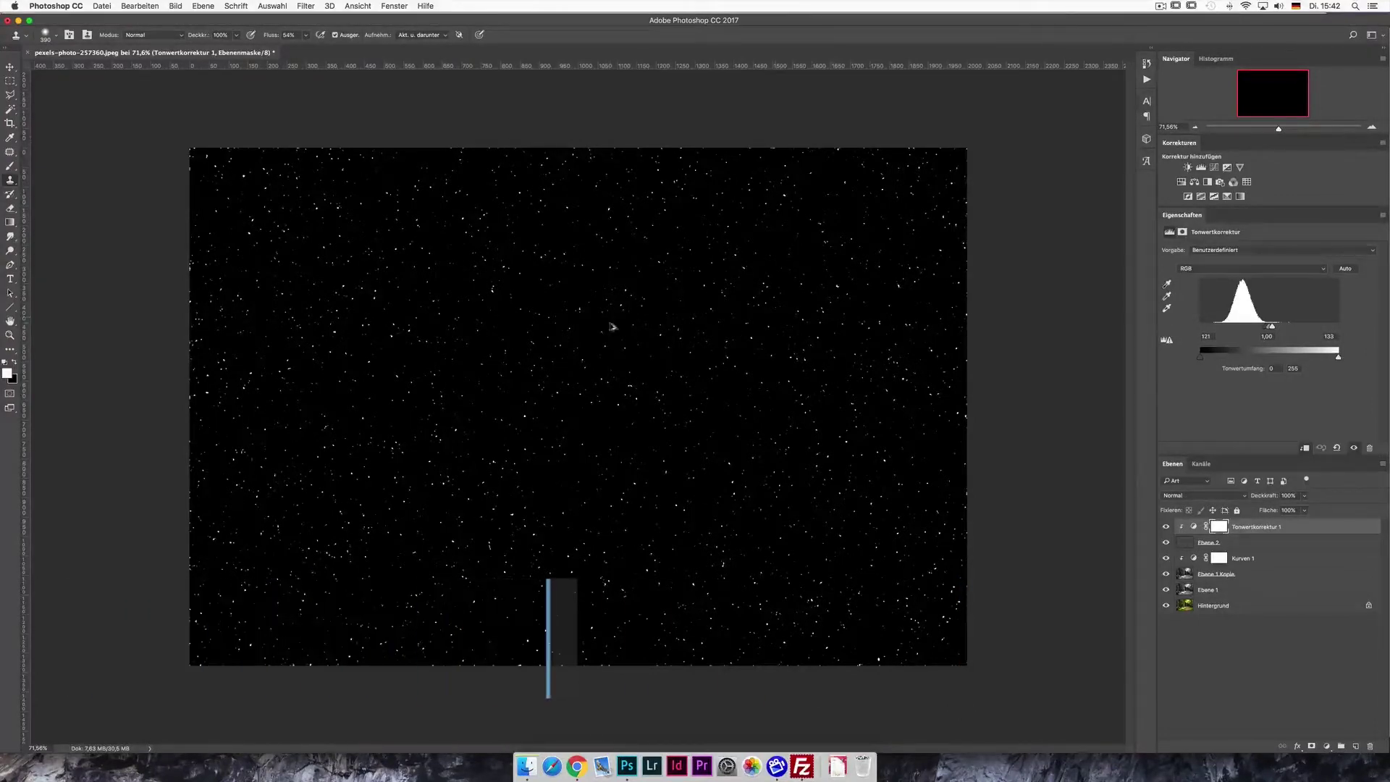
Stamp the visible snow specks into Ebene 3 and group Tonwertkorrektur 1 and Ebene 2 as Gruppe 1.
{"action": "key", "text": "super+shift+alt+e"}
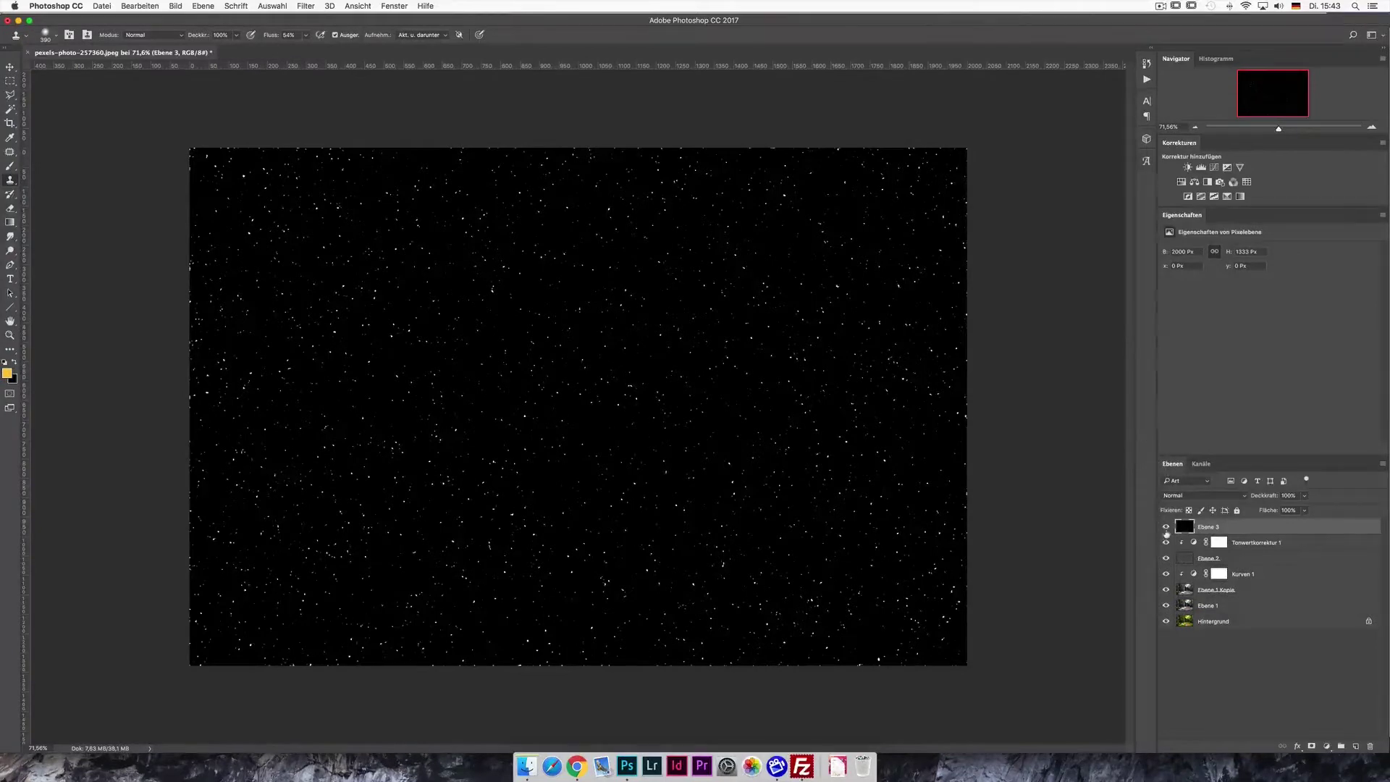
{"action": "left_click", "coordinate": [1257, 544]}
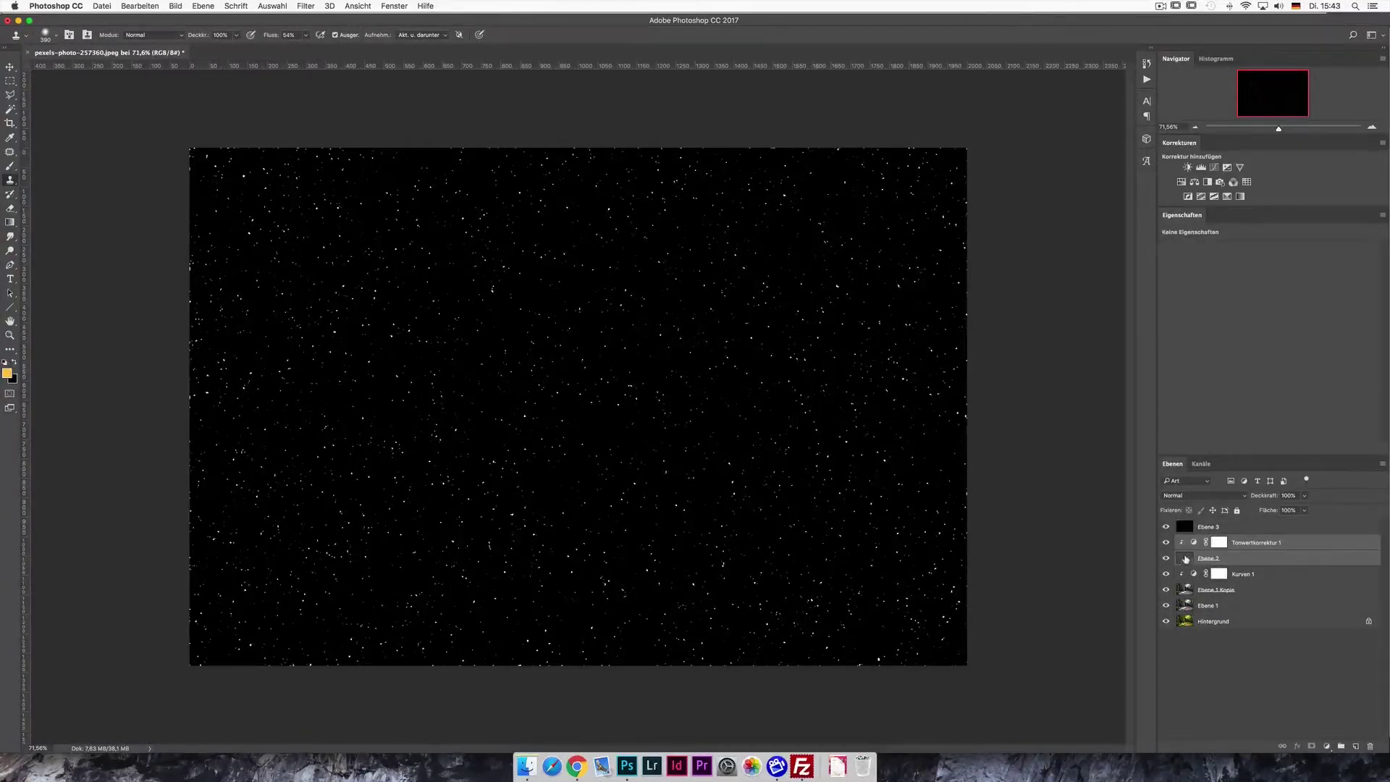
{"action": "left_click", "coordinate": [1165, 558], "text": "alt"}
{"action": "key", "text": "super+g"}
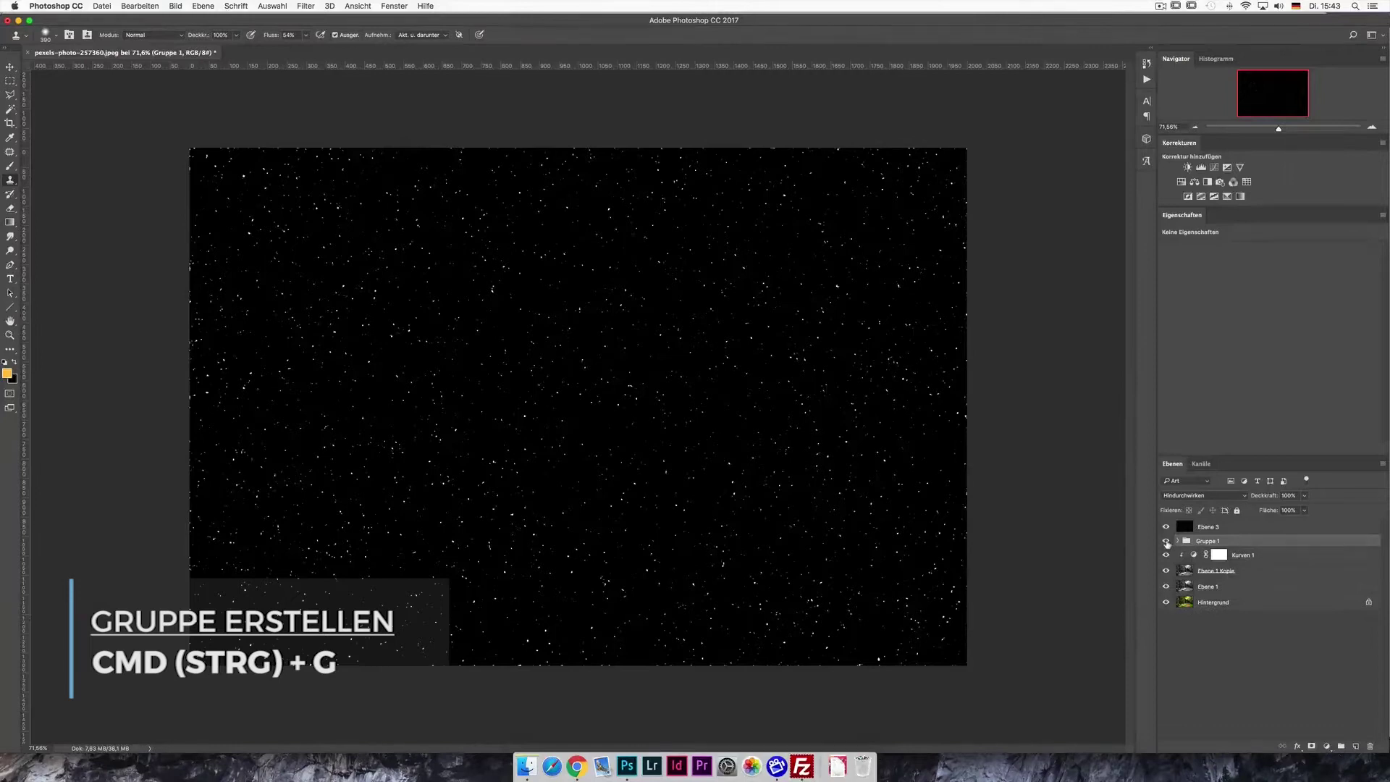
Toggle the snow layer's visibility to check the photo and begin renaming it 'Schnee'.
{"action": "left_click", "coordinate": [1166, 542], "text": "alt"}
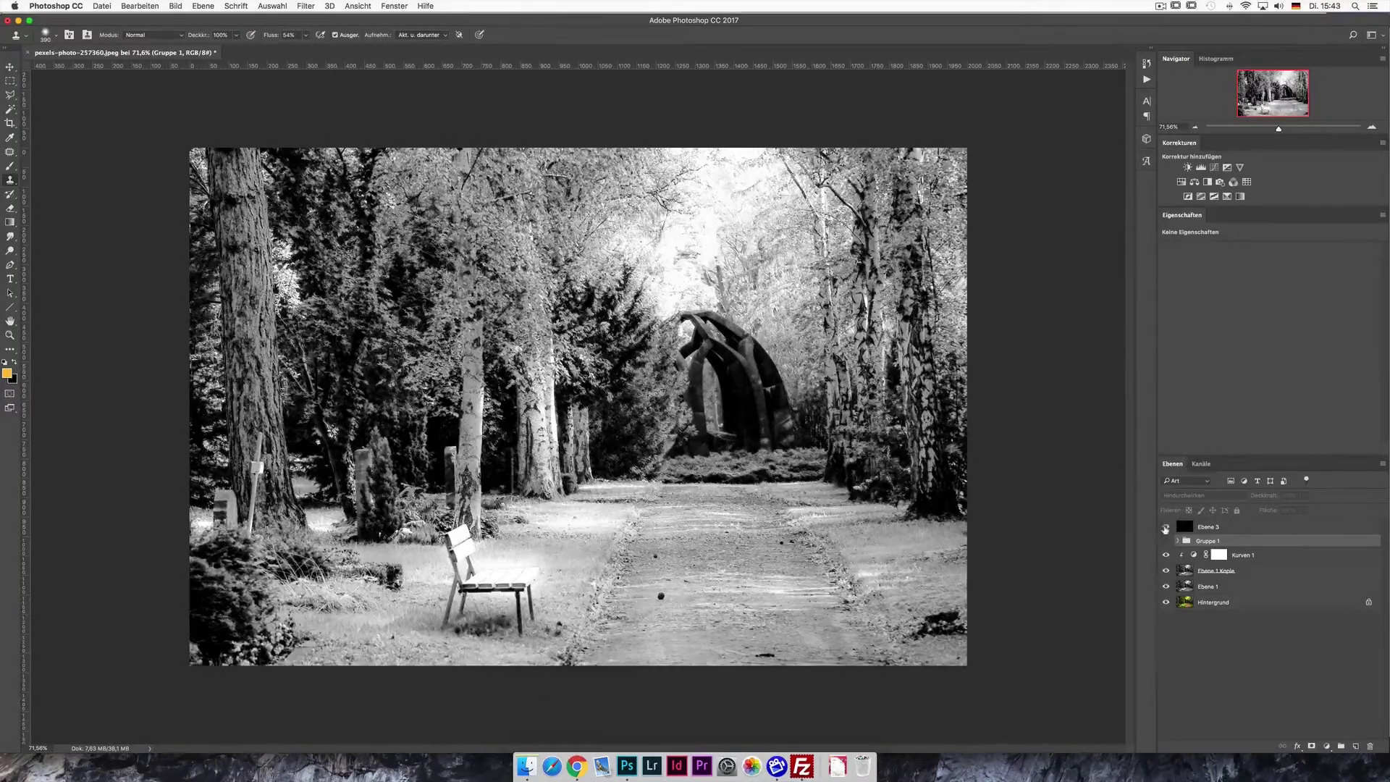
{"action": "left_click", "coordinate": [1166, 527]}
{"action": "double_click", "coordinate": [1205, 527]}
{"action": "type", "text": "Schnee"}
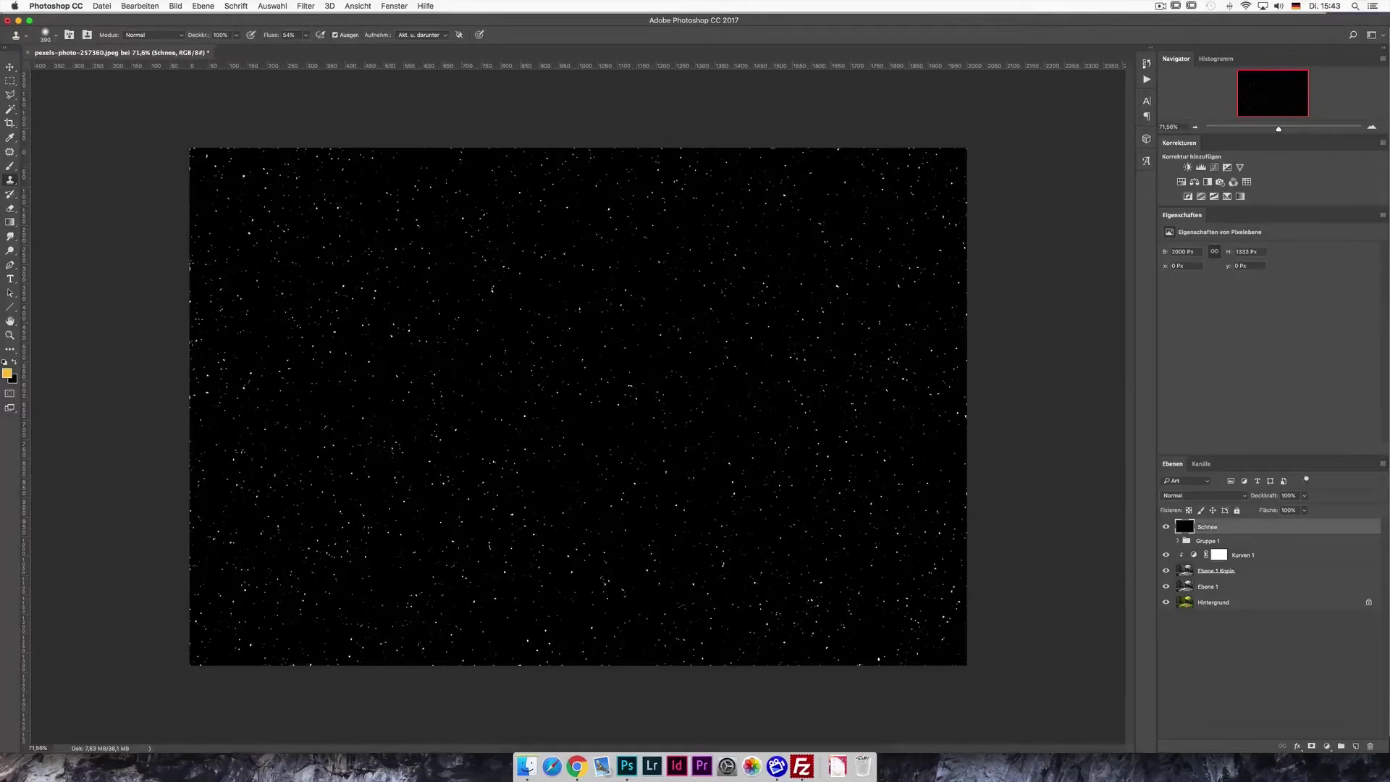
Set the Schnee layer to Negativ multiplizieren blending and duplicate it as Schnee Kopie.
{"action": "left_click", "coordinate": [1187, 495]}
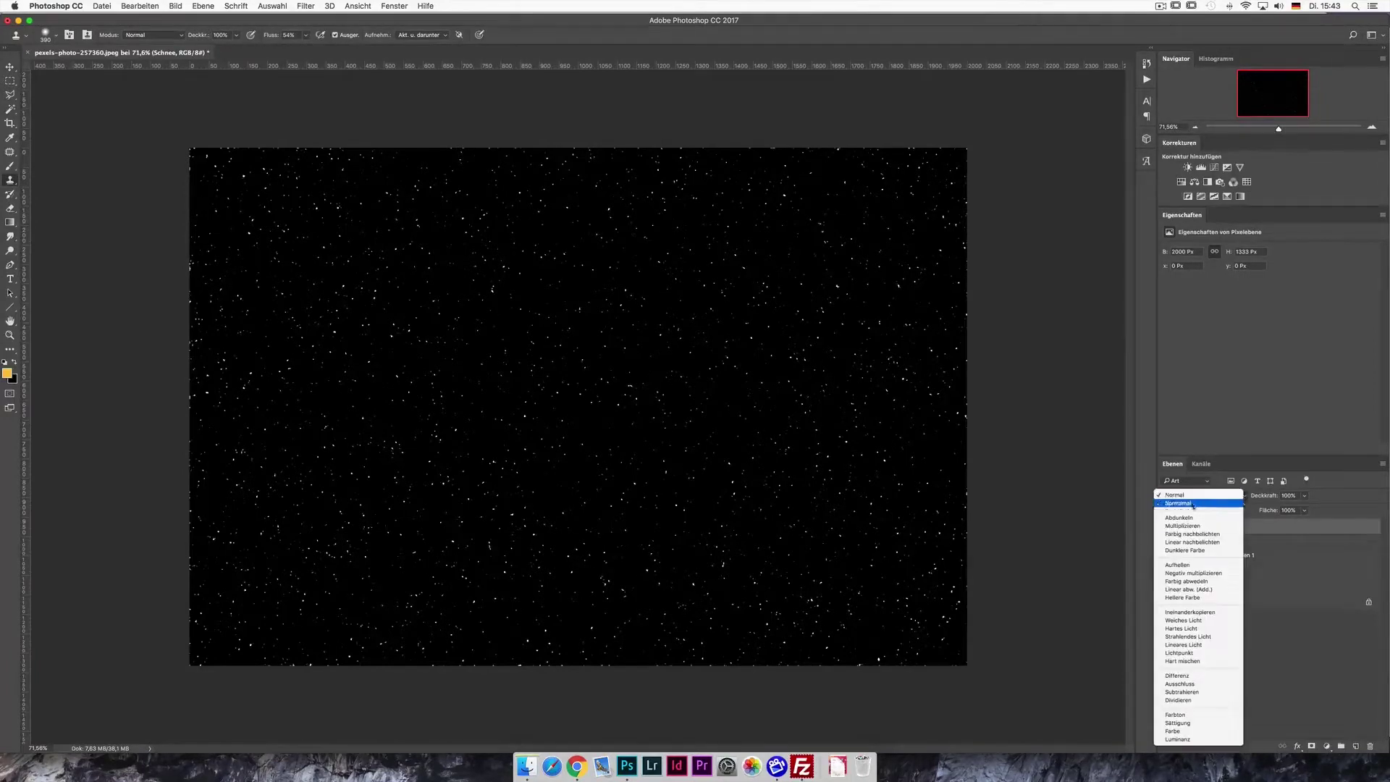
{"action": "left_click", "coordinate": [1192, 573]}
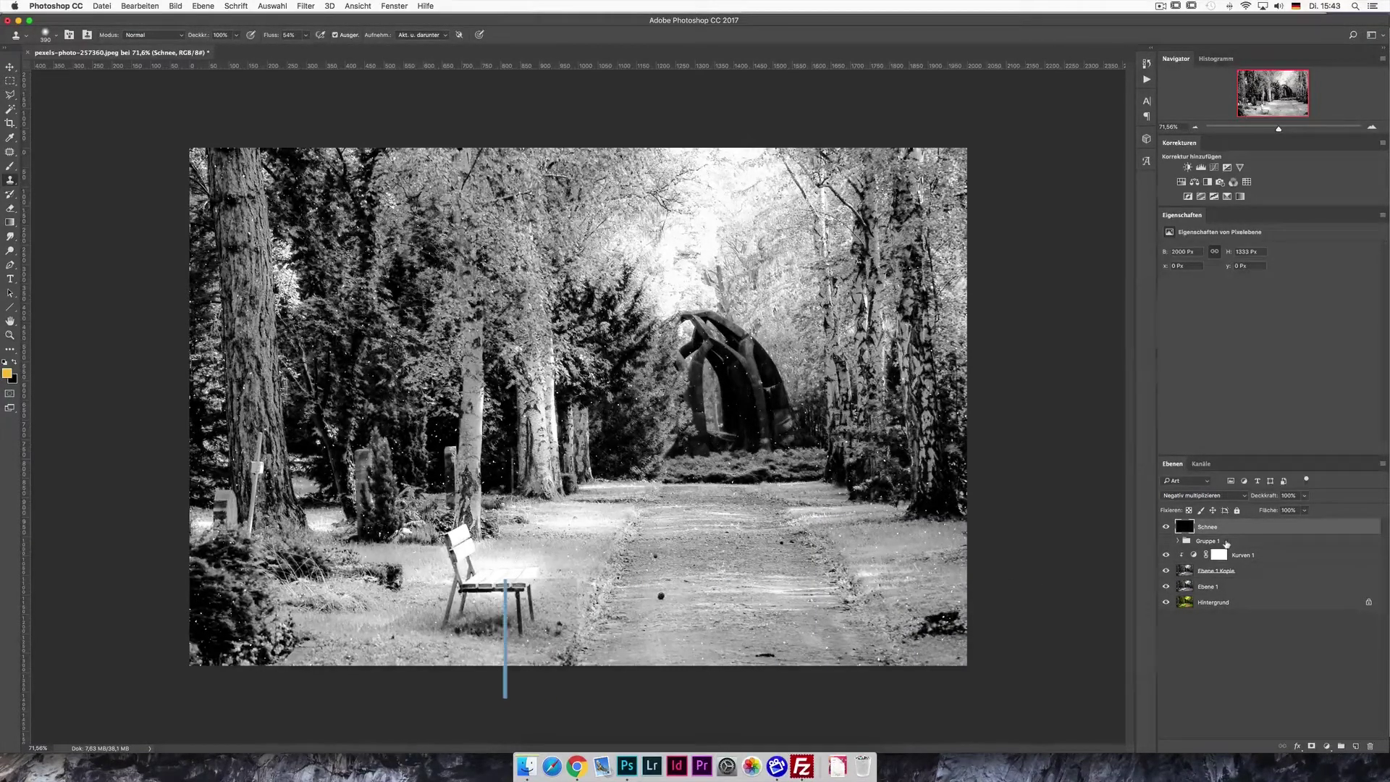
{"action": "left_click_drag", "start_coordinate": [1222, 528], "coordinate": [1358, 744]}
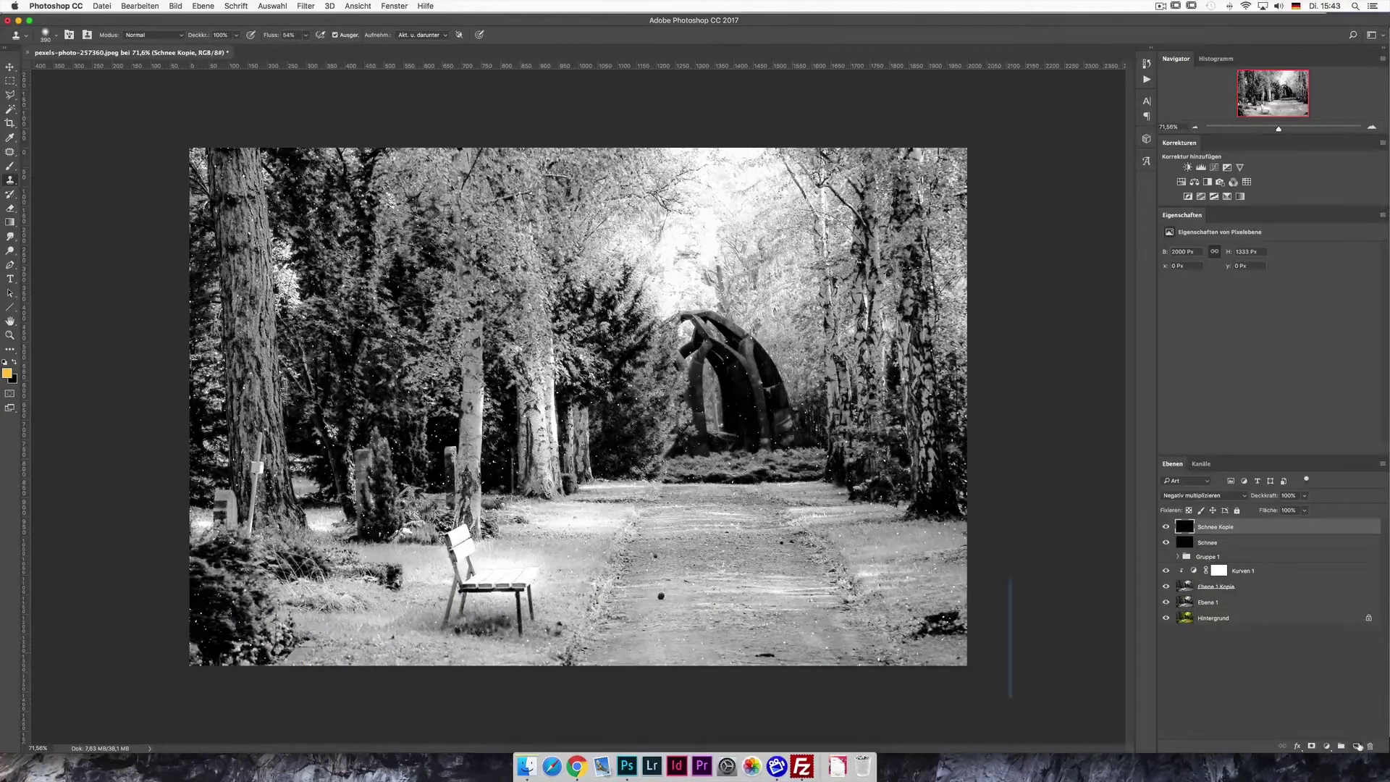
Free-transform Schnee Kopie, scaling it to about 205% and shifting it slightly, then apply.
{"action": "key", "text": "ctrl+t"}
{"action": "left_click_drag", "start_coordinate": [734, 458], "coordinate": [778, 471]}
{"action": "left_click_drag", "start_coordinate": [662, 462], "coordinate": [901, 565]}
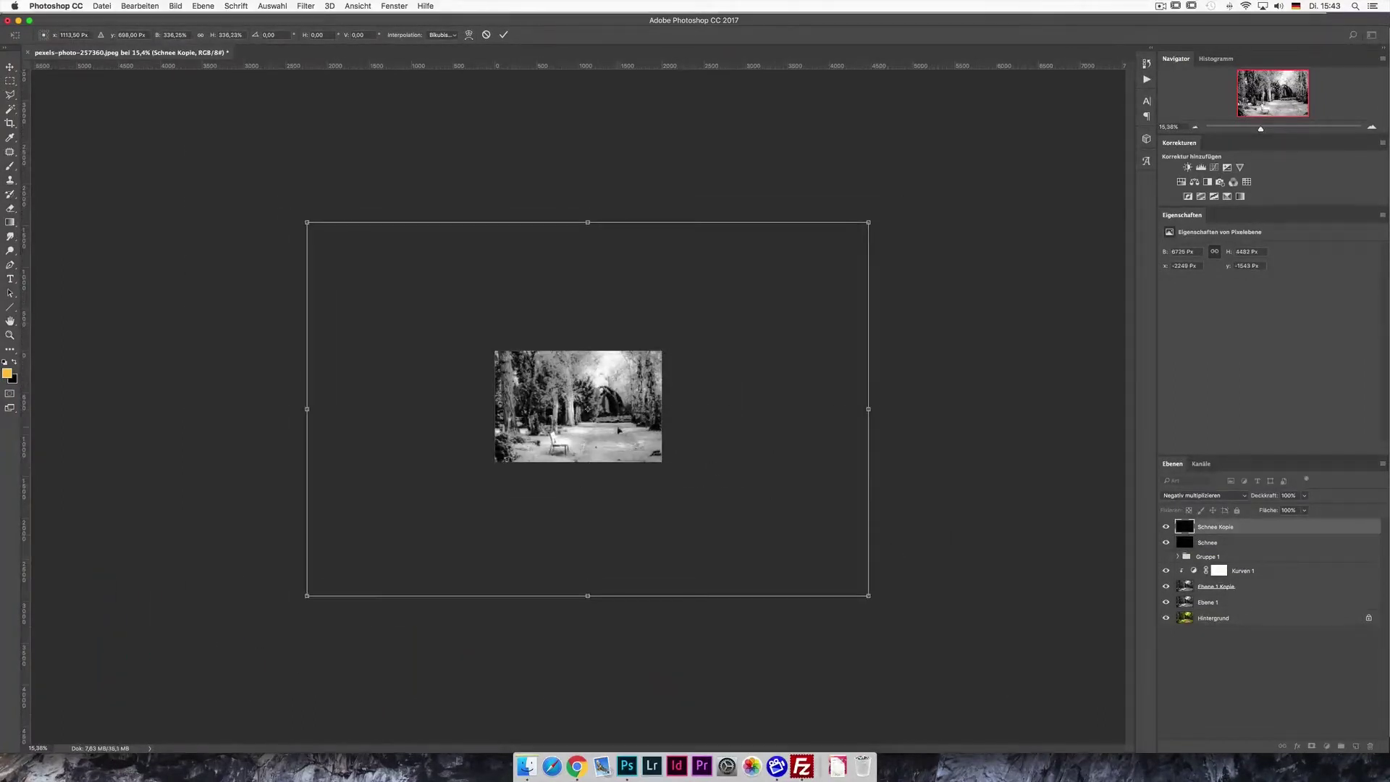
{"action": "key", "text": "super+plus"}
{"action": "key", "text": "super+plus"}
{"action": "left_click_drag", "start_coordinate": [682, 405], "coordinate": [686, 425]}
{"action": "scroll", "coordinate": [727, 437], "scroll_direction": "down", "scroll_amount": 3}
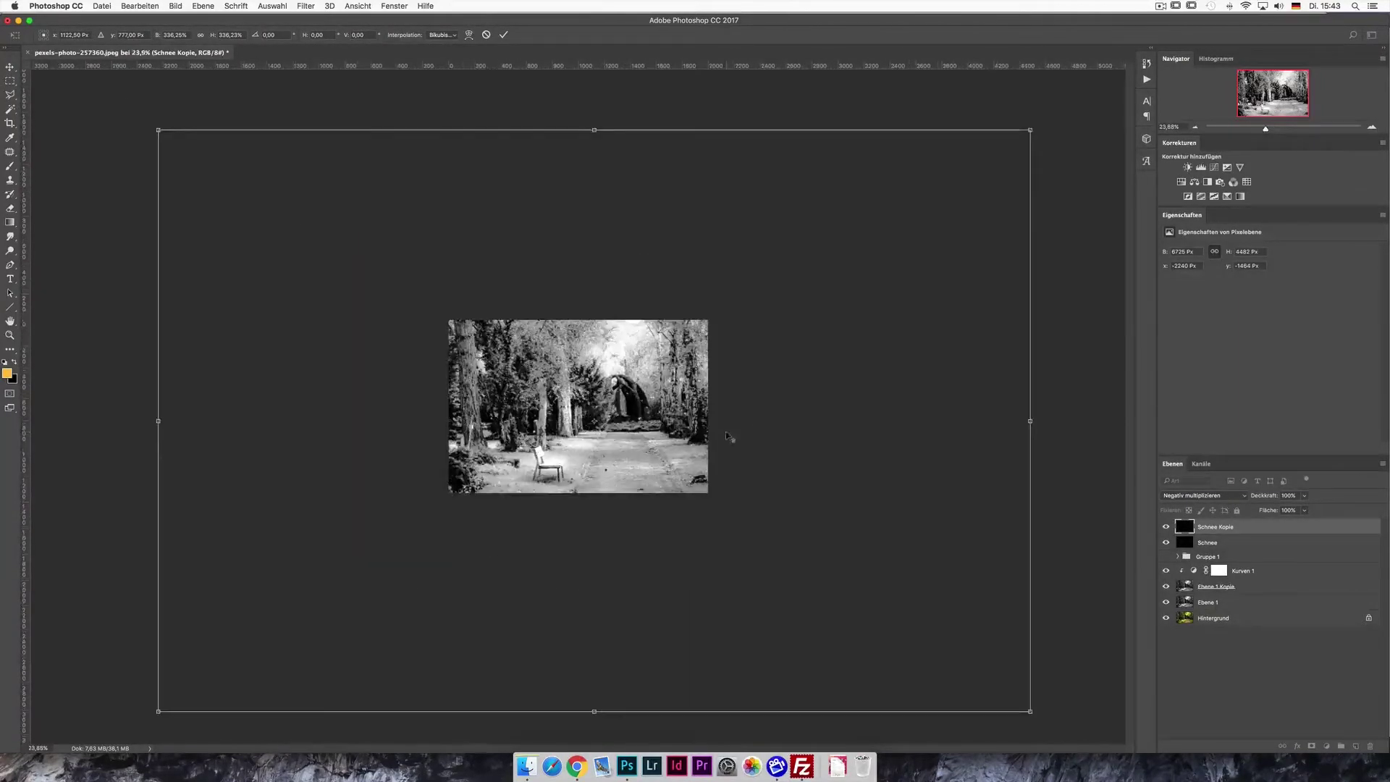
{"action": "left_click_drag", "start_coordinate": [1028, 131], "coordinate": [838, 212]}
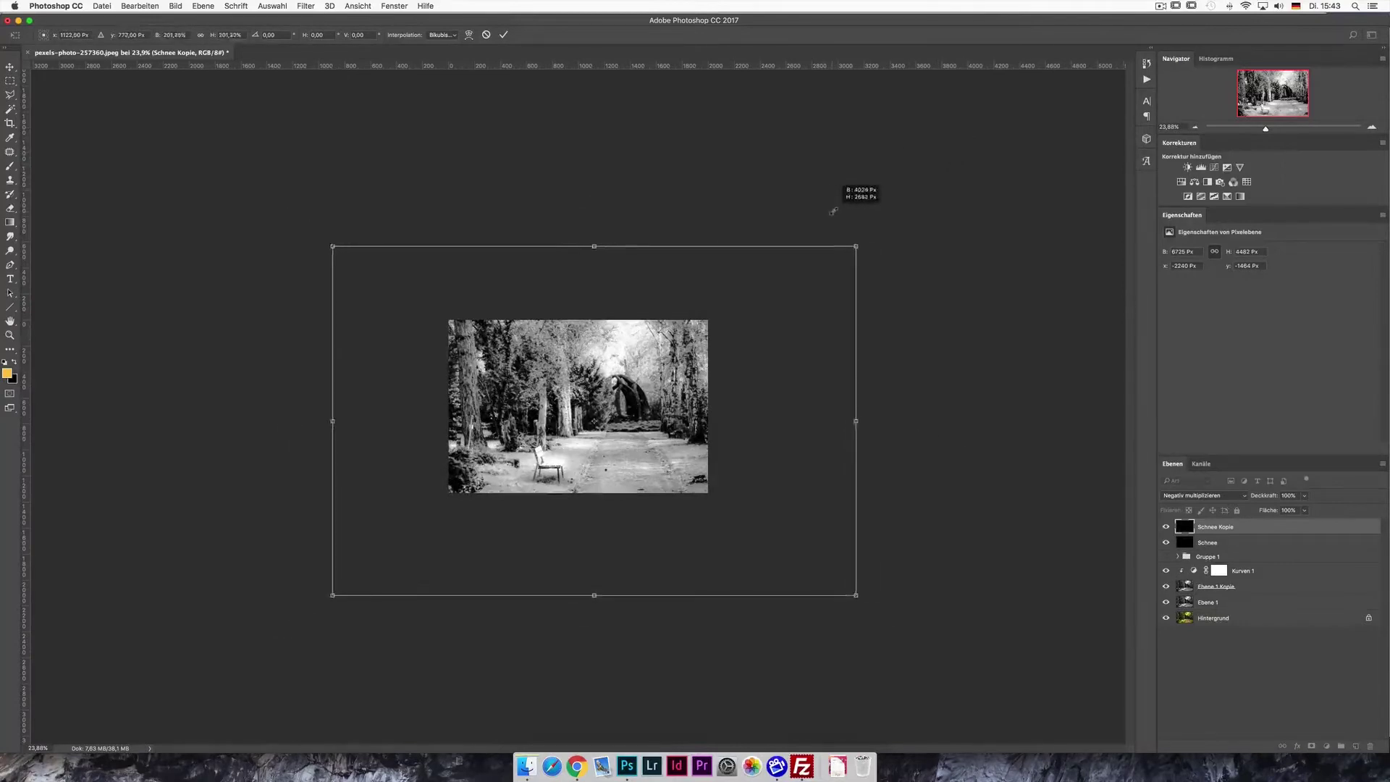
{"action": "key", "text": "Return"}
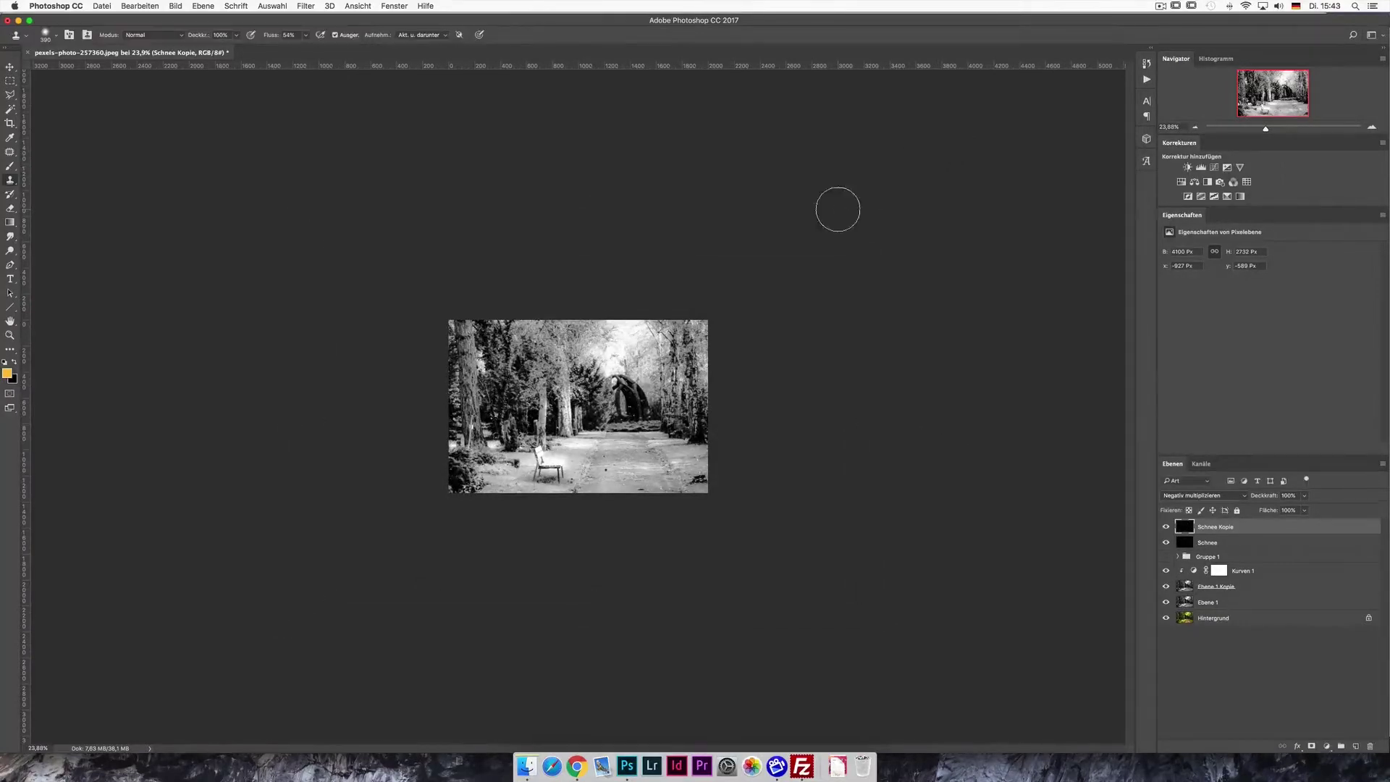
{"action": "scroll", "coordinate": [612, 365], "scroll_direction": "up", "scroll_amount": 2}
{"action": "scroll", "coordinate": [577, 408], "scroll_direction": "up", "scroll_amount": 2}
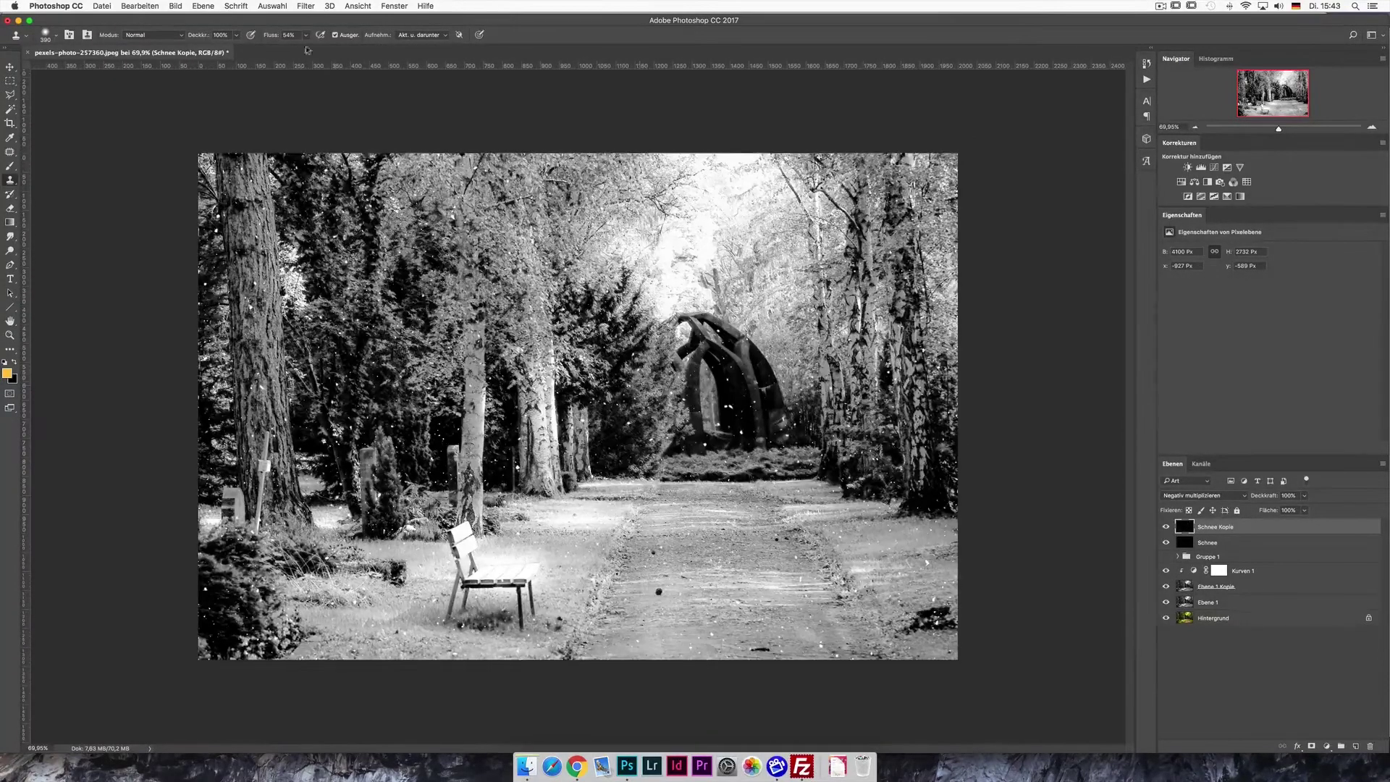
Apply a Gaußscher Weichzeichner blur with a 1.5-pixel radius to Schnee Kopie.
{"action": "left_click", "coordinate": [299, 6]}
{"action": "mouse_move", "coordinate": [345, 218]}
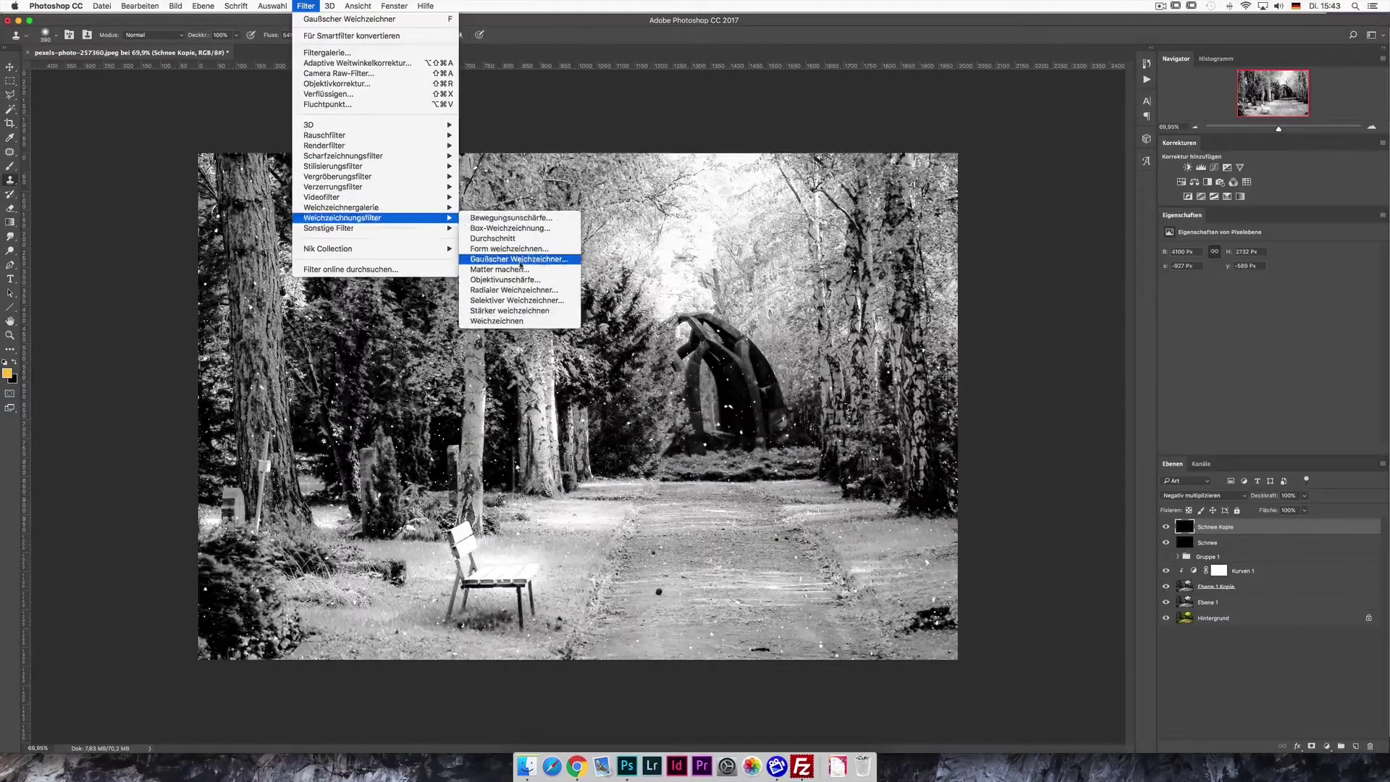
{"action": "left_click", "coordinate": [521, 261]}
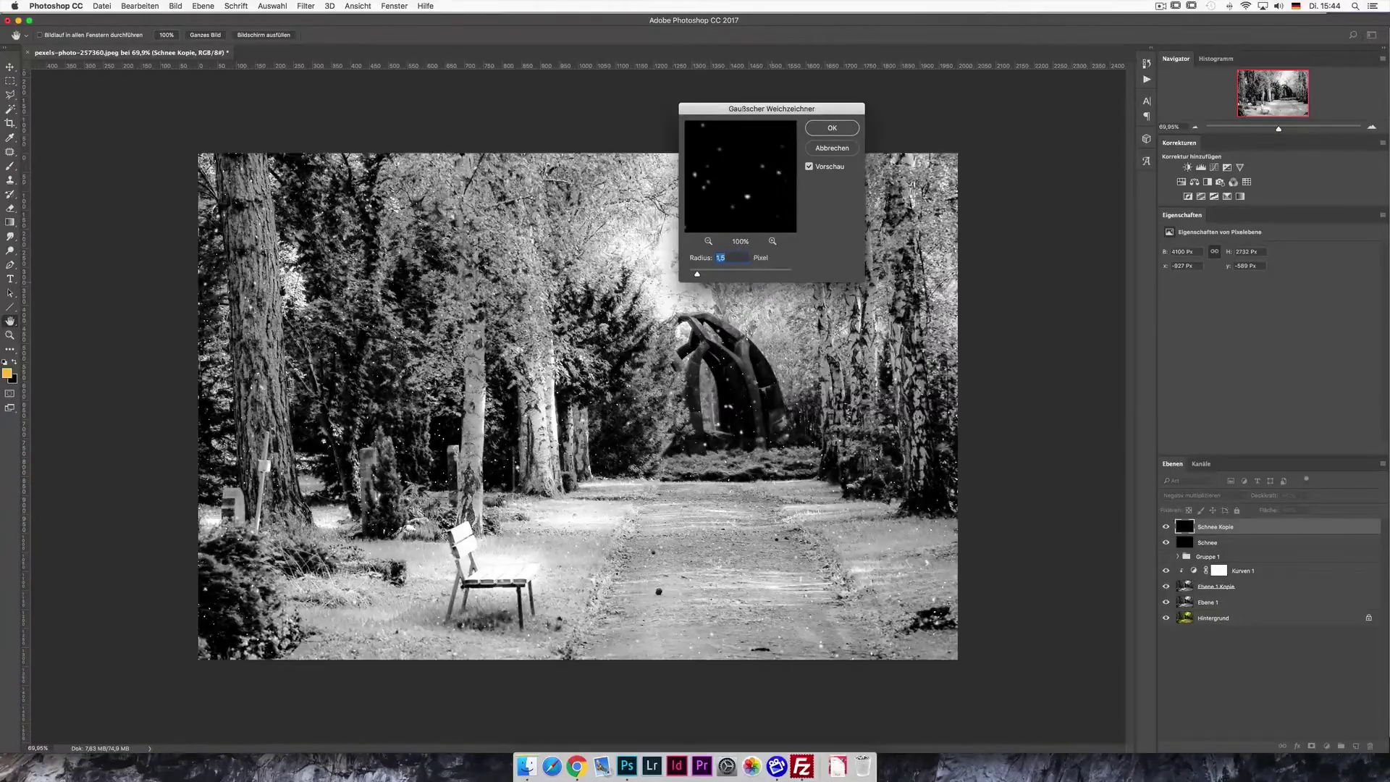
{"action": "left_click", "coordinate": [836, 130]}
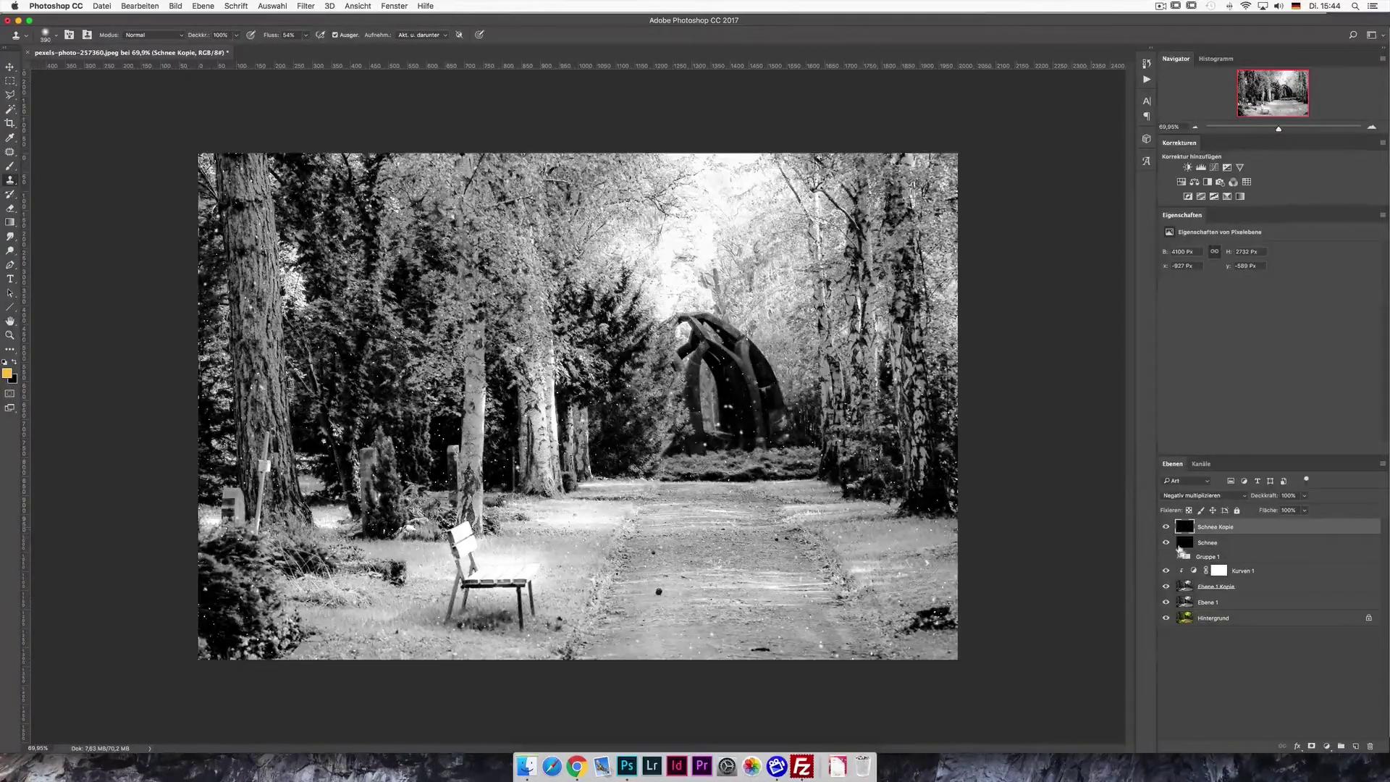
Duplicate the snow layer as Schnee Kopie 2 and scale it up to about 272%.
{"action": "key", "text": "super+j"}
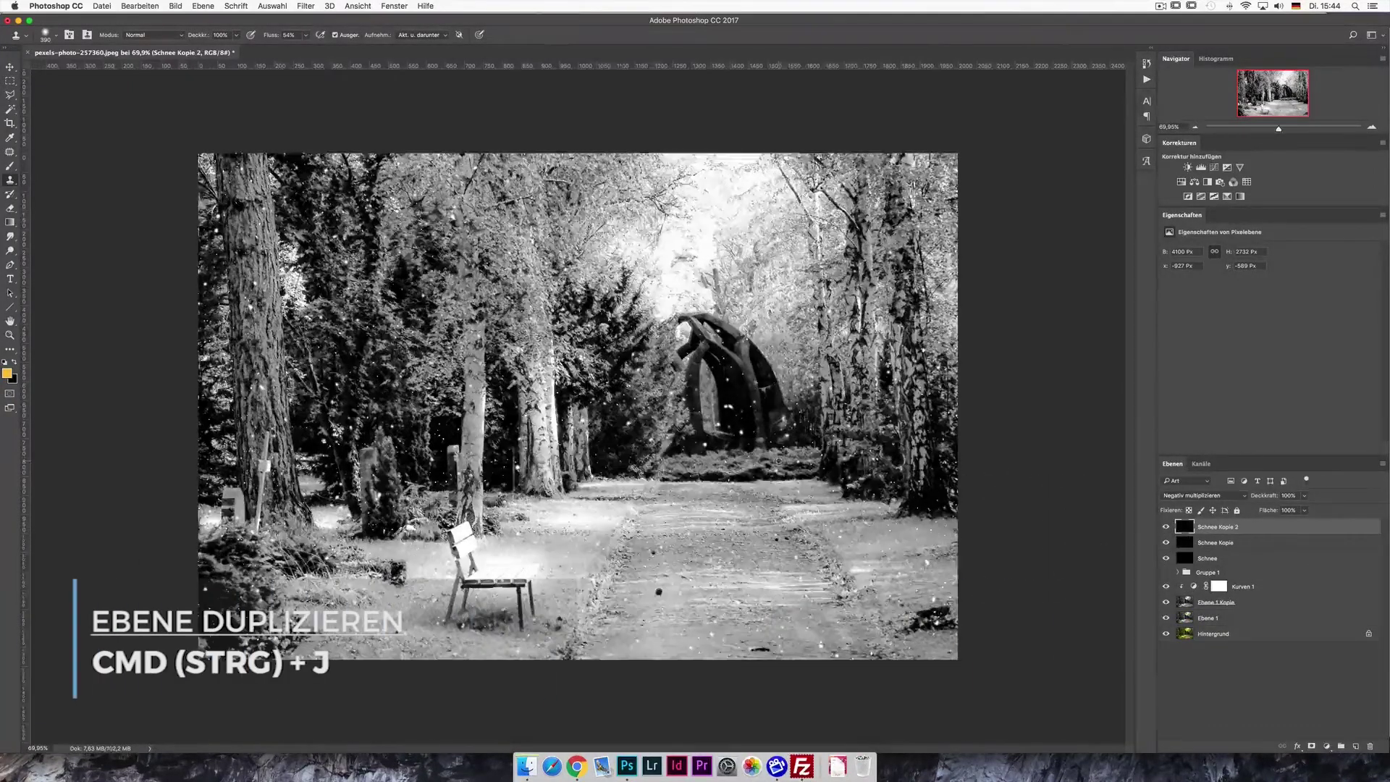
{"action": "scroll", "coordinate": [778, 460], "scroll_direction": "down", "scroll_amount": 10}
{"action": "key", "text": "super+t"}
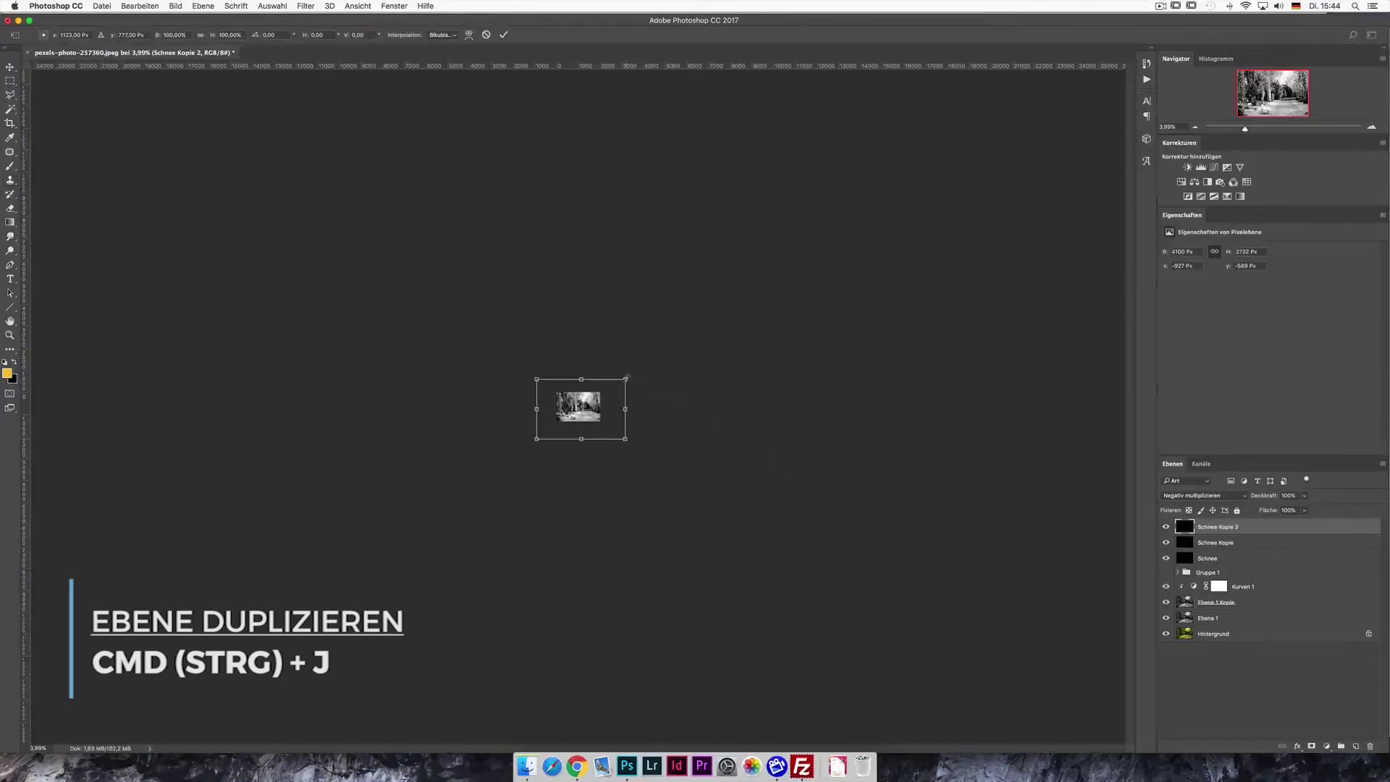
{"action": "left_click_drag", "start_coordinate": [627, 376], "coordinate": [721, 352]}
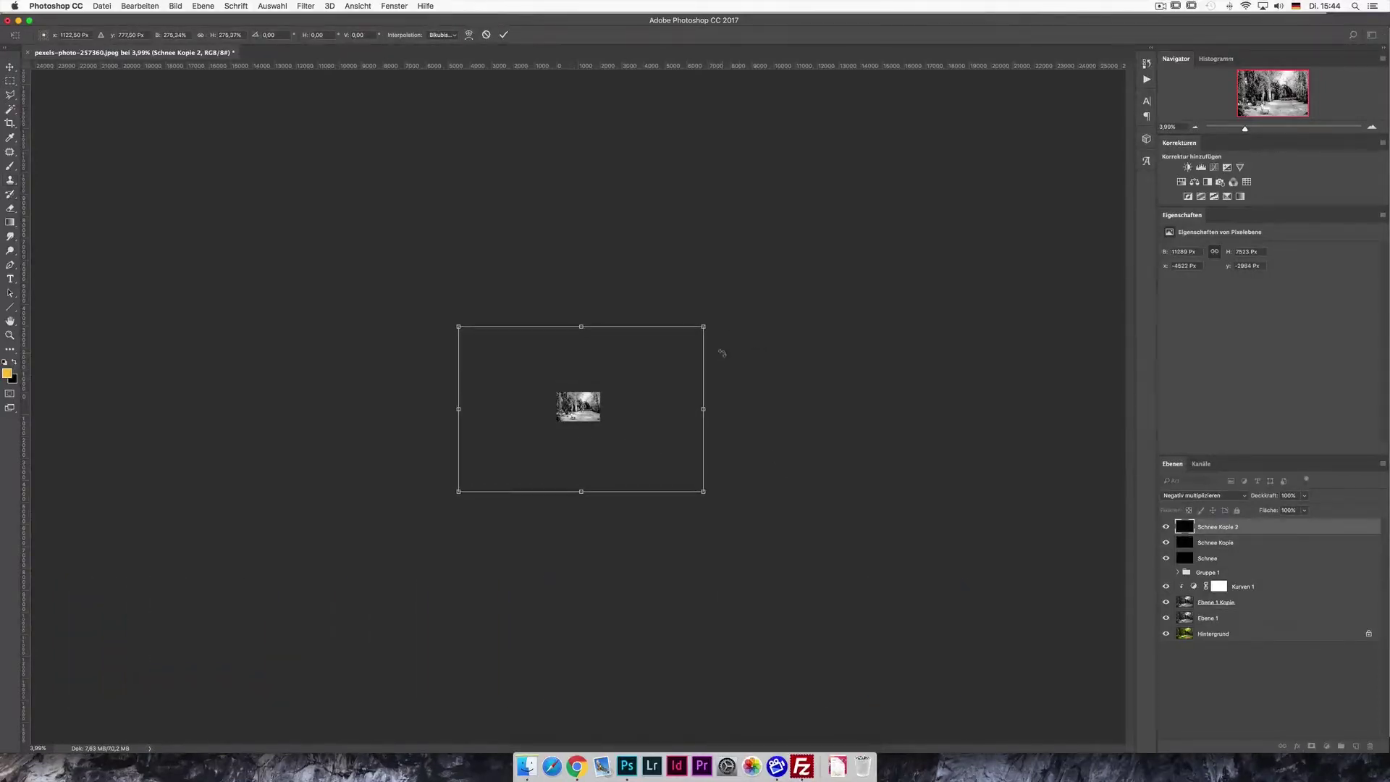
{"action": "key", "text": "Return"}
{"action": "key", "text": "super+0"}
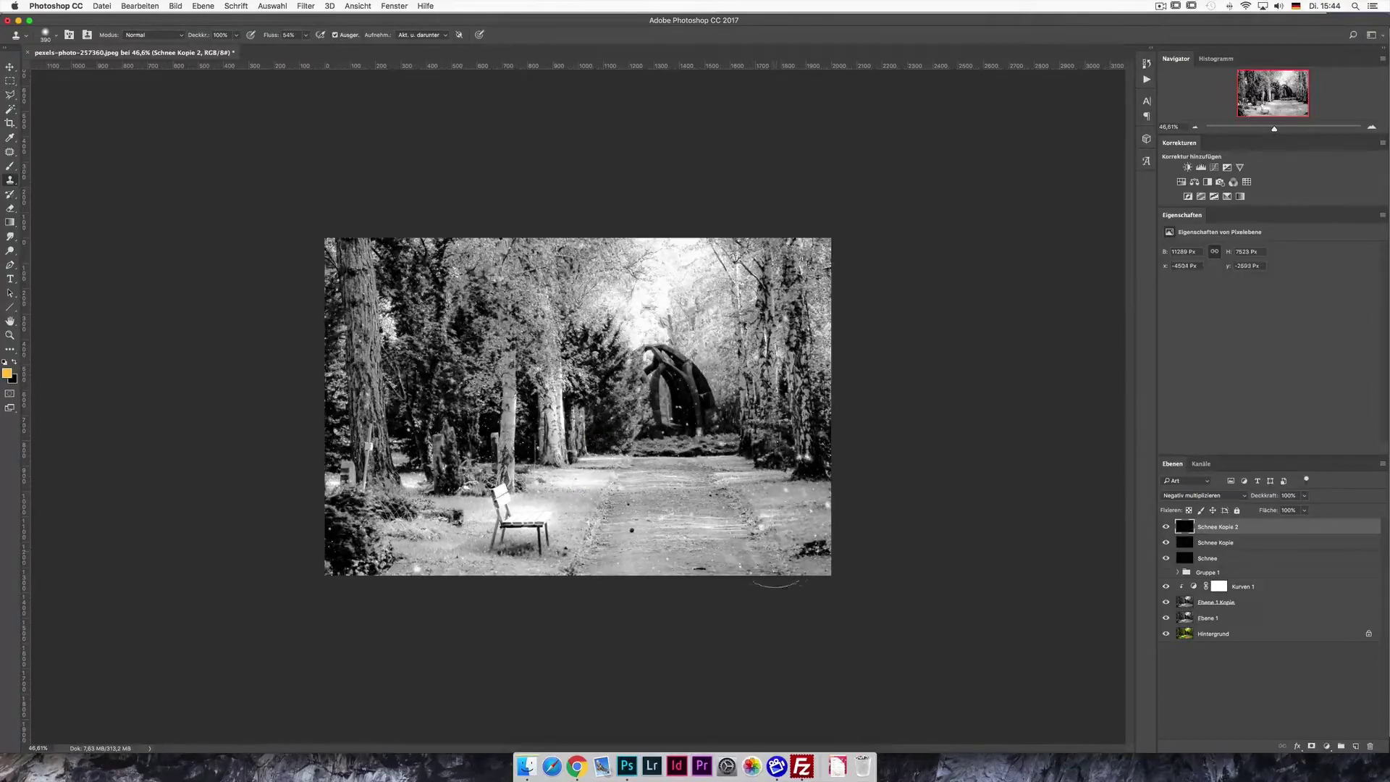
{"action": "key", "text": "super+minus"}
Enlarge Schnee Kopie 2 a little further and apply the transform.
{"action": "key", "text": "super+t"}
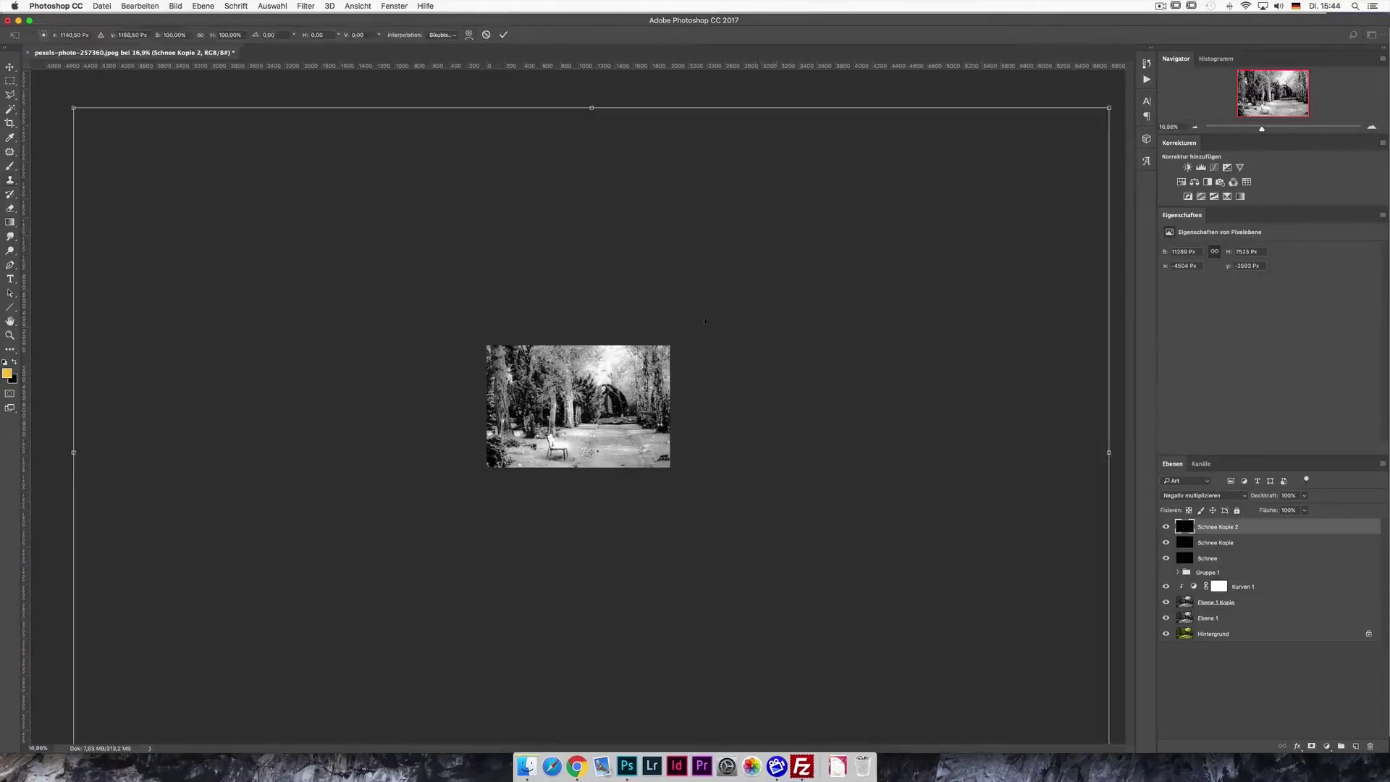
{"action": "left_click_drag", "start_coordinate": [1095, 121], "coordinate": [1149, 83]}
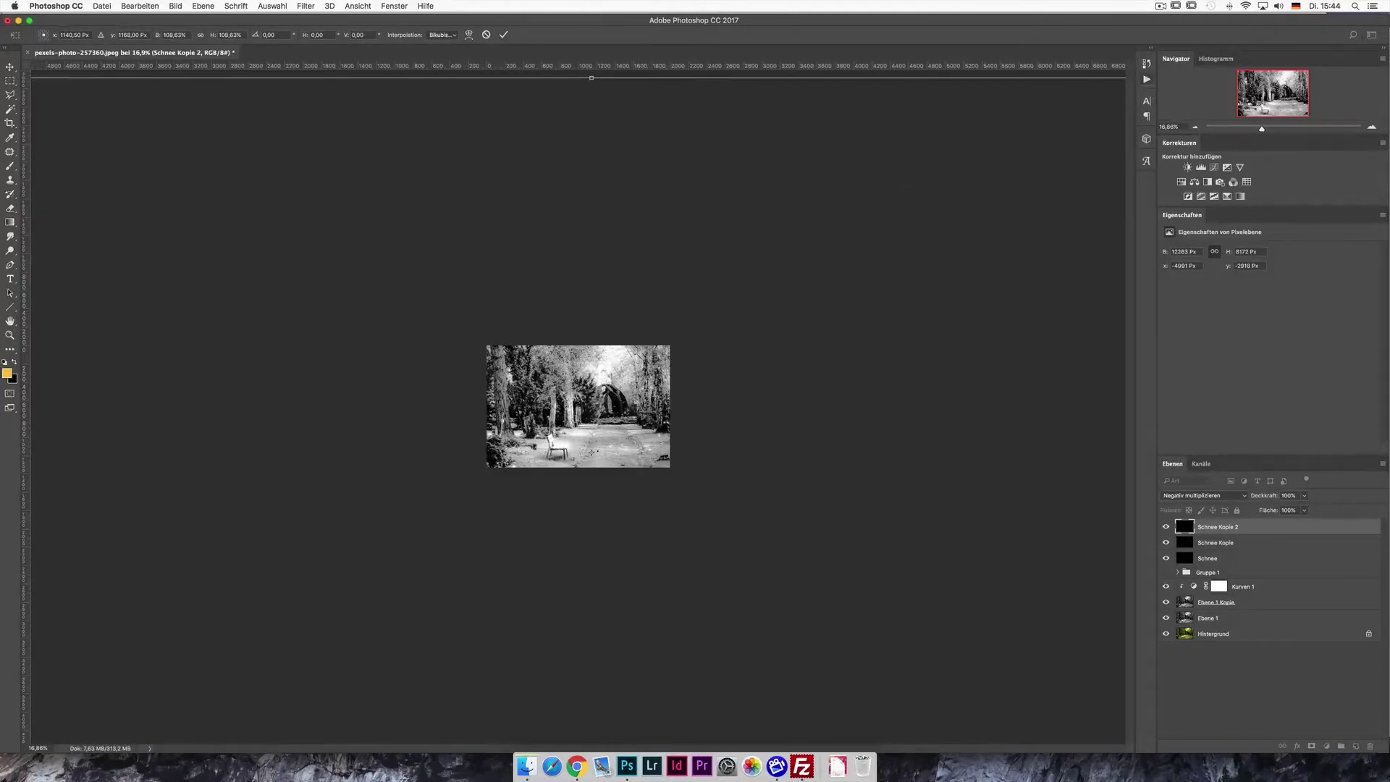
{"action": "key", "text": "Return"}
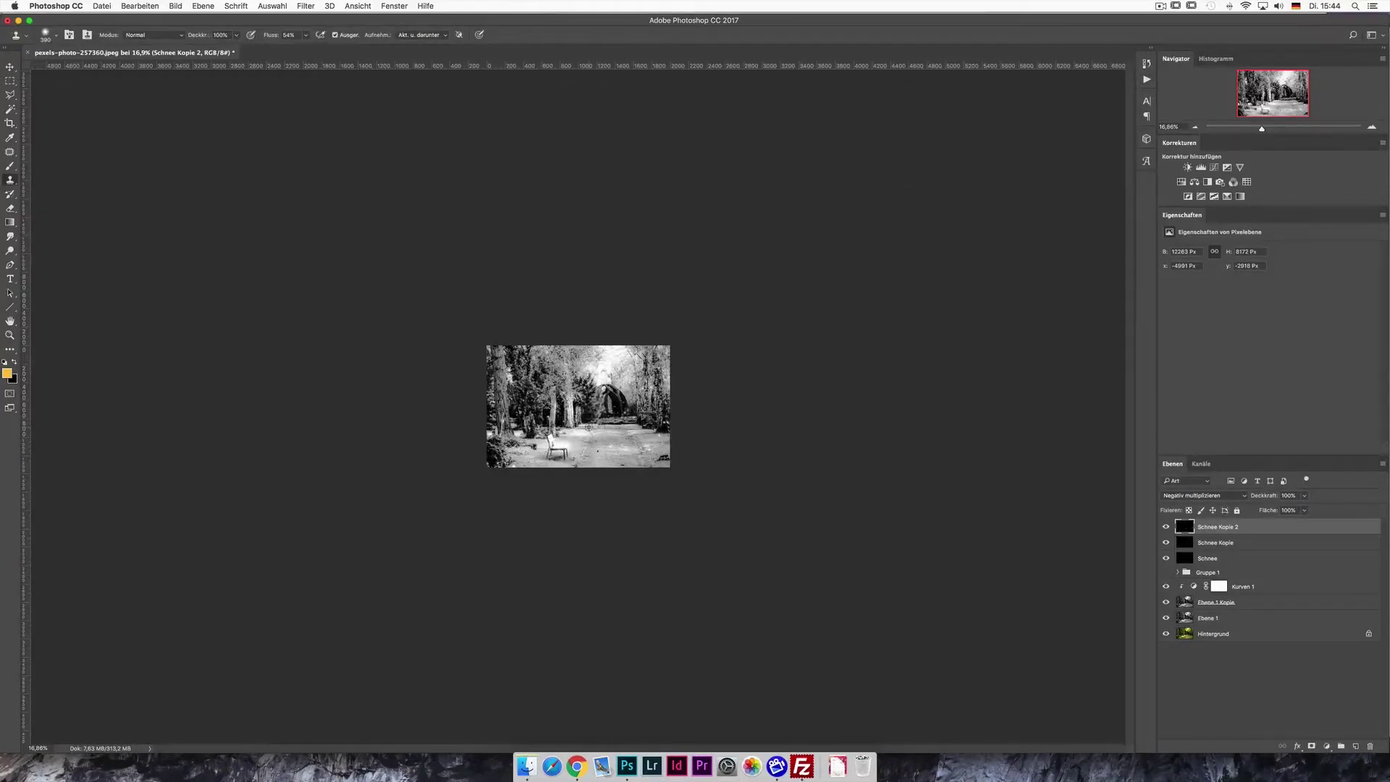
{"action": "key", "text": "super+plus"}
{"action": "key", "text": "super+plus"}
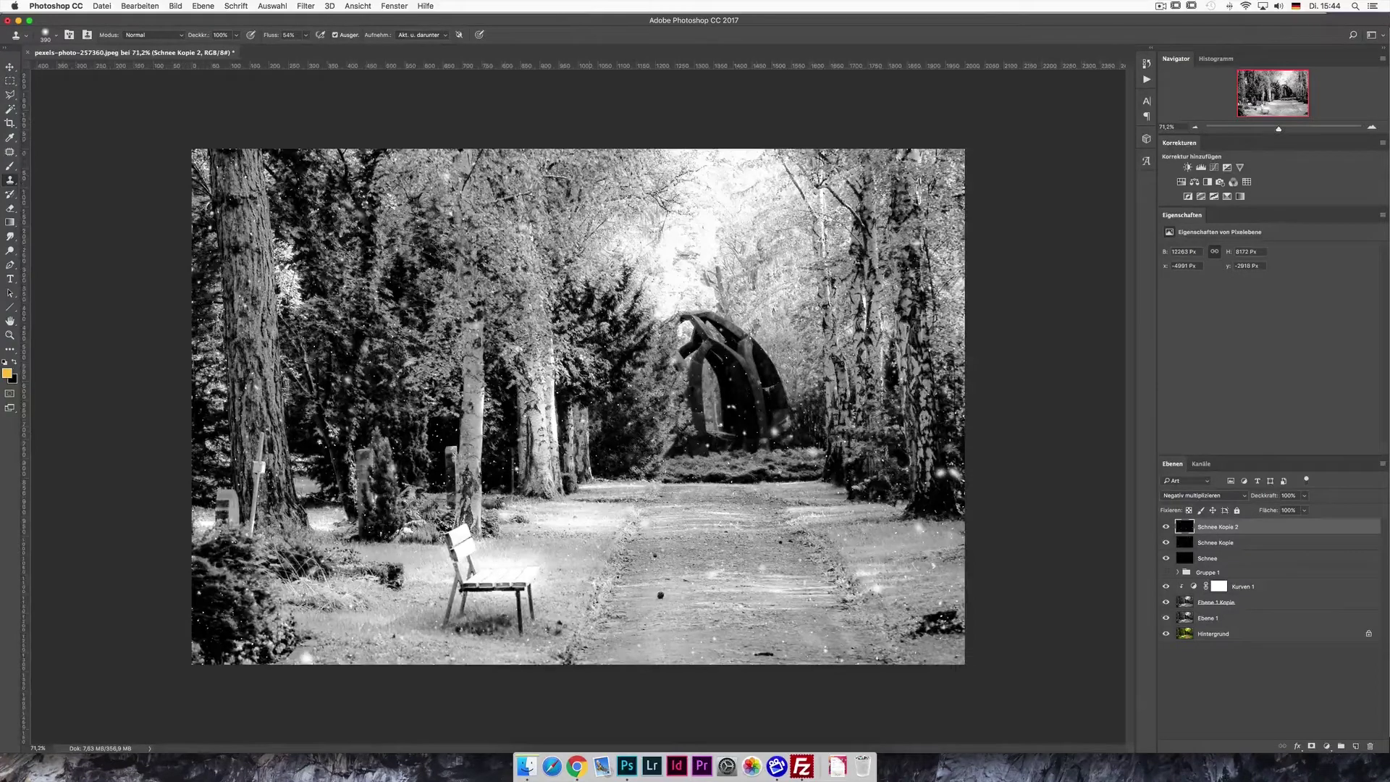
{"action": "left_click", "coordinate": [305, 6]}
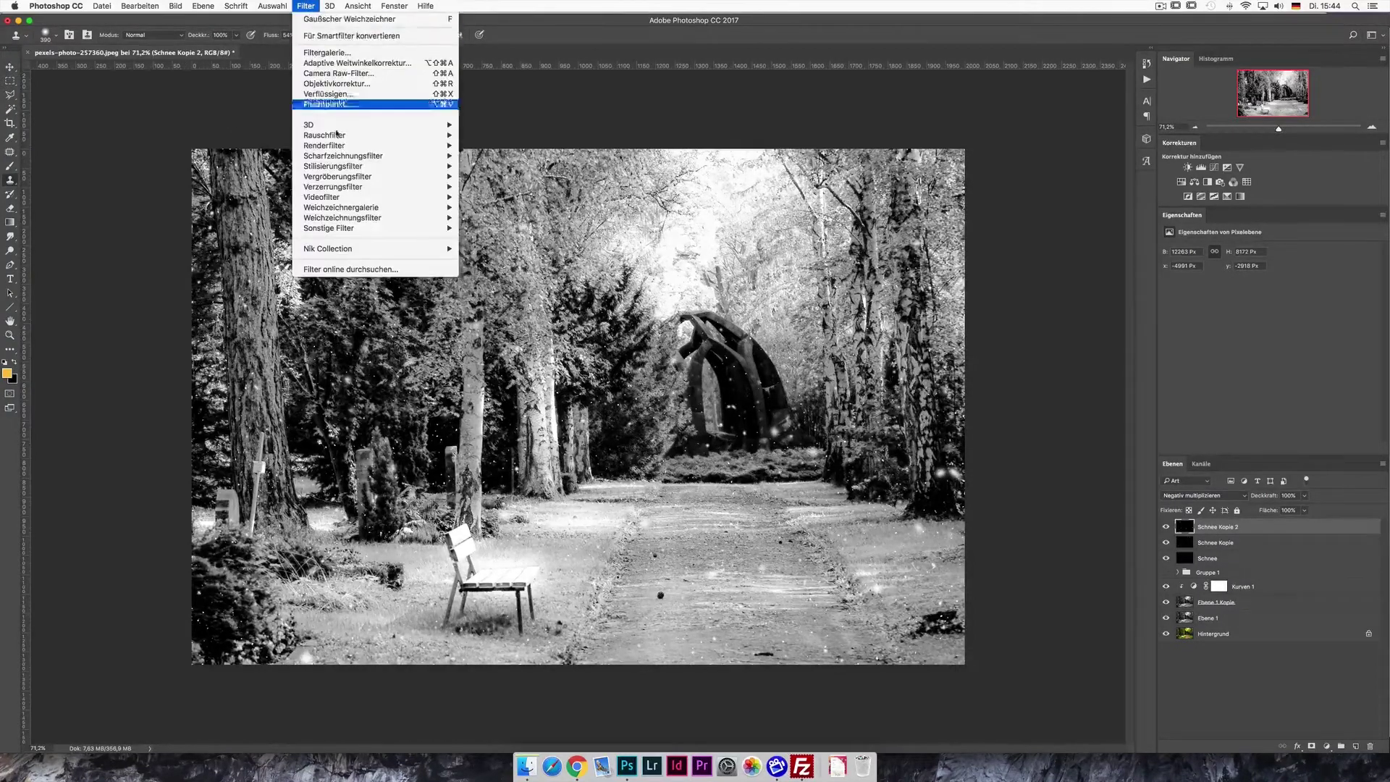
{"action": "mouse_move", "coordinate": [342, 217]}
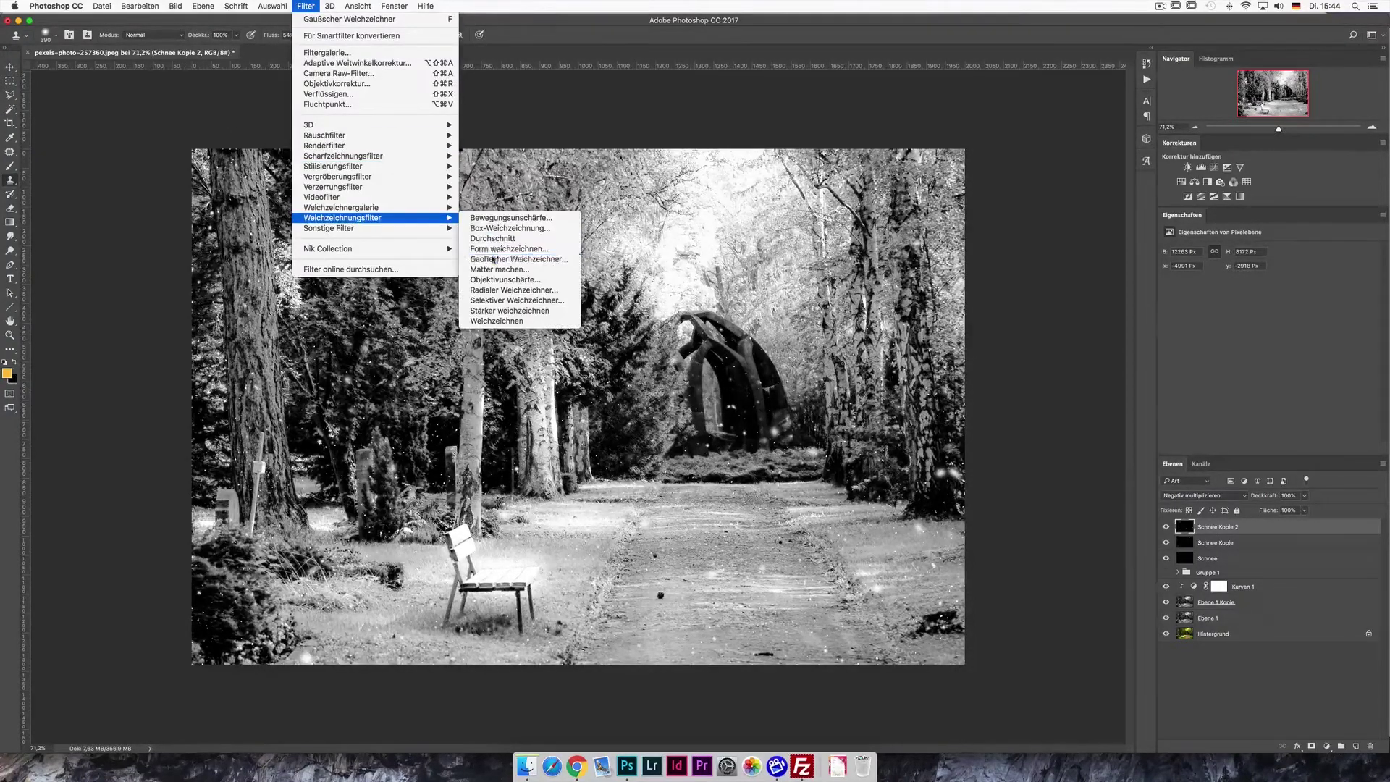
Blur Schnee Kopie 2 with a 1,5 px Gaussian blur and toggle it to compare.
{"action": "left_click", "coordinate": [492, 259]}
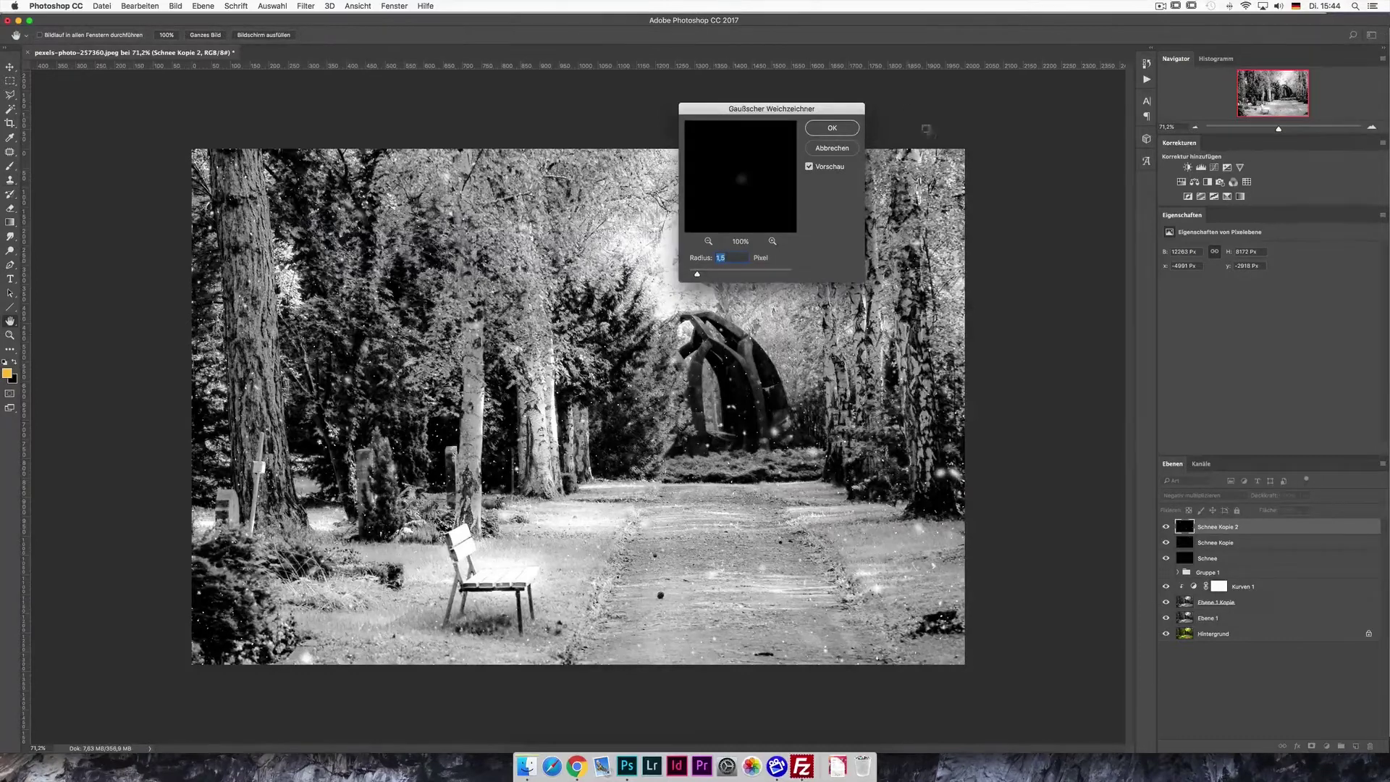
{"action": "key", "text": "Return"}
{"action": "left_click", "coordinate": [1166, 527]}
{"action": "left_click", "coordinate": [1166, 527]}
{"action": "left_click", "coordinate": [1166, 527]}
{"action": "left_click", "coordinate": [1166, 527]}
{"action": "left_click", "coordinate": [1166, 526]}
{"action": "left_click", "coordinate": [1165, 527]}
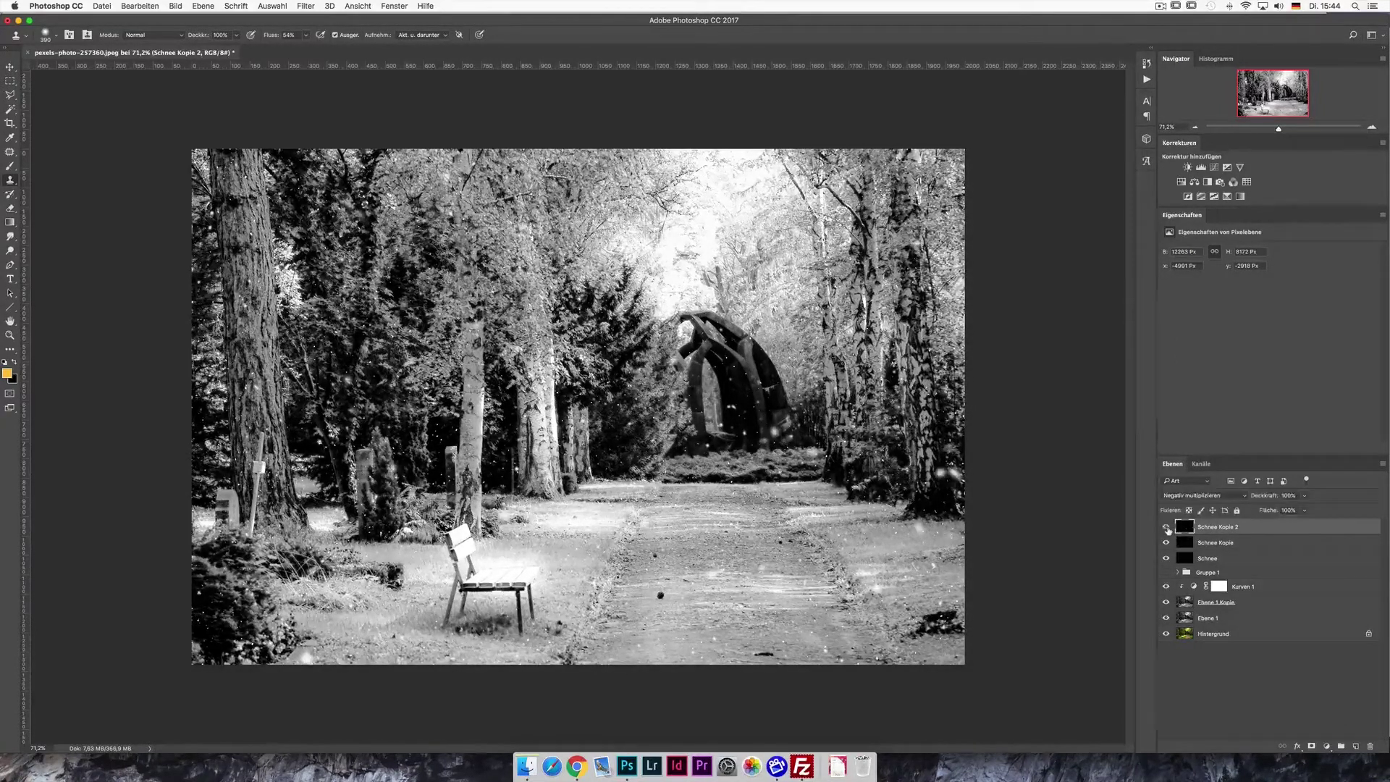
Show all snow layers, shift Schnee Kopie 2 about 194 px right, then select Schnee.
{"action": "left_click", "coordinate": [1165, 544]}
{"action": "left_click", "coordinate": [1165, 558]}
{"action": "left_click", "coordinate": [1199, 558]}
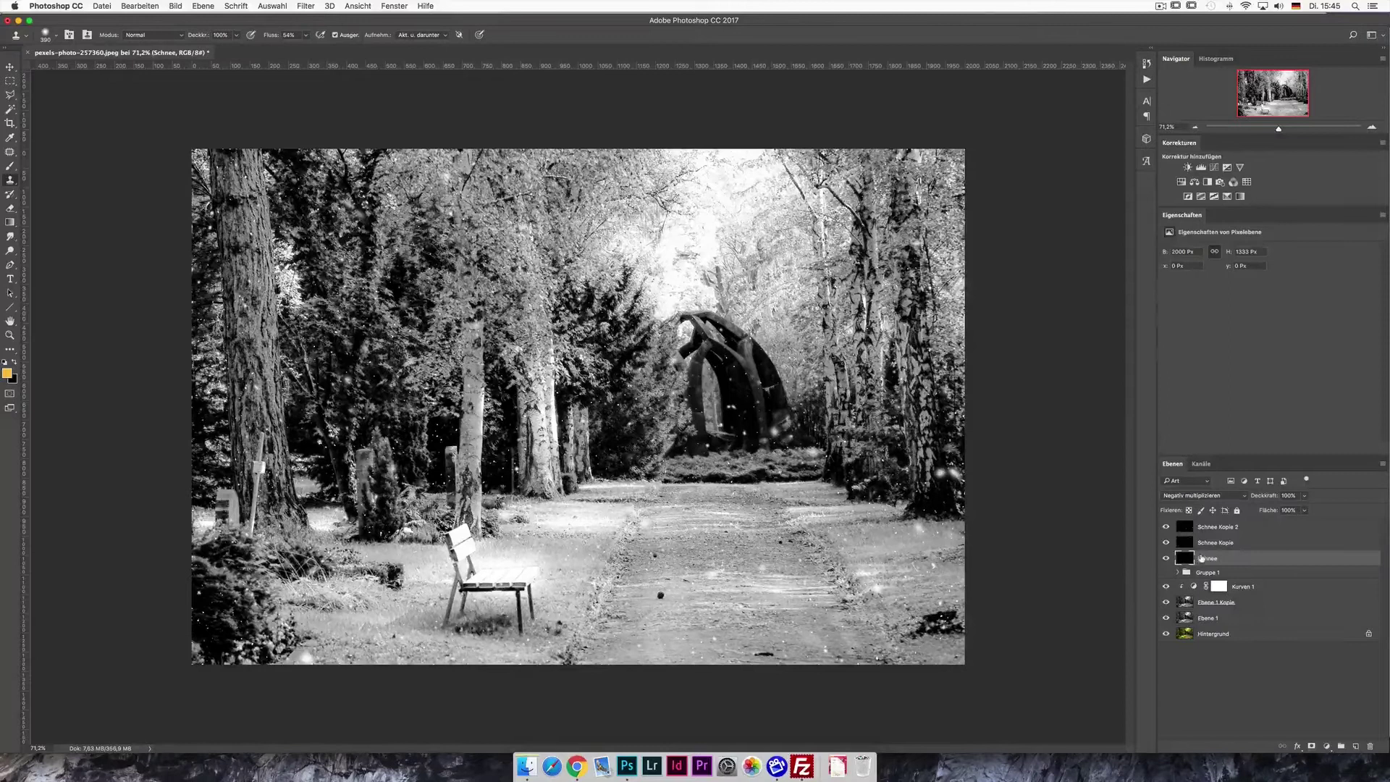
{"action": "left_click", "coordinate": [1217, 527]}
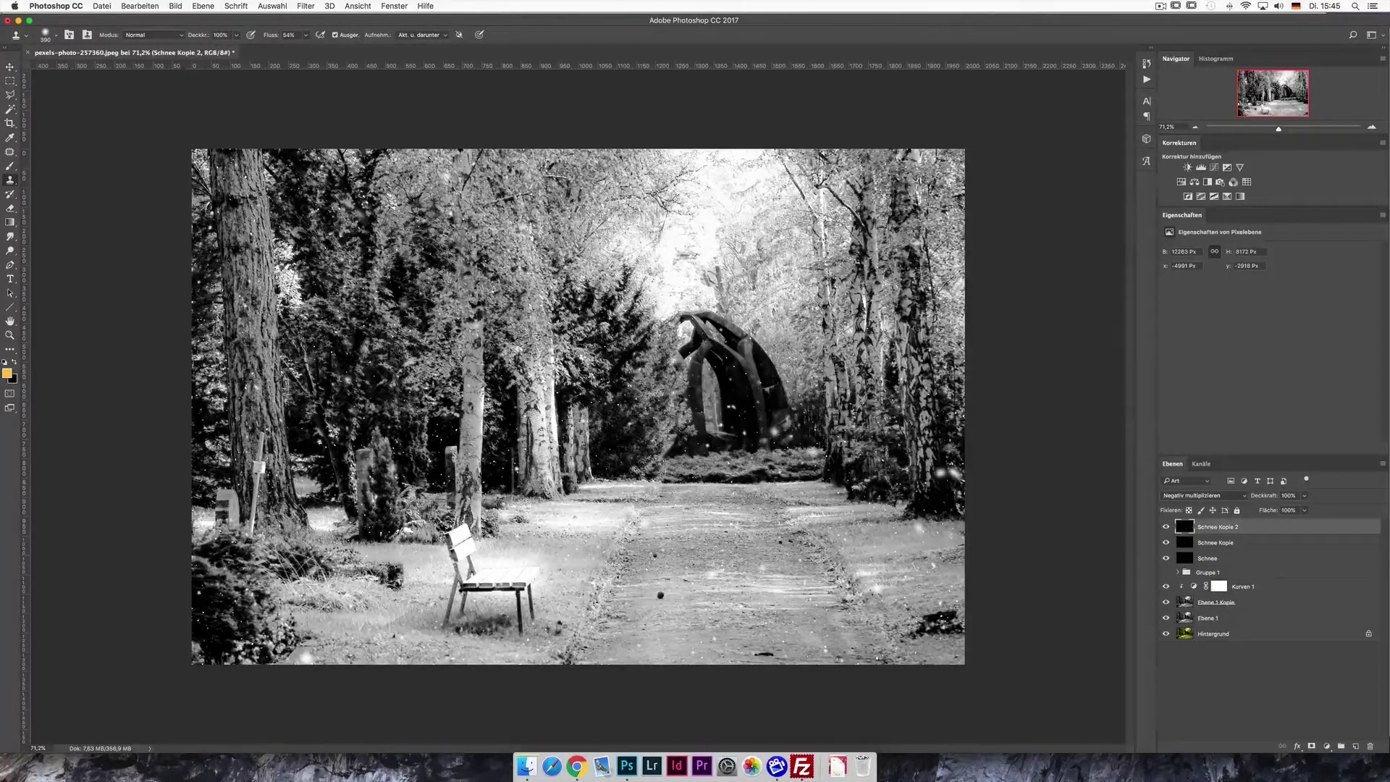
{"action": "left_click_drag", "start_coordinate": [776, 377], "coordinate": [875, 378]}
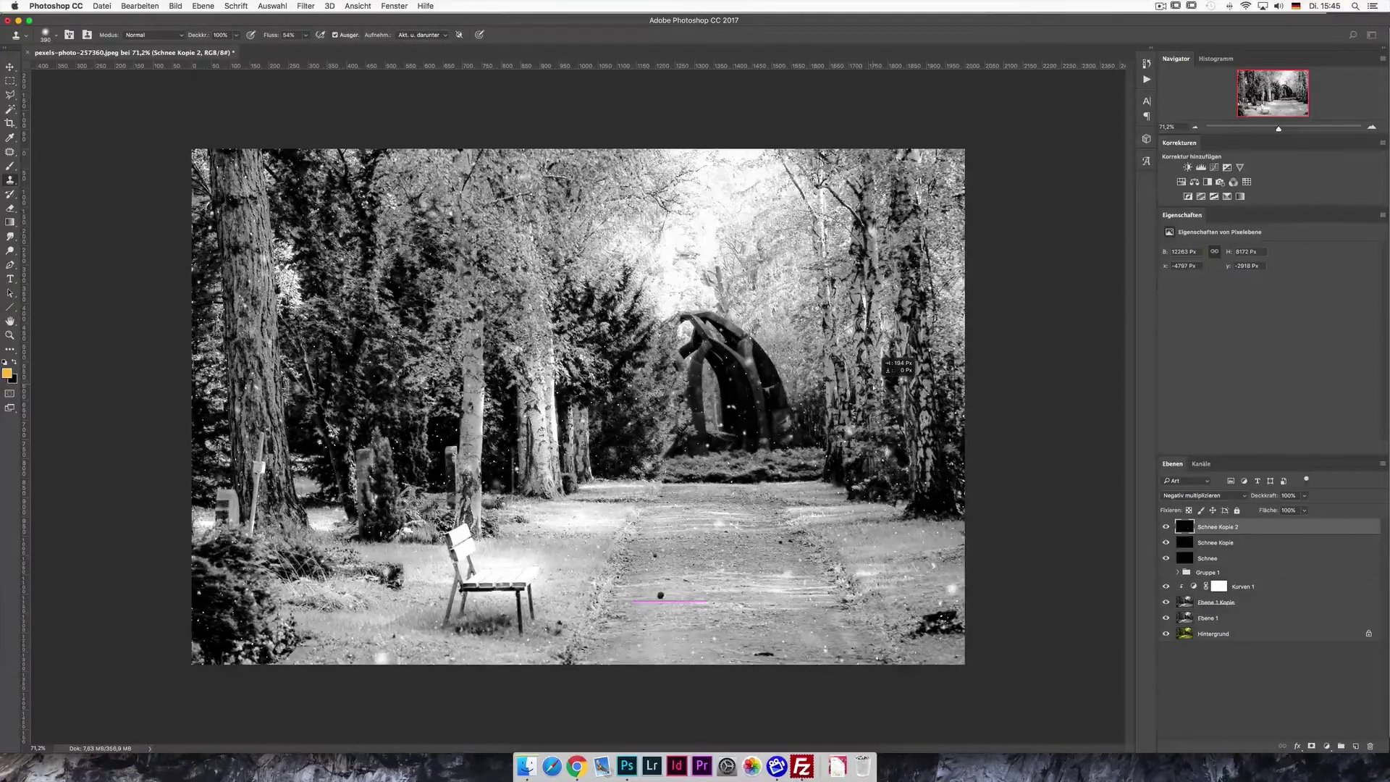
{"action": "left_click", "coordinate": [1199, 558]}
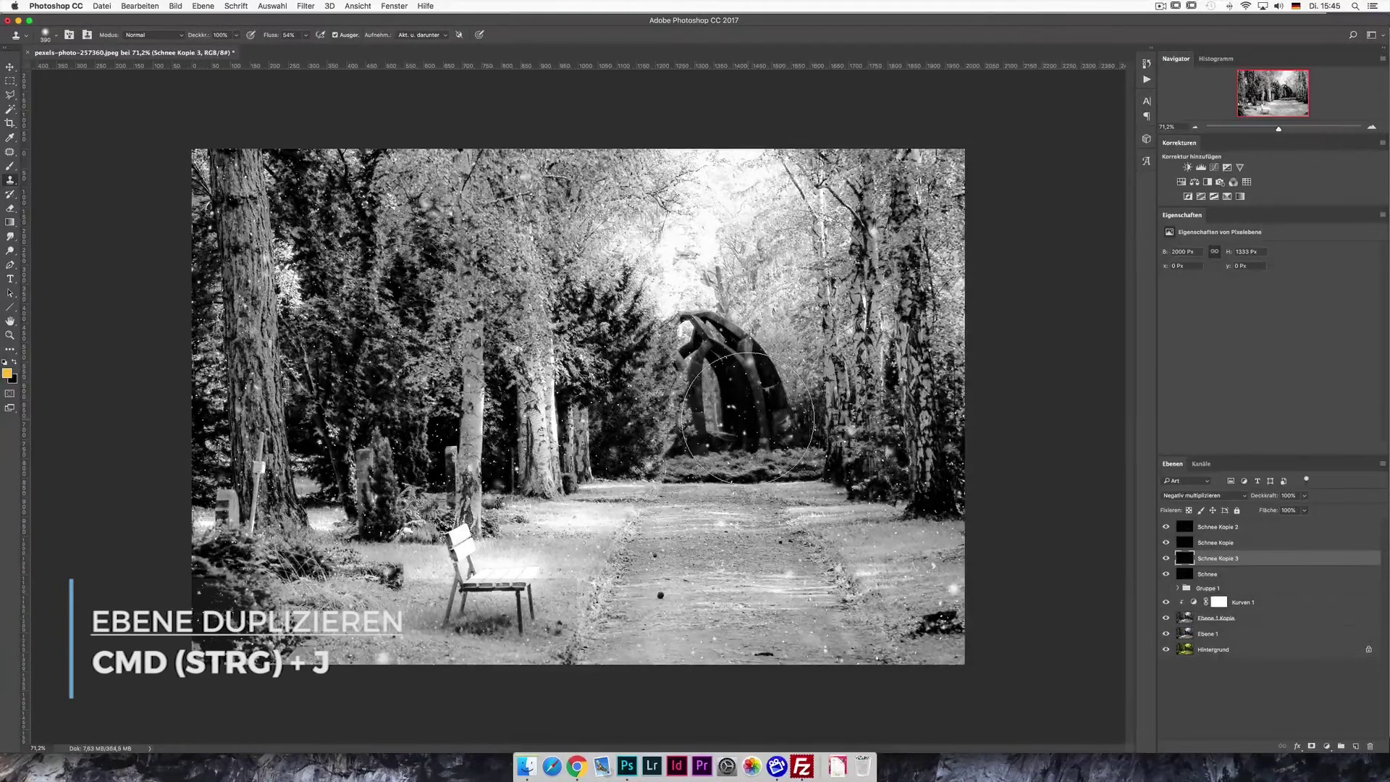
Flip Schnee Kopie 3 horizontally, commit it, and select all four Schnee layers.
{"action": "key", "text": "ctrl+t"}
{"action": "right_click", "coordinate": [702, 395]}
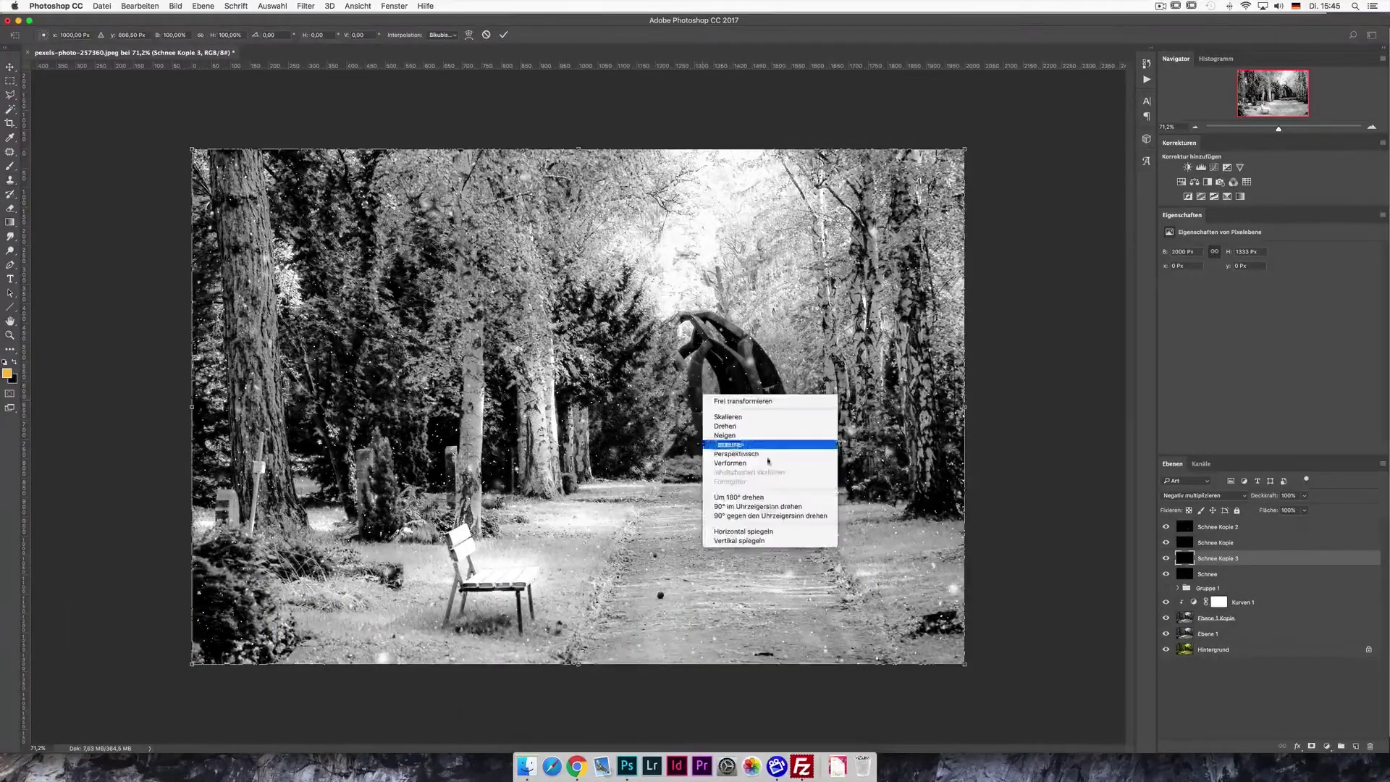
{"action": "left_click", "coordinate": [746, 531]}
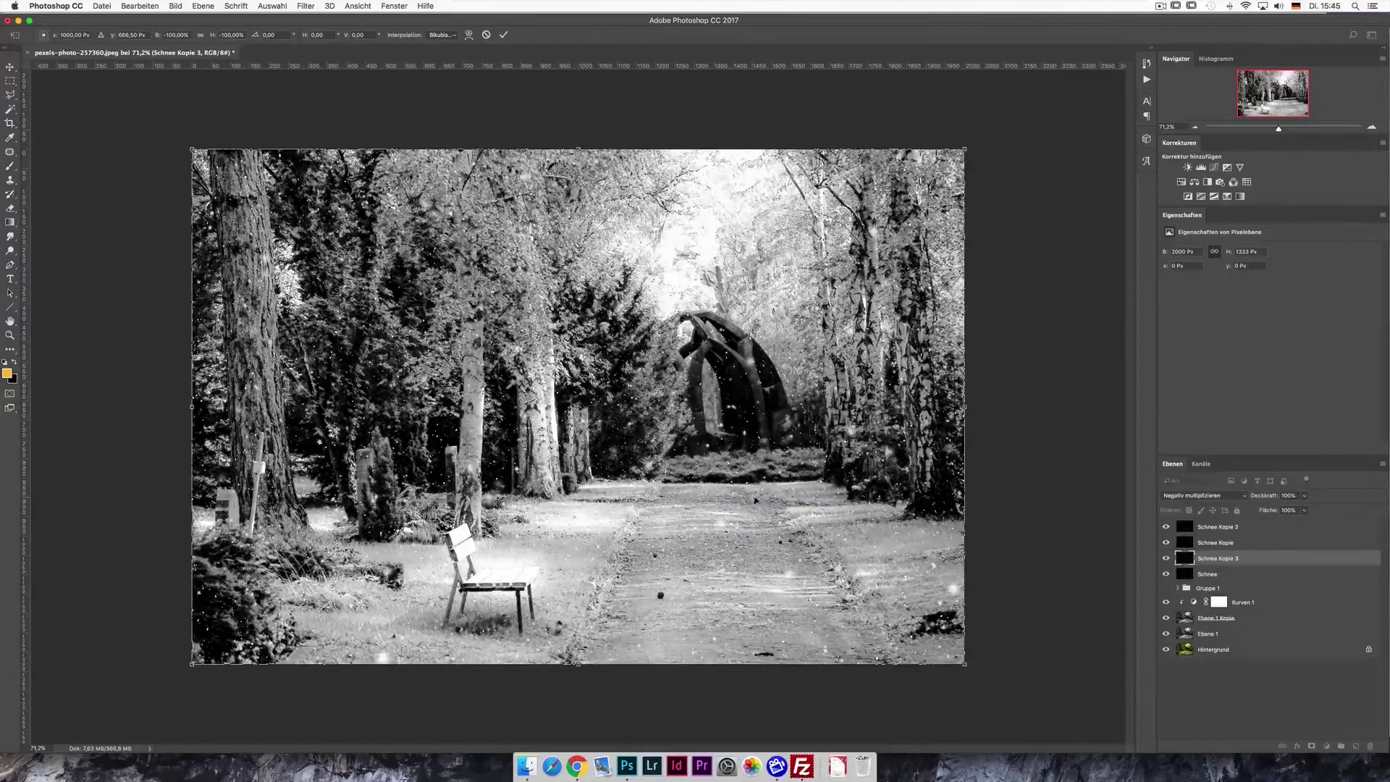
{"action": "left_click_drag", "start_coordinate": [855, 428], "coordinate": [855, 429]}
{"action": "key", "text": "Return"}
{"action": "key", "text": "s"}
{"action": "left_click", "coordinate": [1226, 576]}
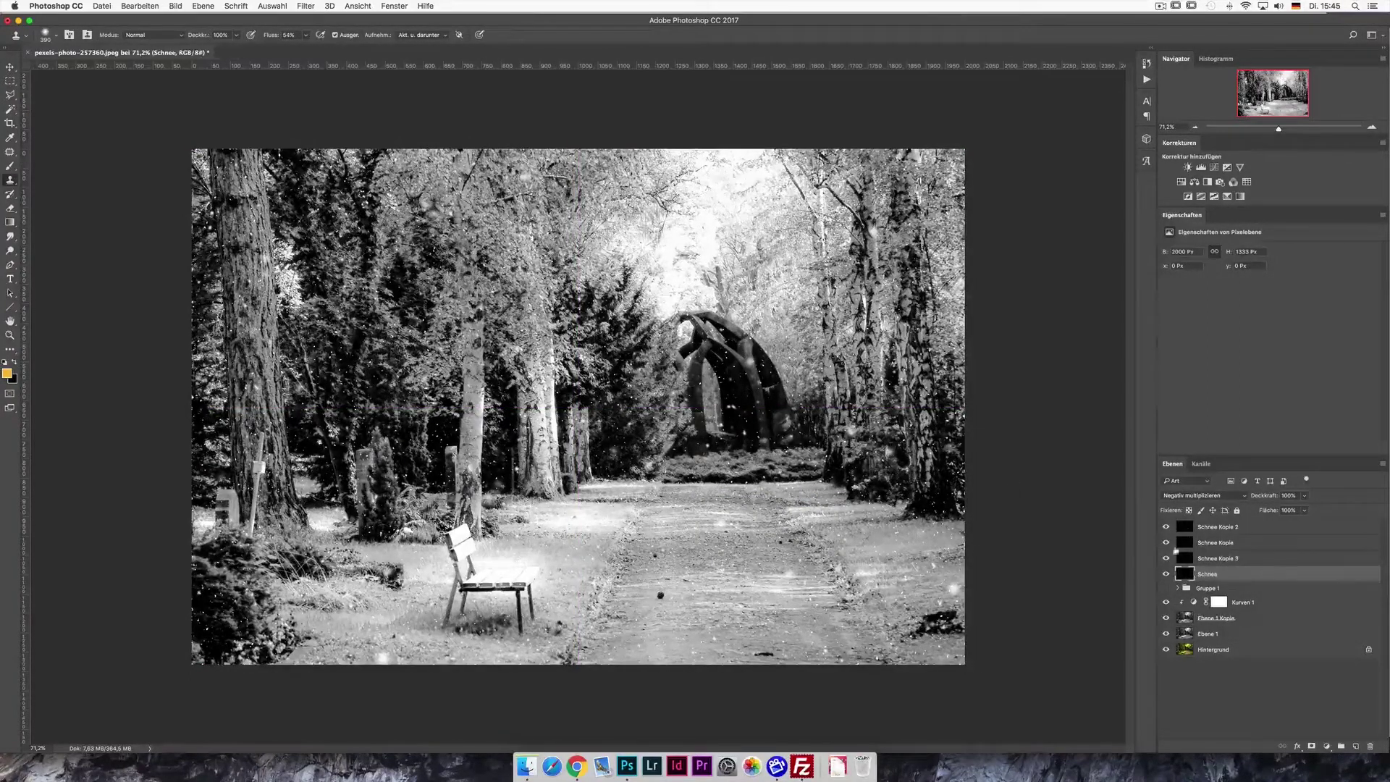
{"action": "left_click", "coordinate": [1242, 528], "text": "shift"}
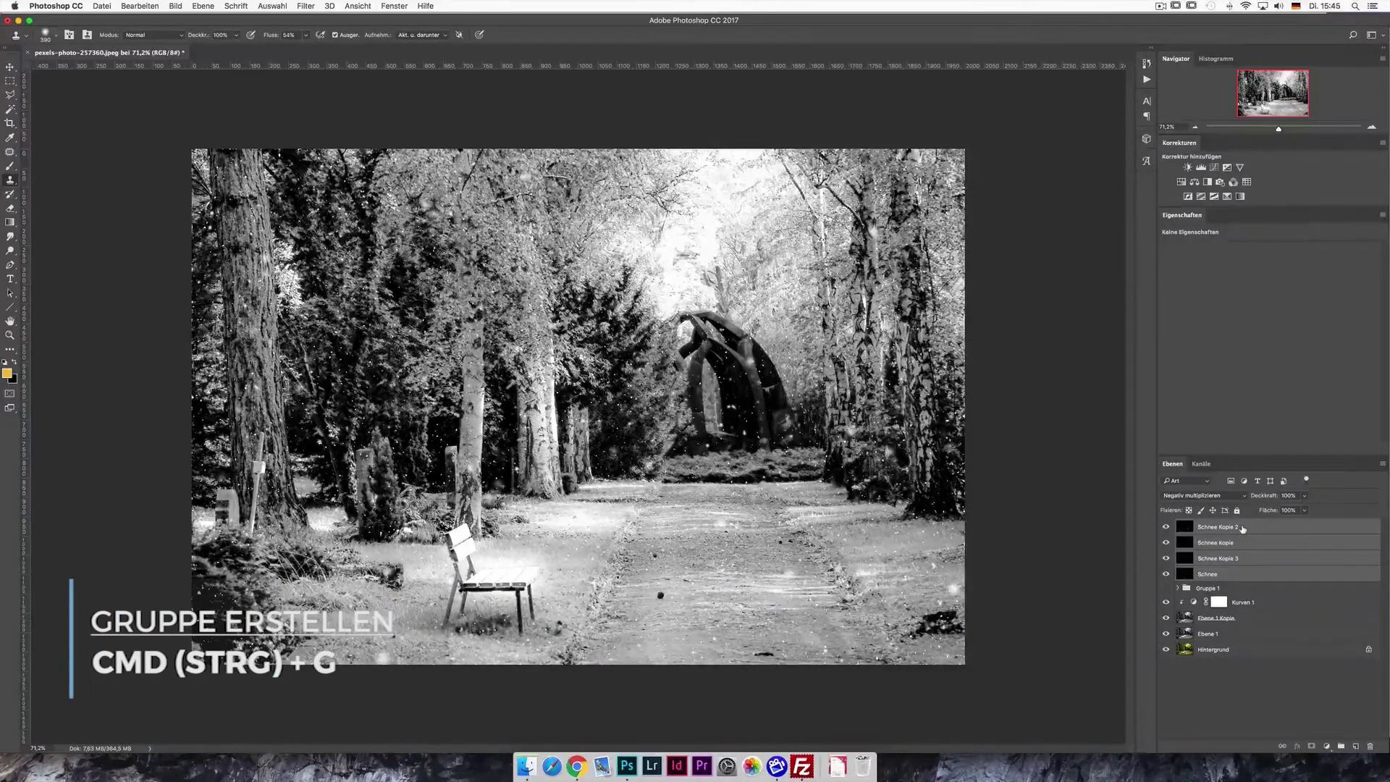
Group the four snow layers, rename the group 'Schnee', and toggle it to compare.
{"action": "key", "text": "cmd+g"}
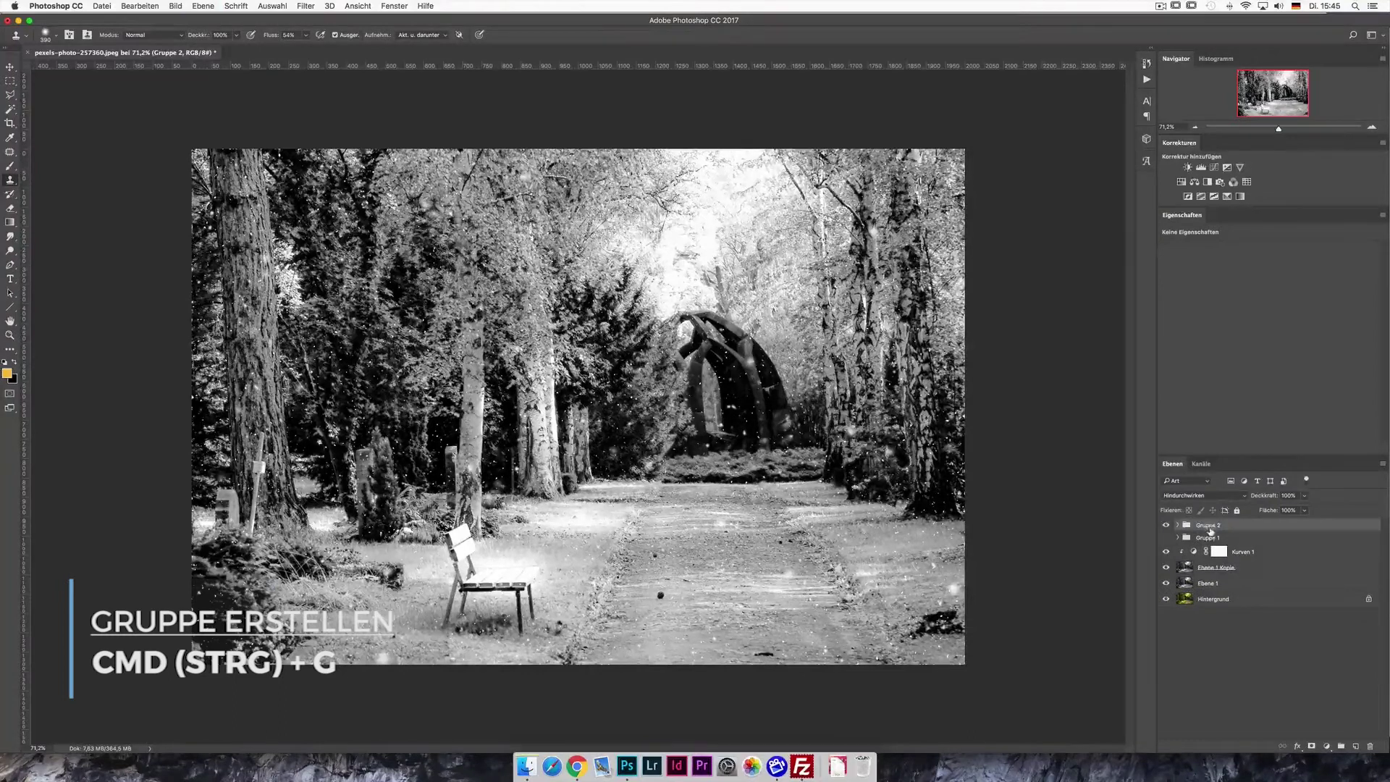
{"action": "double_click", "coordinate": [1207, 526]}
{"action": "type", "text": "Schnee"}
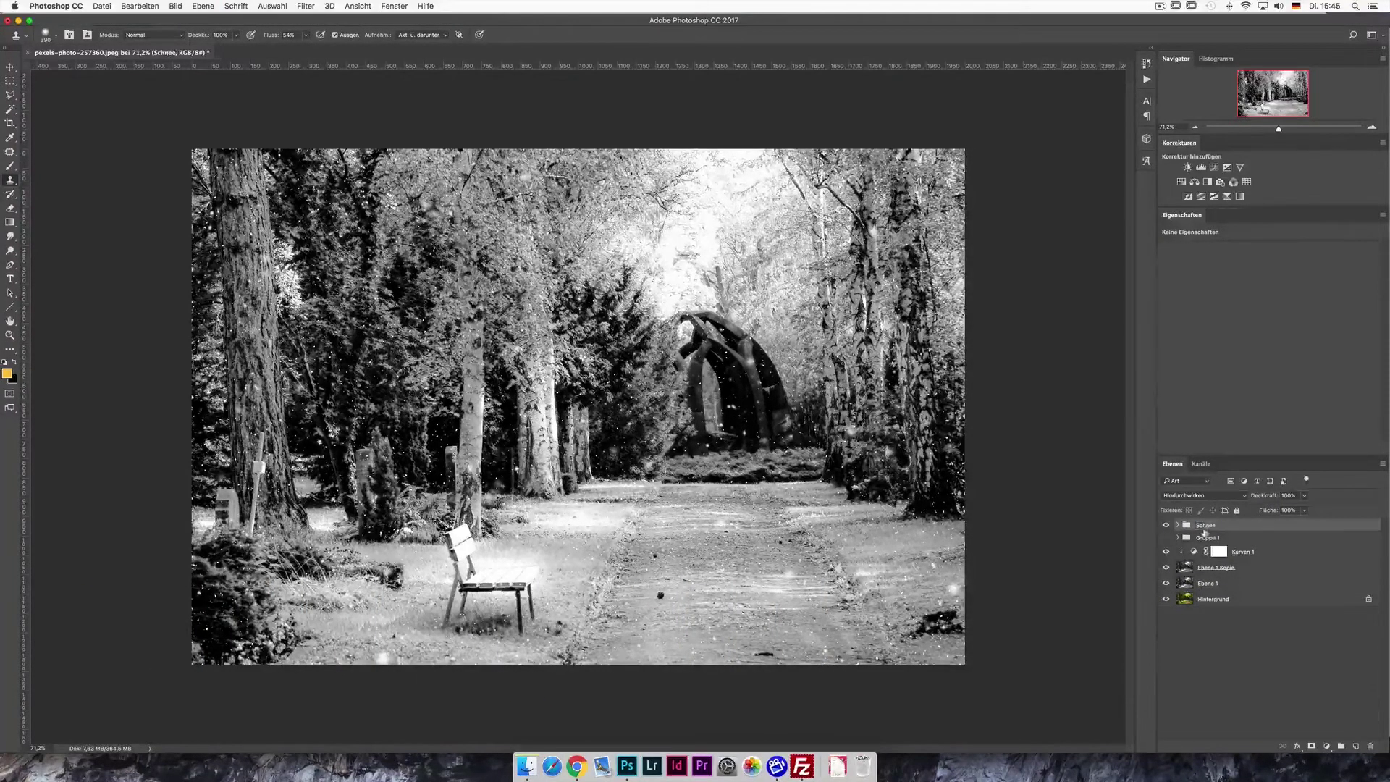
{"action": "left_click", "coordinate": [1165, 526]}
{"action": "left_click", "coordinate": [1165, 526]}
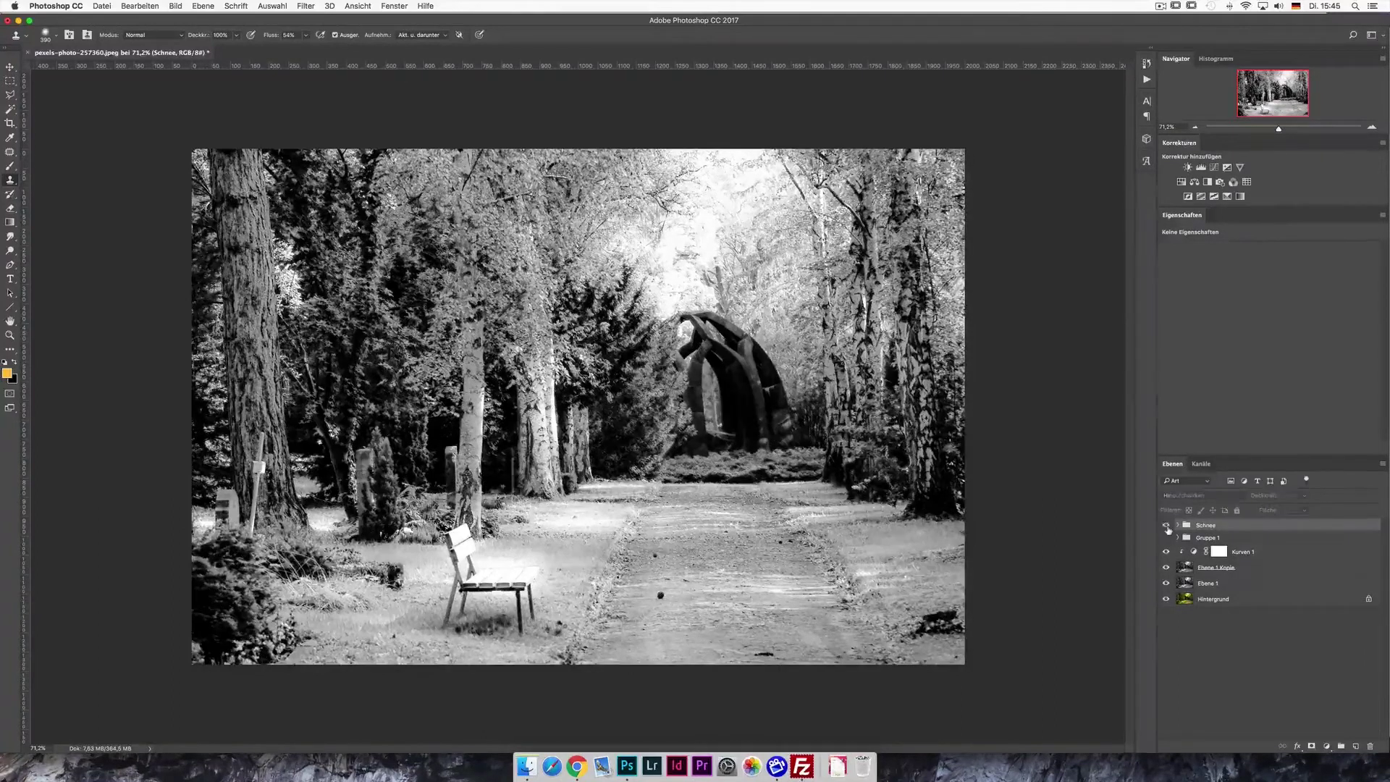
{"action": "left_click", "coordinate": [1165, 525]}
Zoom in to check the flakes by toggling the Schnee group, then zoom out.
{"action": "key", "text": "cmd+plus"}
{"action": "key", "text": "cmd+plus"}
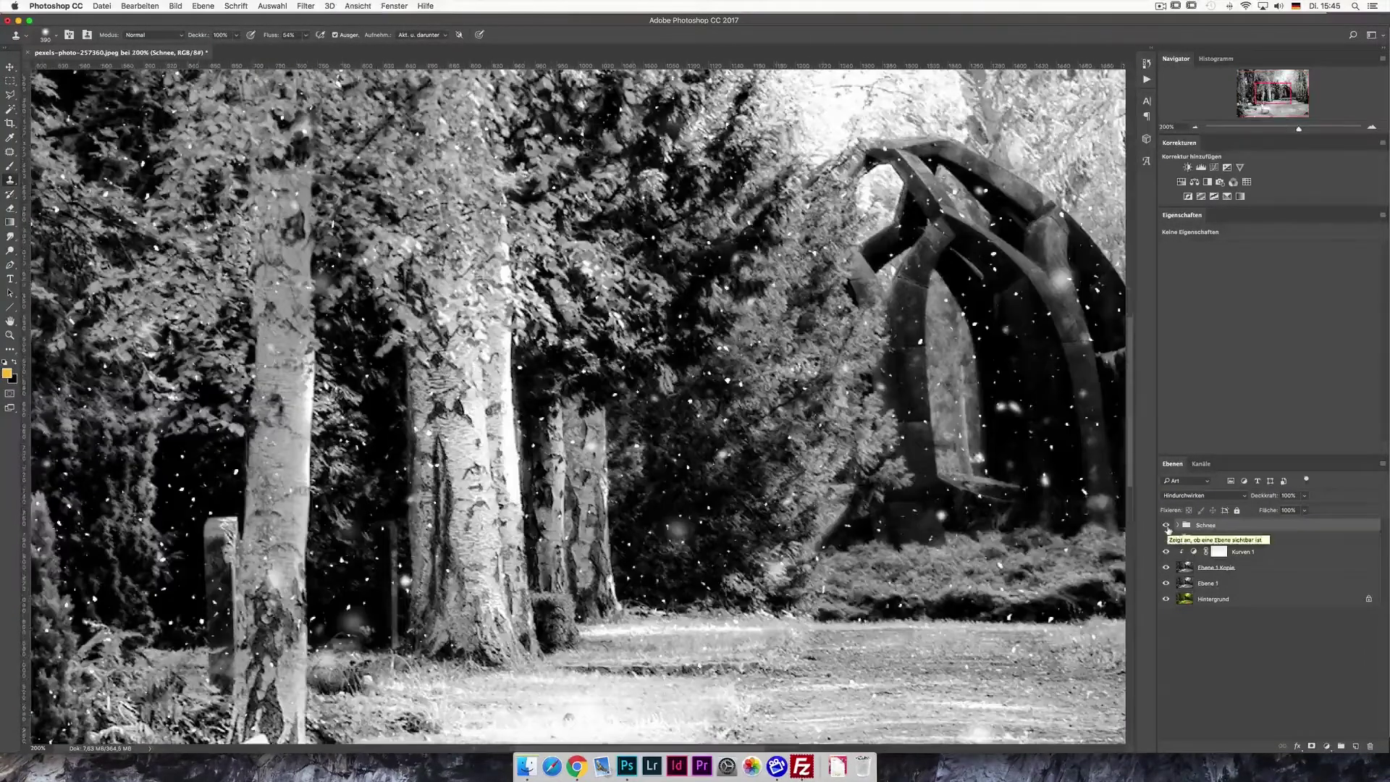
{"action": "left_click", "coordinate": [1165, 526]}
{"action": "left_click", "coordinate": [1165, 526]}
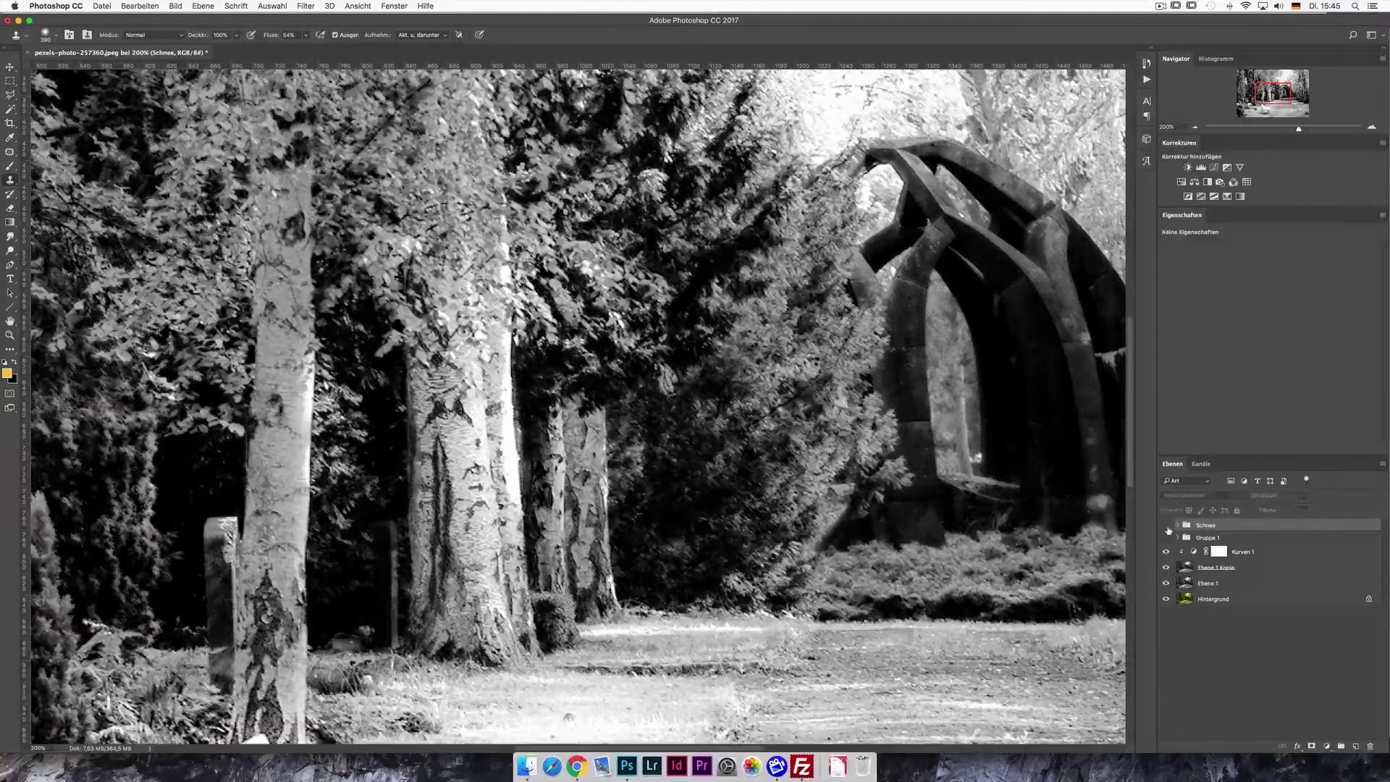
{"action": "key", "text": "cmd+minus"}
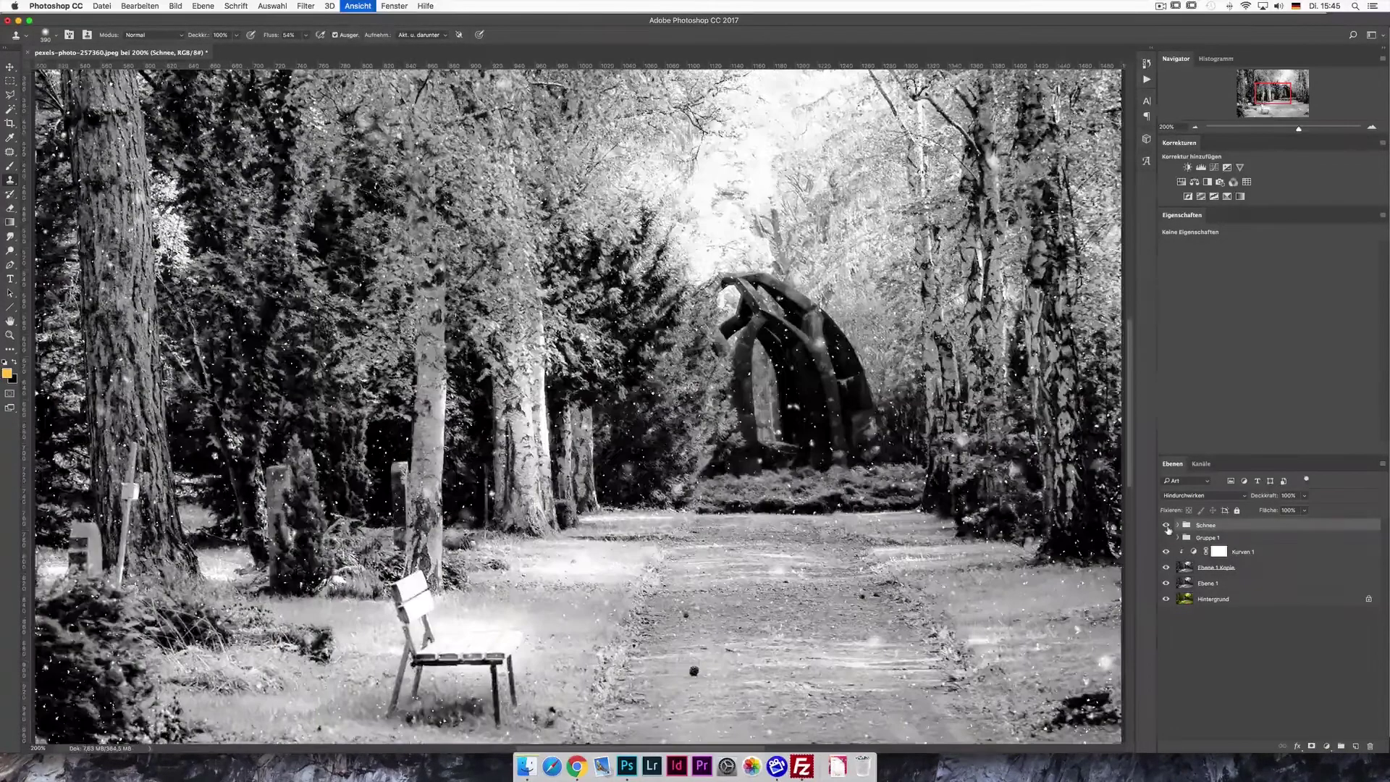
{"action": "key", "text": "cmd+minus"}
{"action": "key", "text": "cmd+minus"}
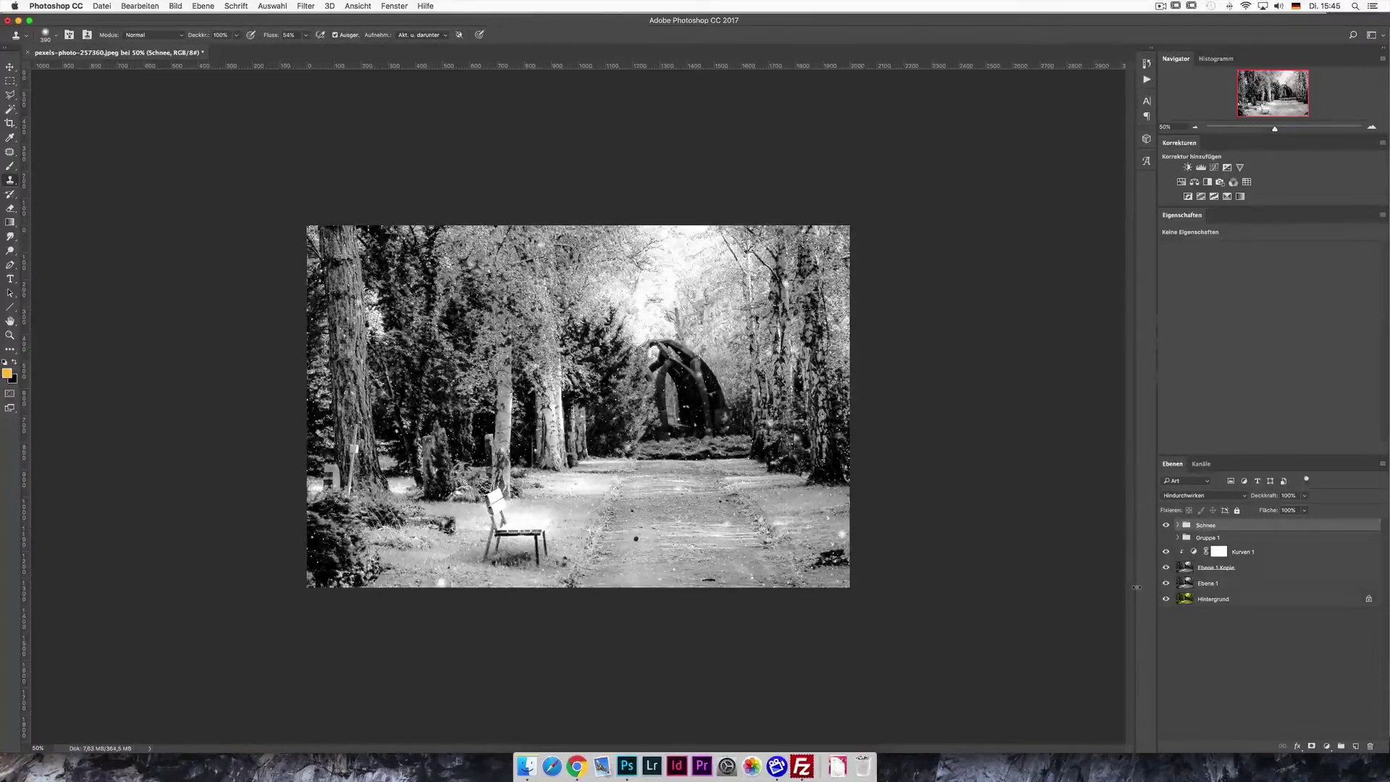
{"action": "key", "text": "super+plus"}
{"action": "left_click", "coordinate": [1166, 598], "text": "alt"}
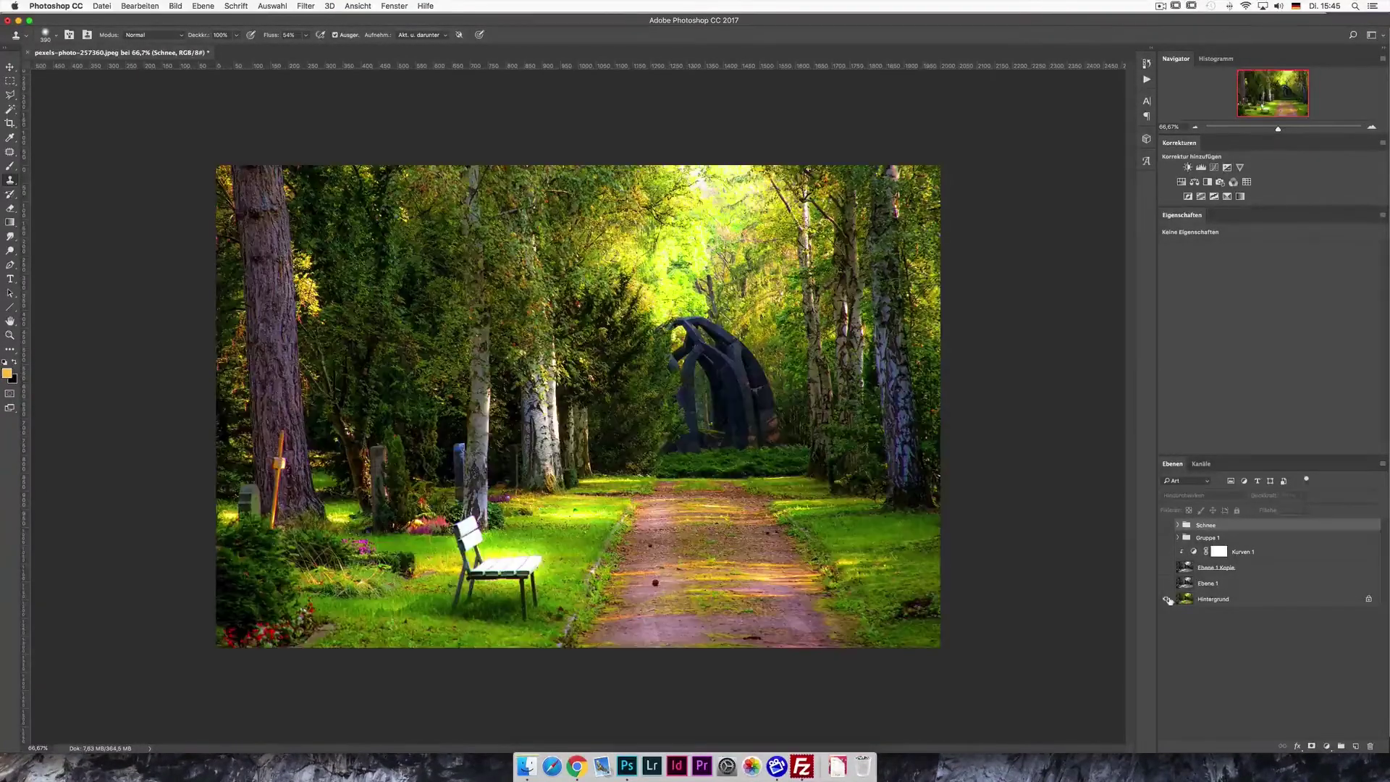
{"action": "left_click", "coordinate": [1165, 598], "text": "alt"}
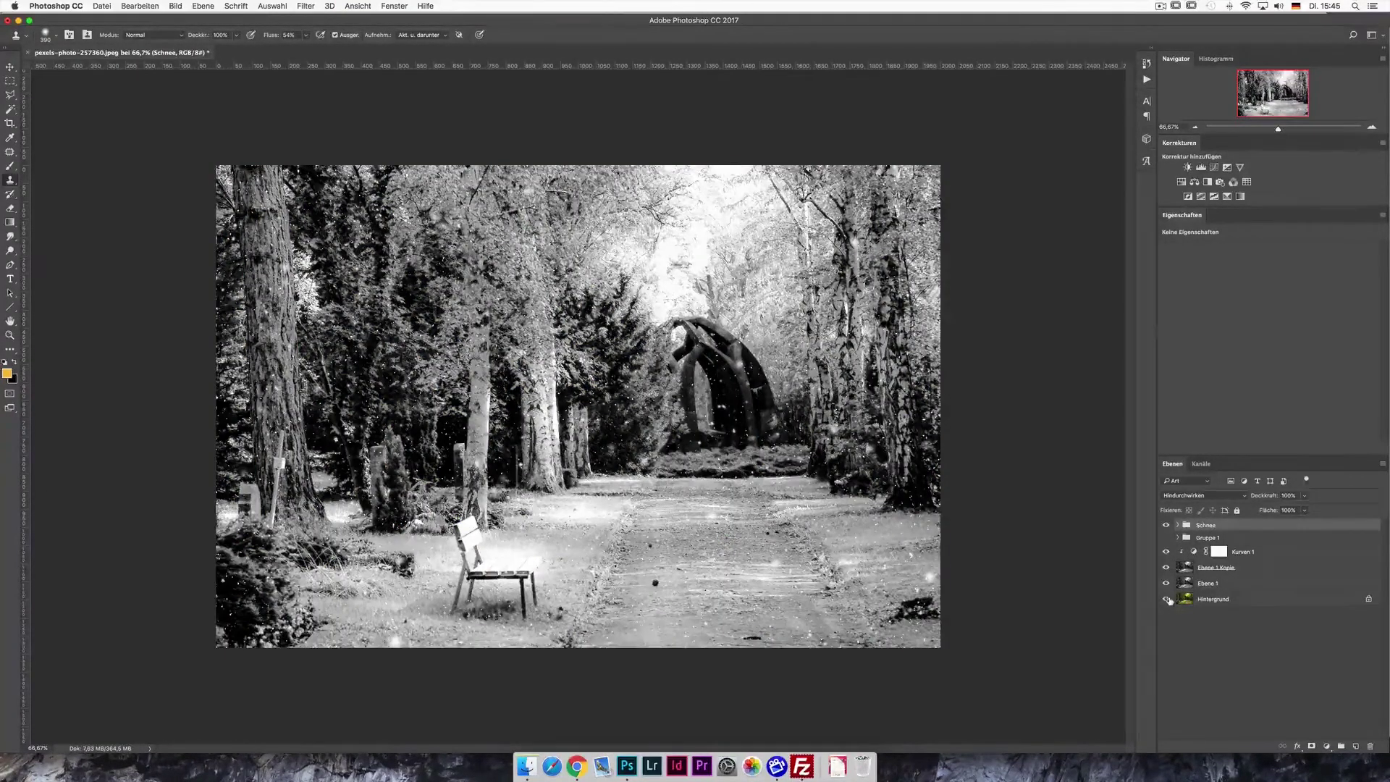
{"action": "left_click", "coordinate": [1166, 599], "text": "alt"}
{"action": "left_click", "coordinate": [1166, 599], "text": "alt"}
{"action": "left_click", "coordinate": [1166, 599], "text": "alt"}
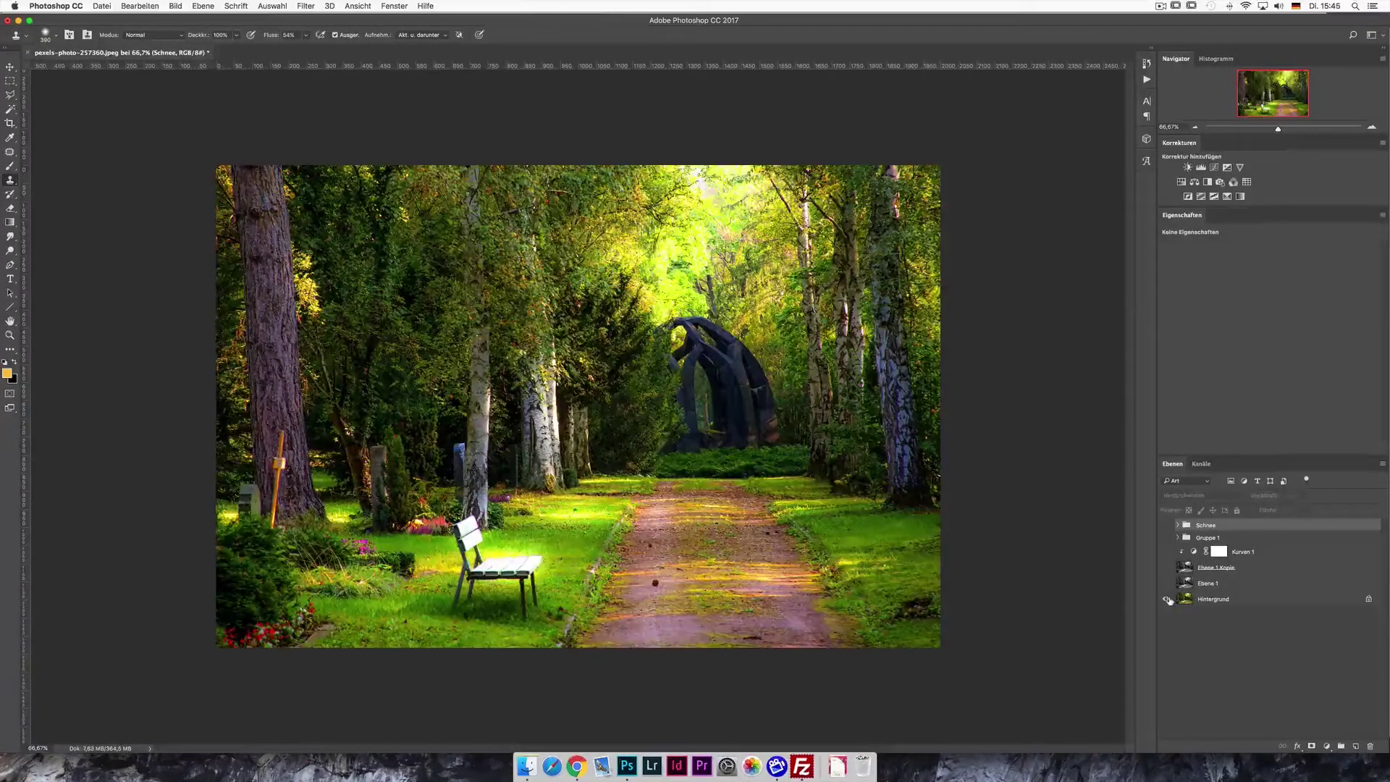